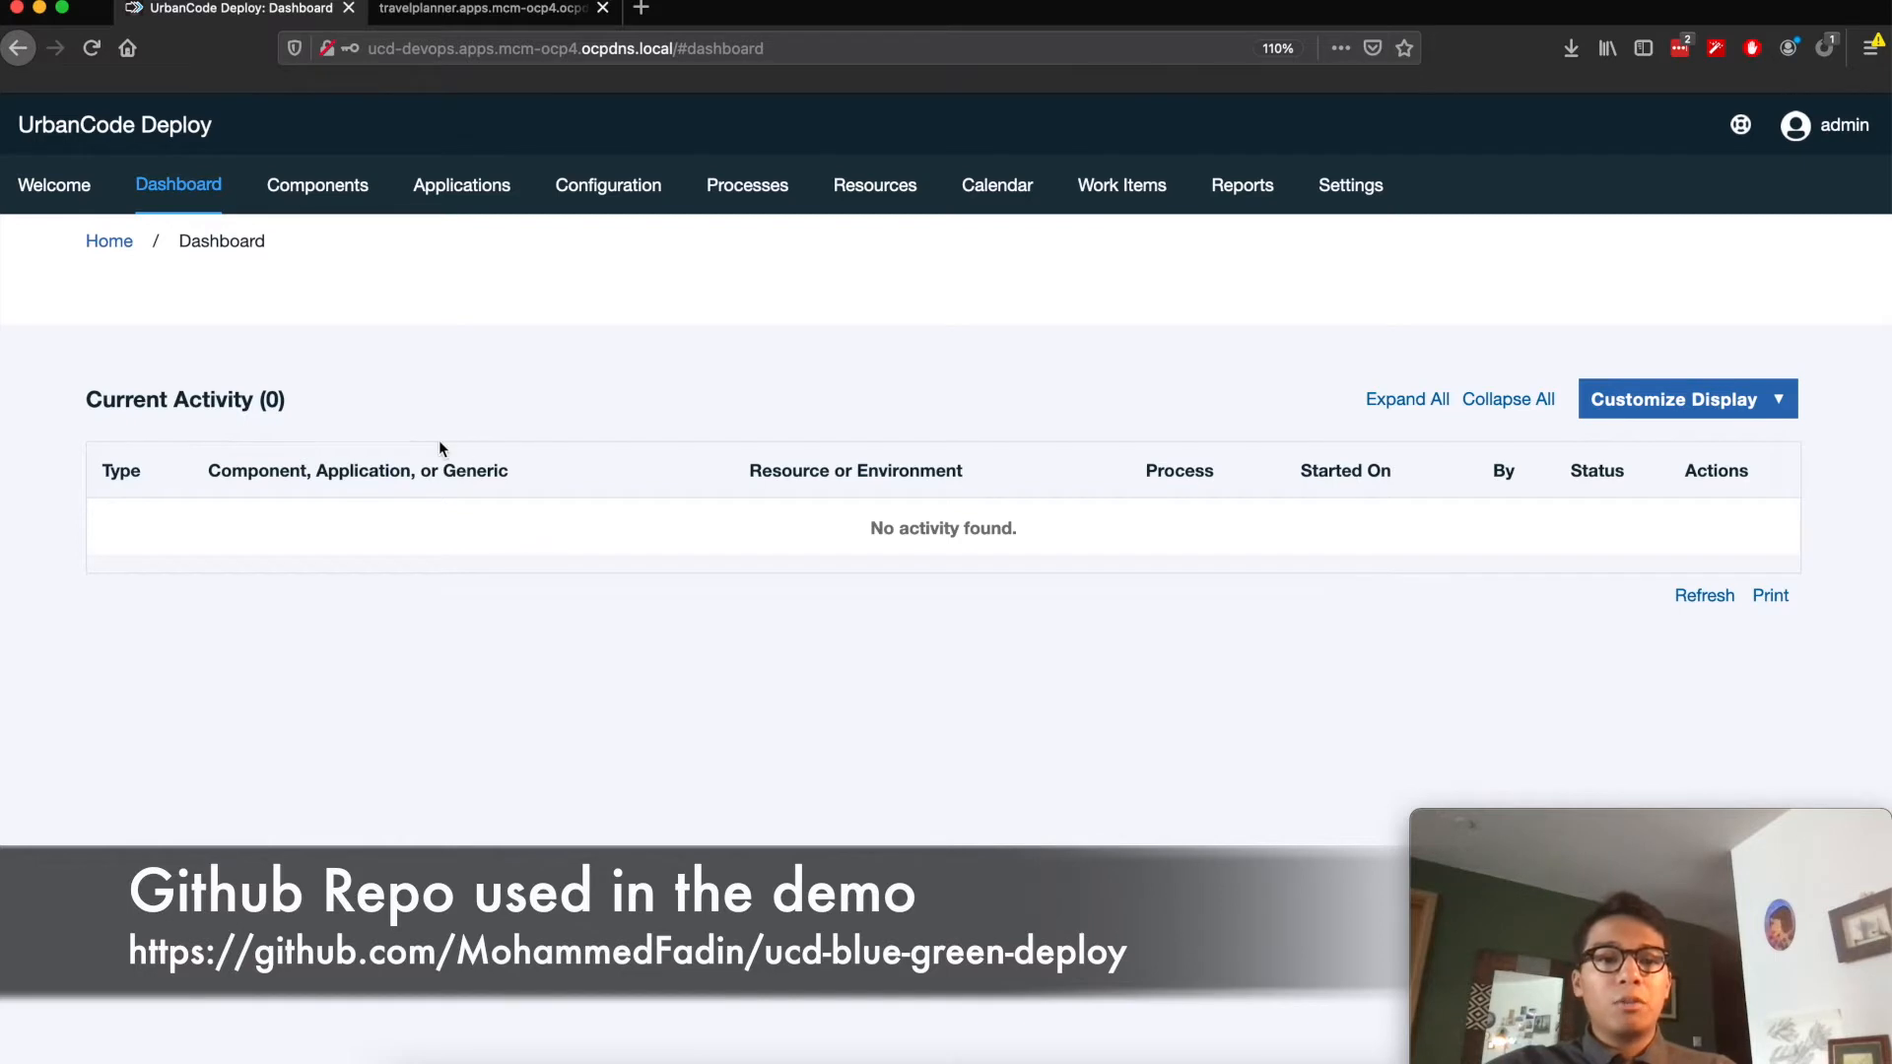
Open the design of the install-chart process belonging to the travelplanner-chart component
click(337, 196)
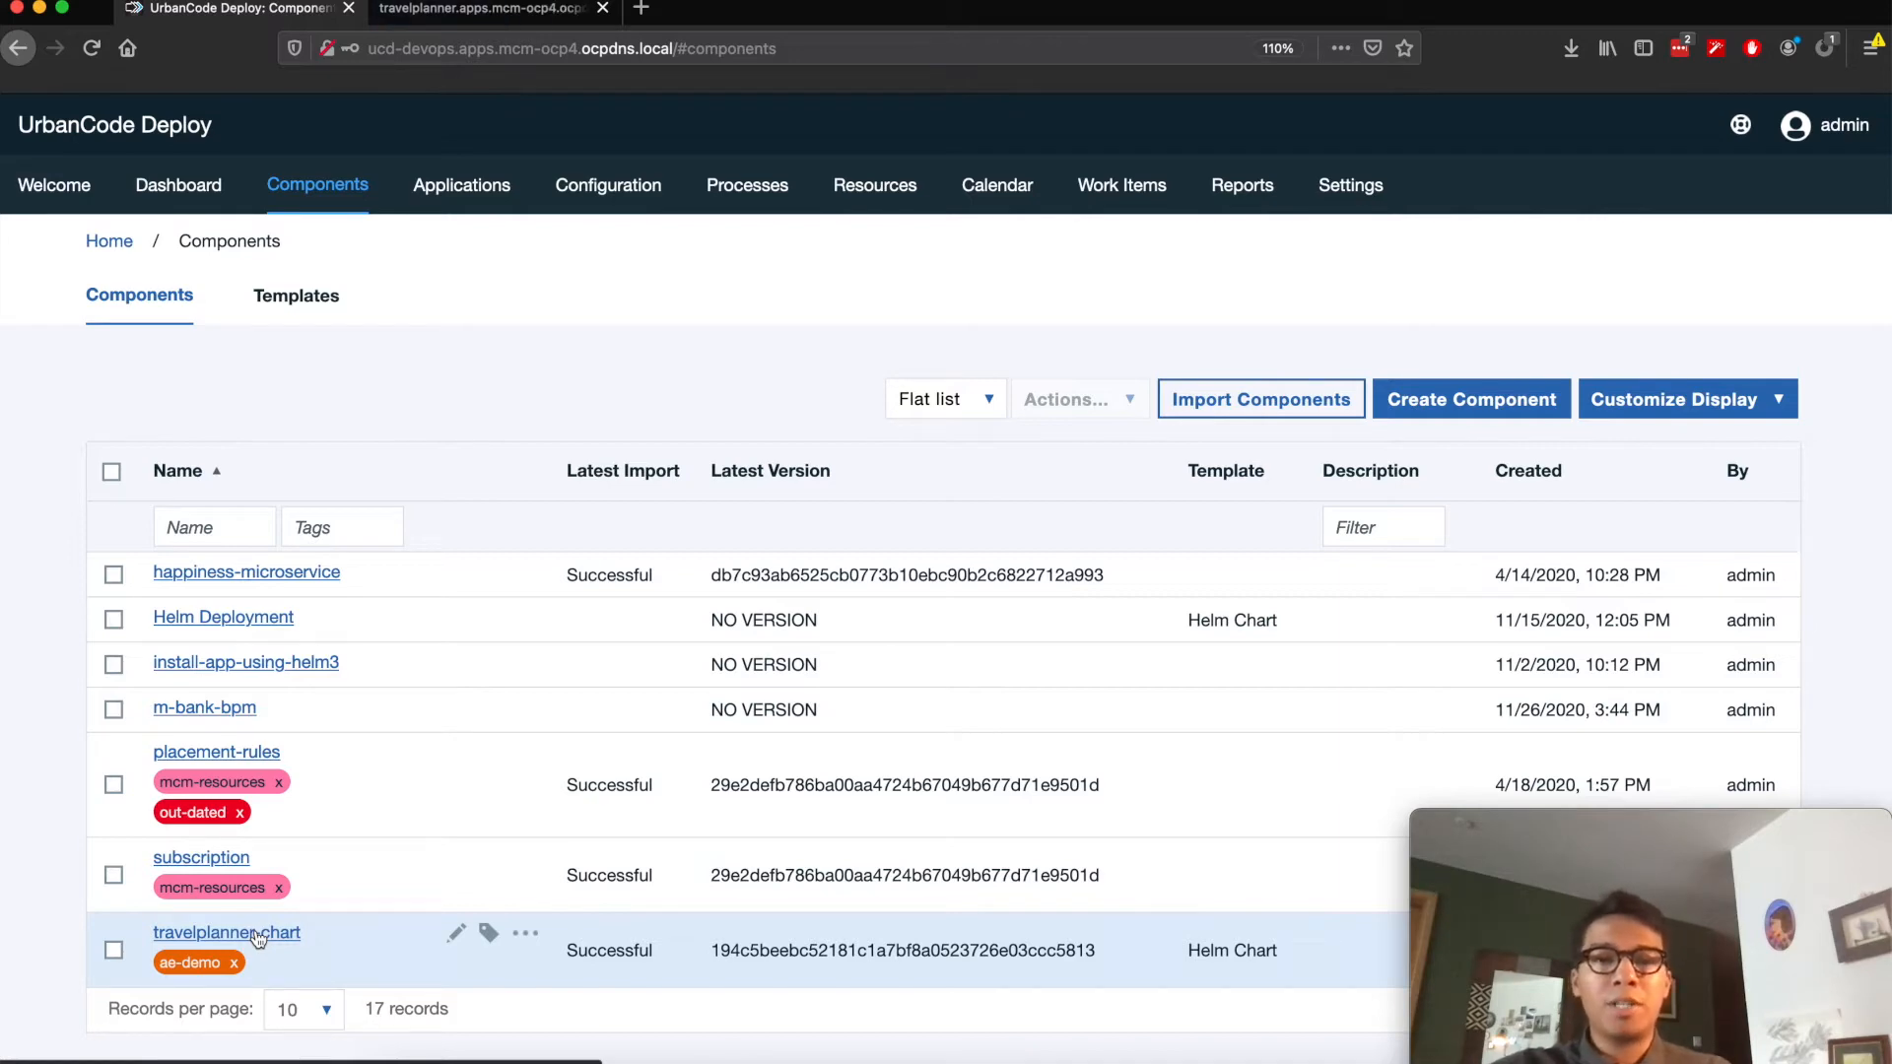
click(258, 936)
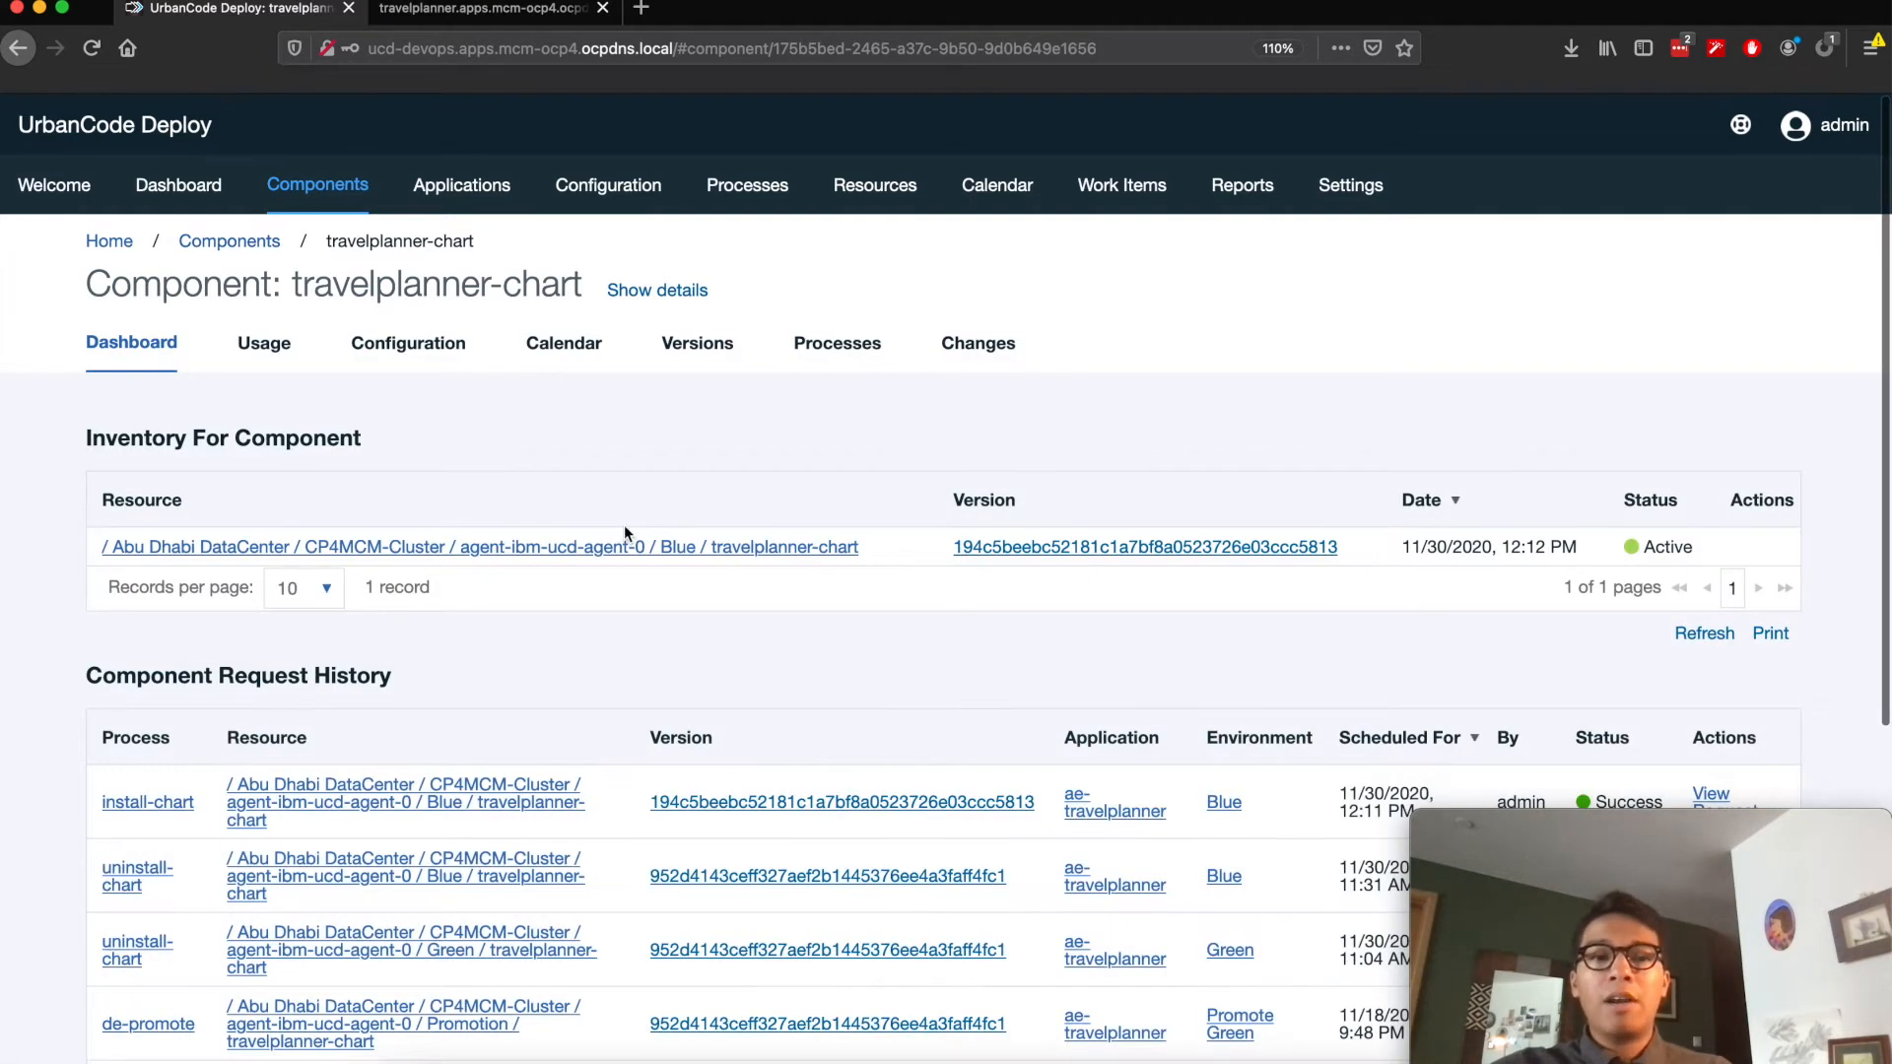
click(814, 353)
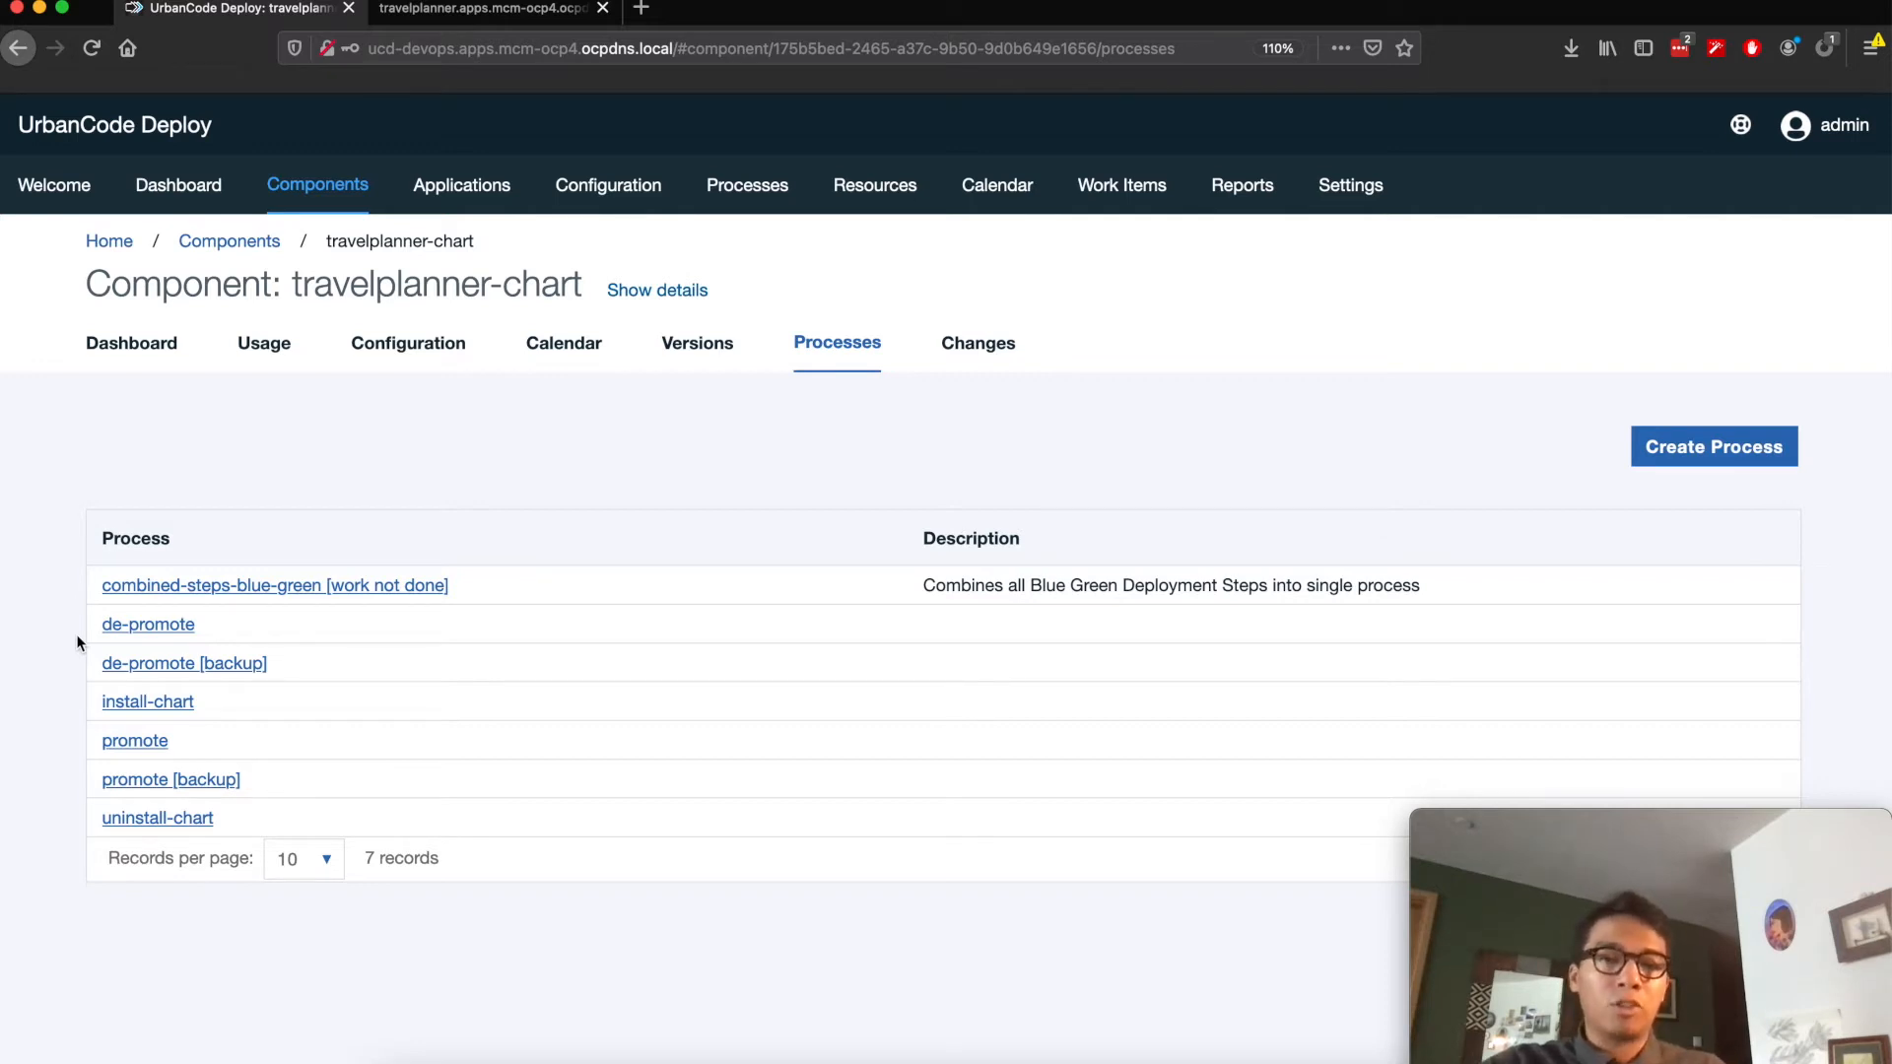
click(160, 702)
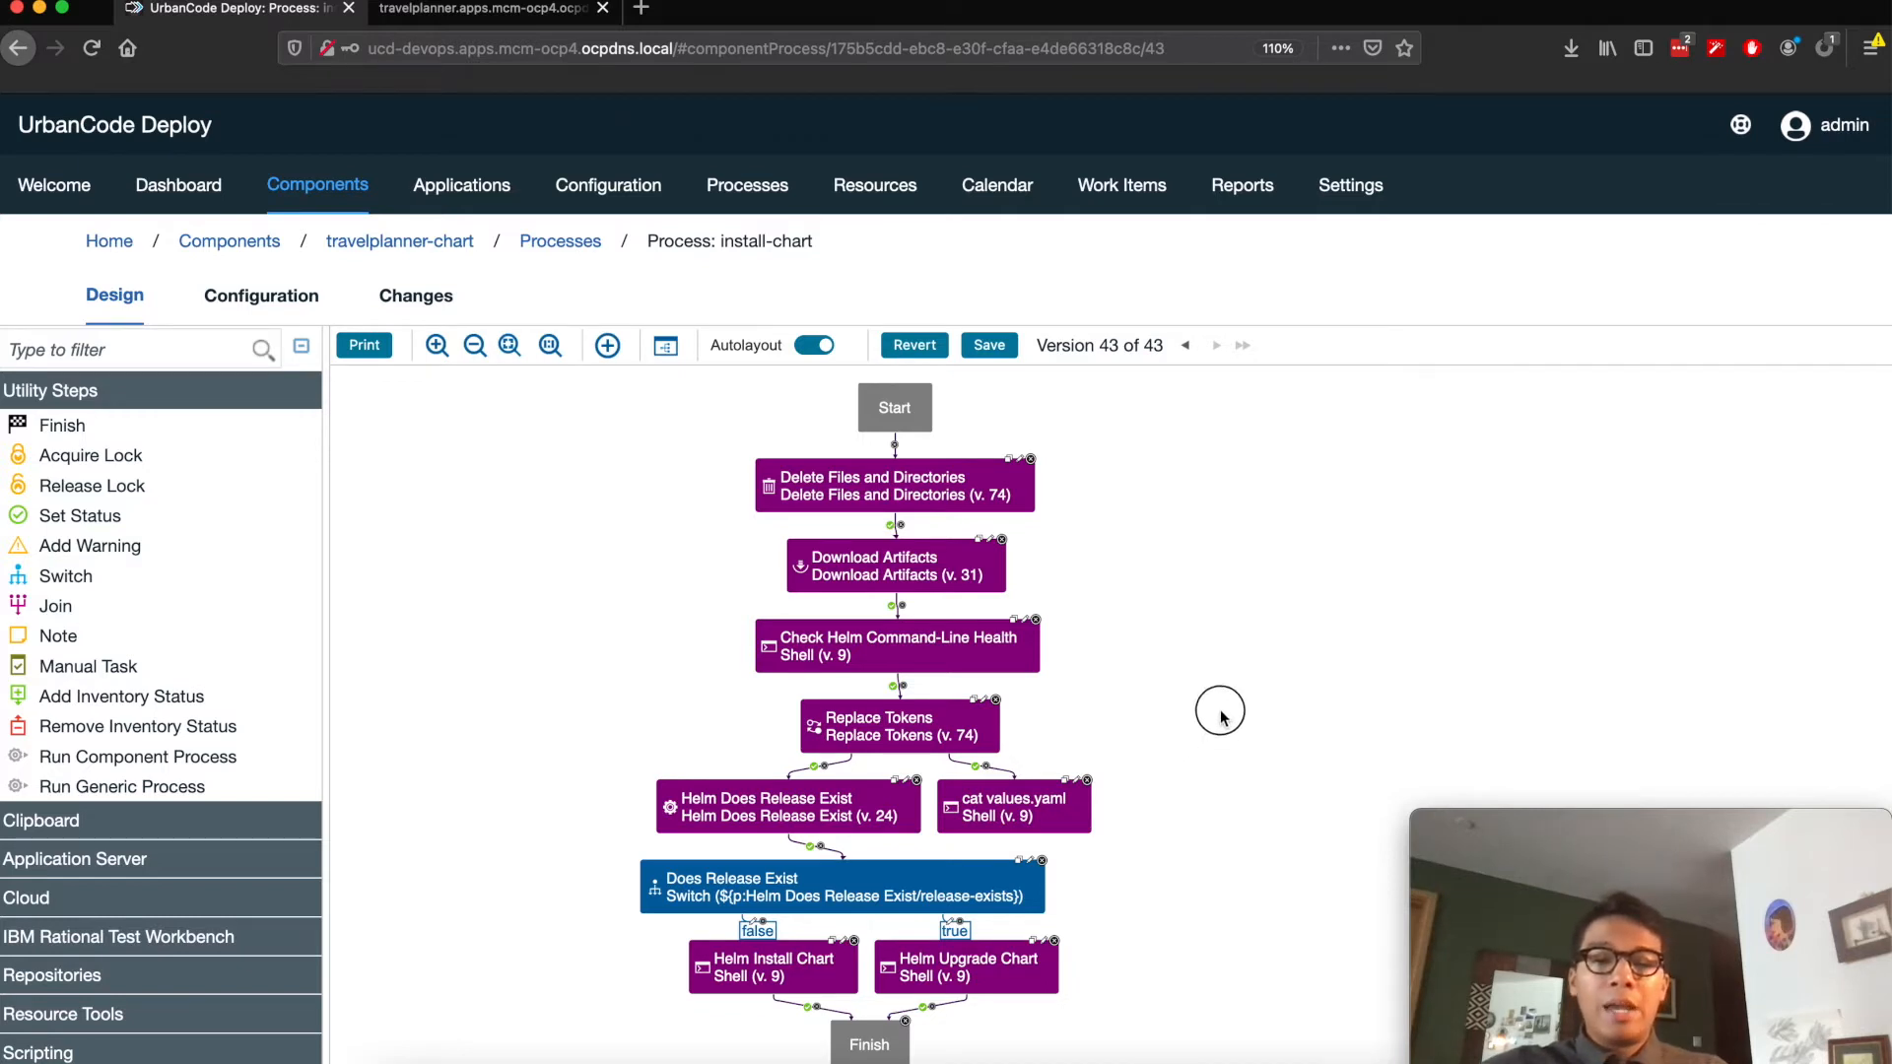
Spread out the Helm release check, release switch, install, upgrade and Finish steps in the install-chart process diagram
drag(1220, 710, 1272, 641)
drag(841, 730, 621, 717)
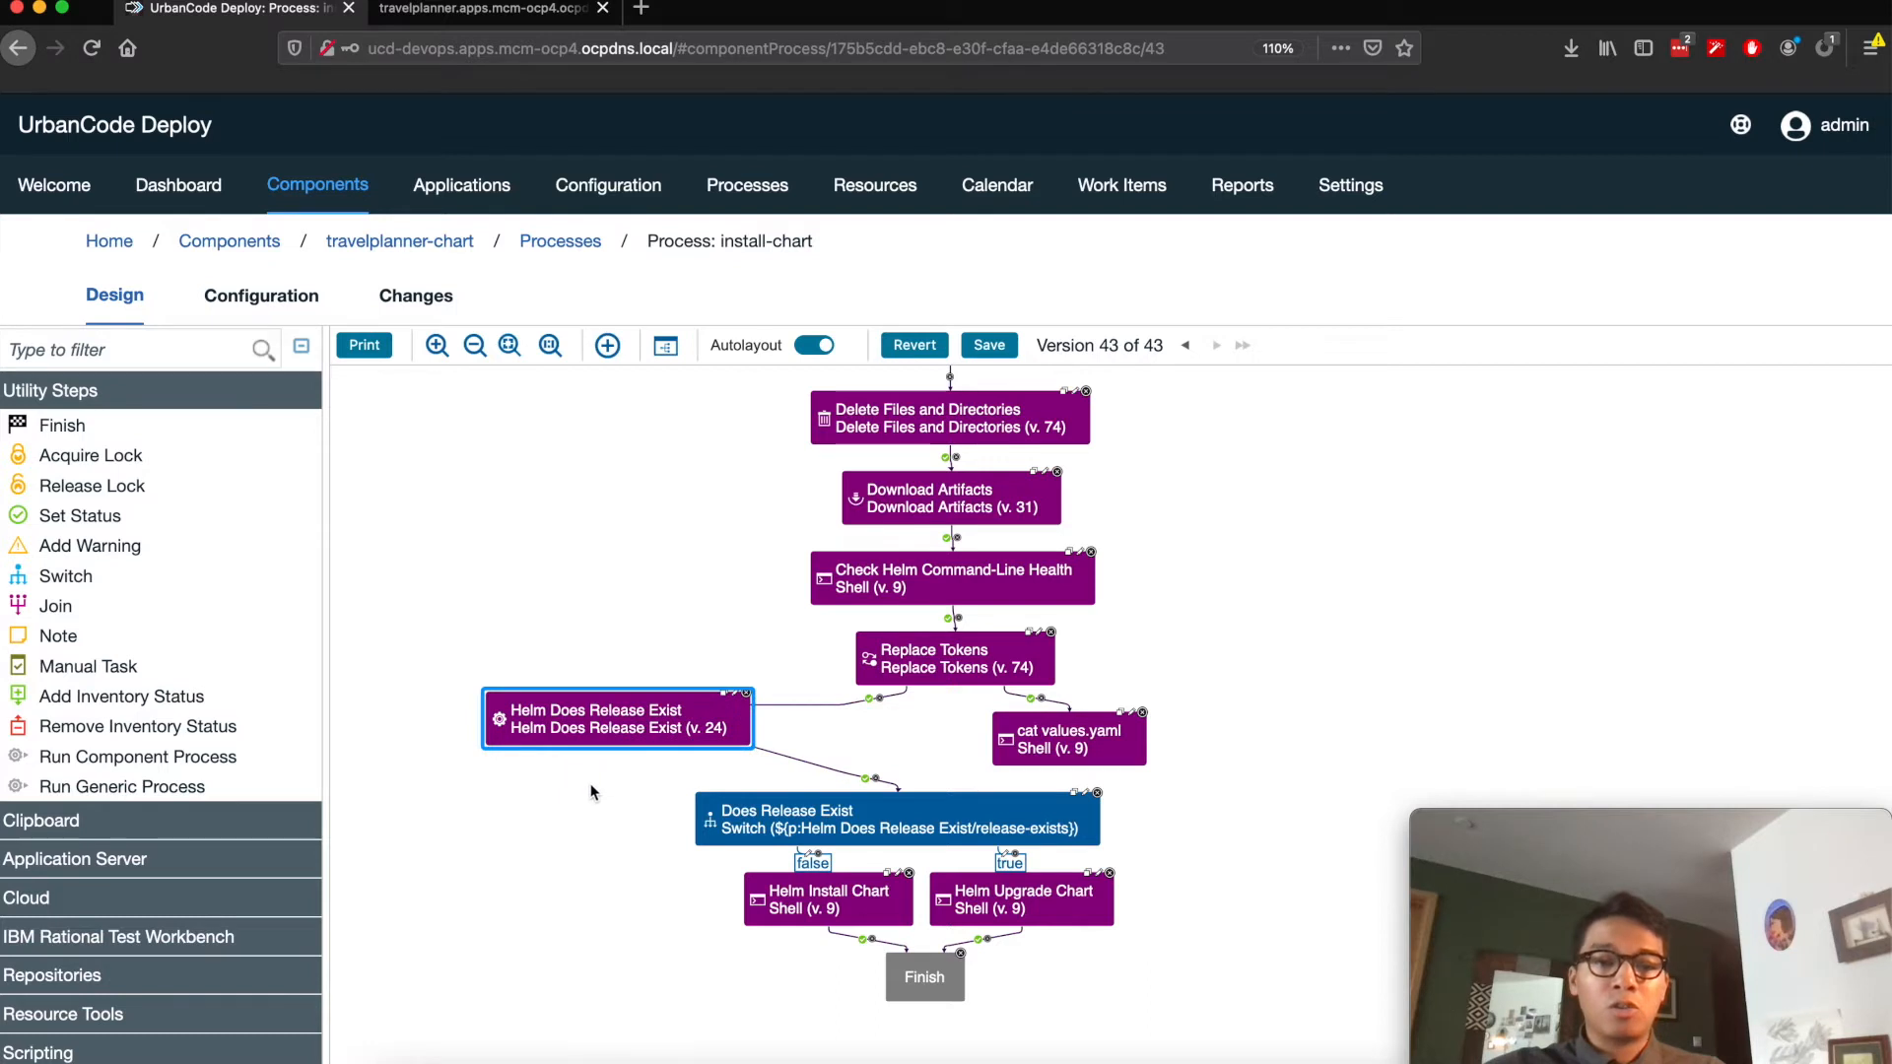
drag(755, 814, 529, 815)
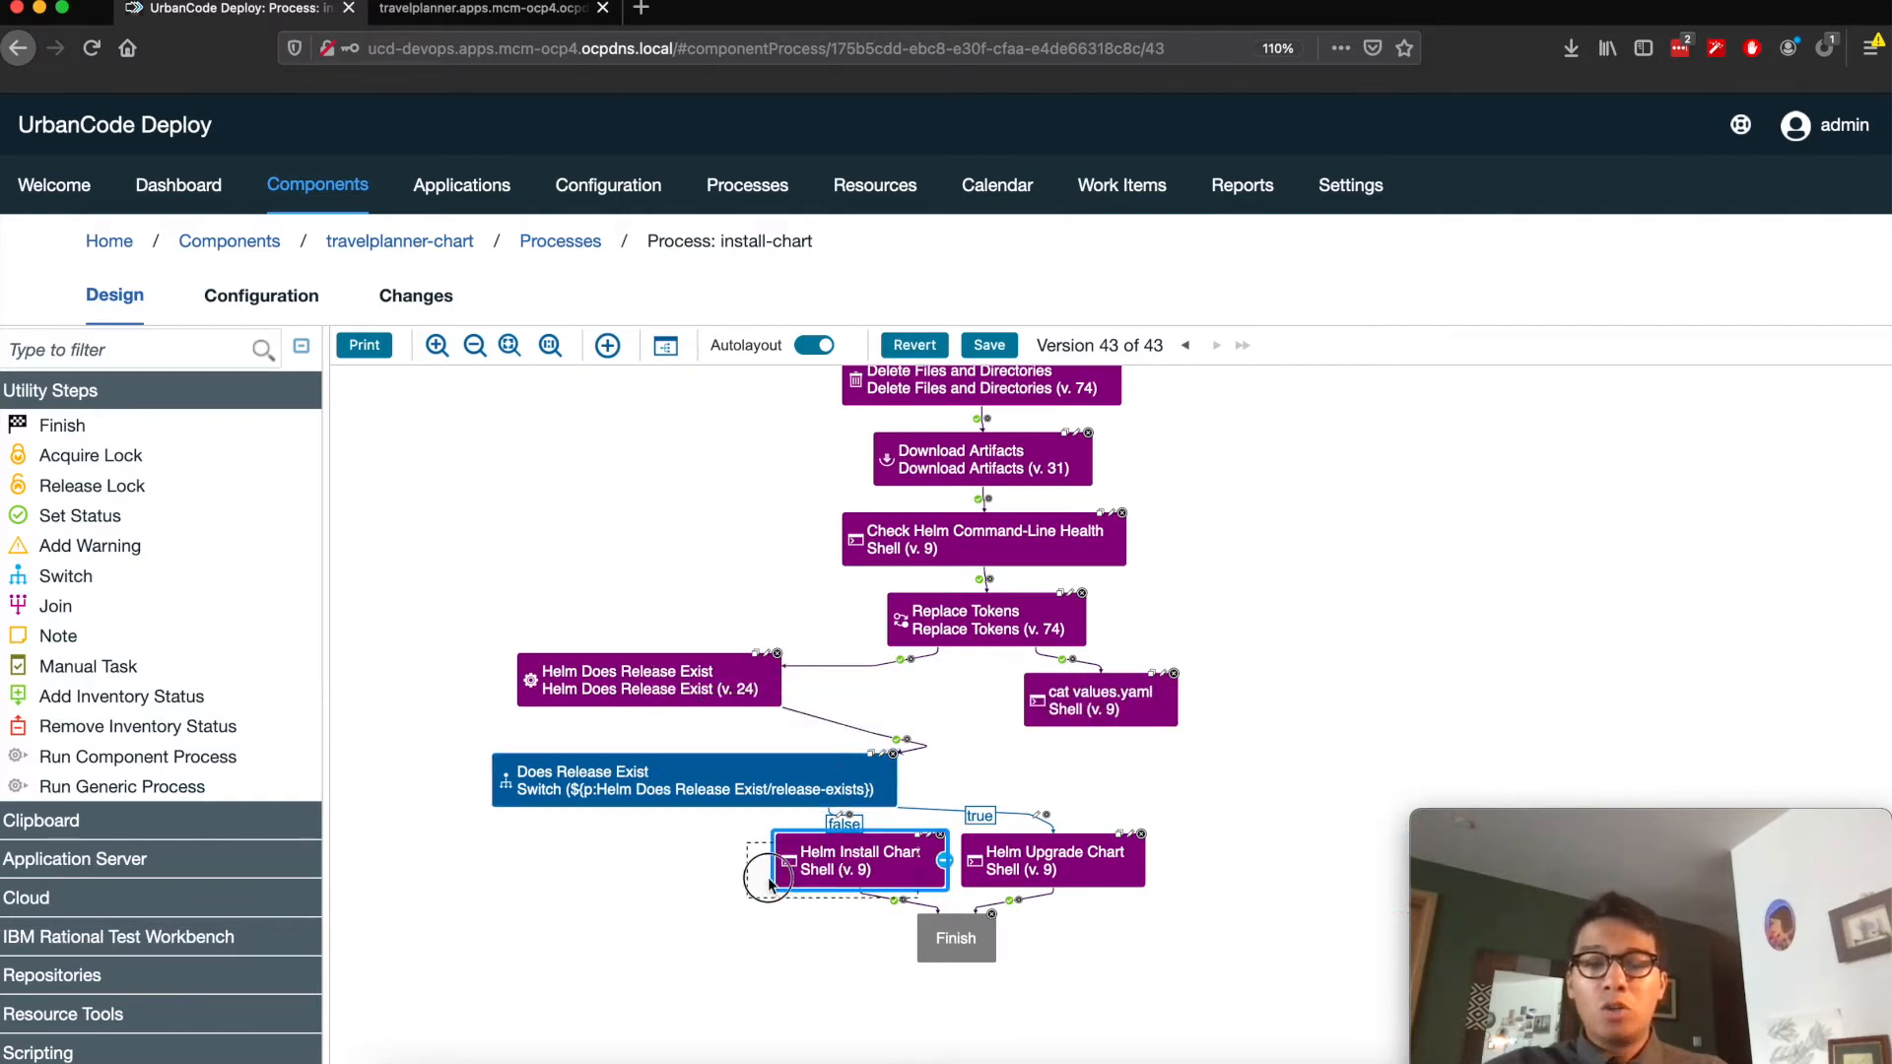
drag(844, 865, 666, 902)
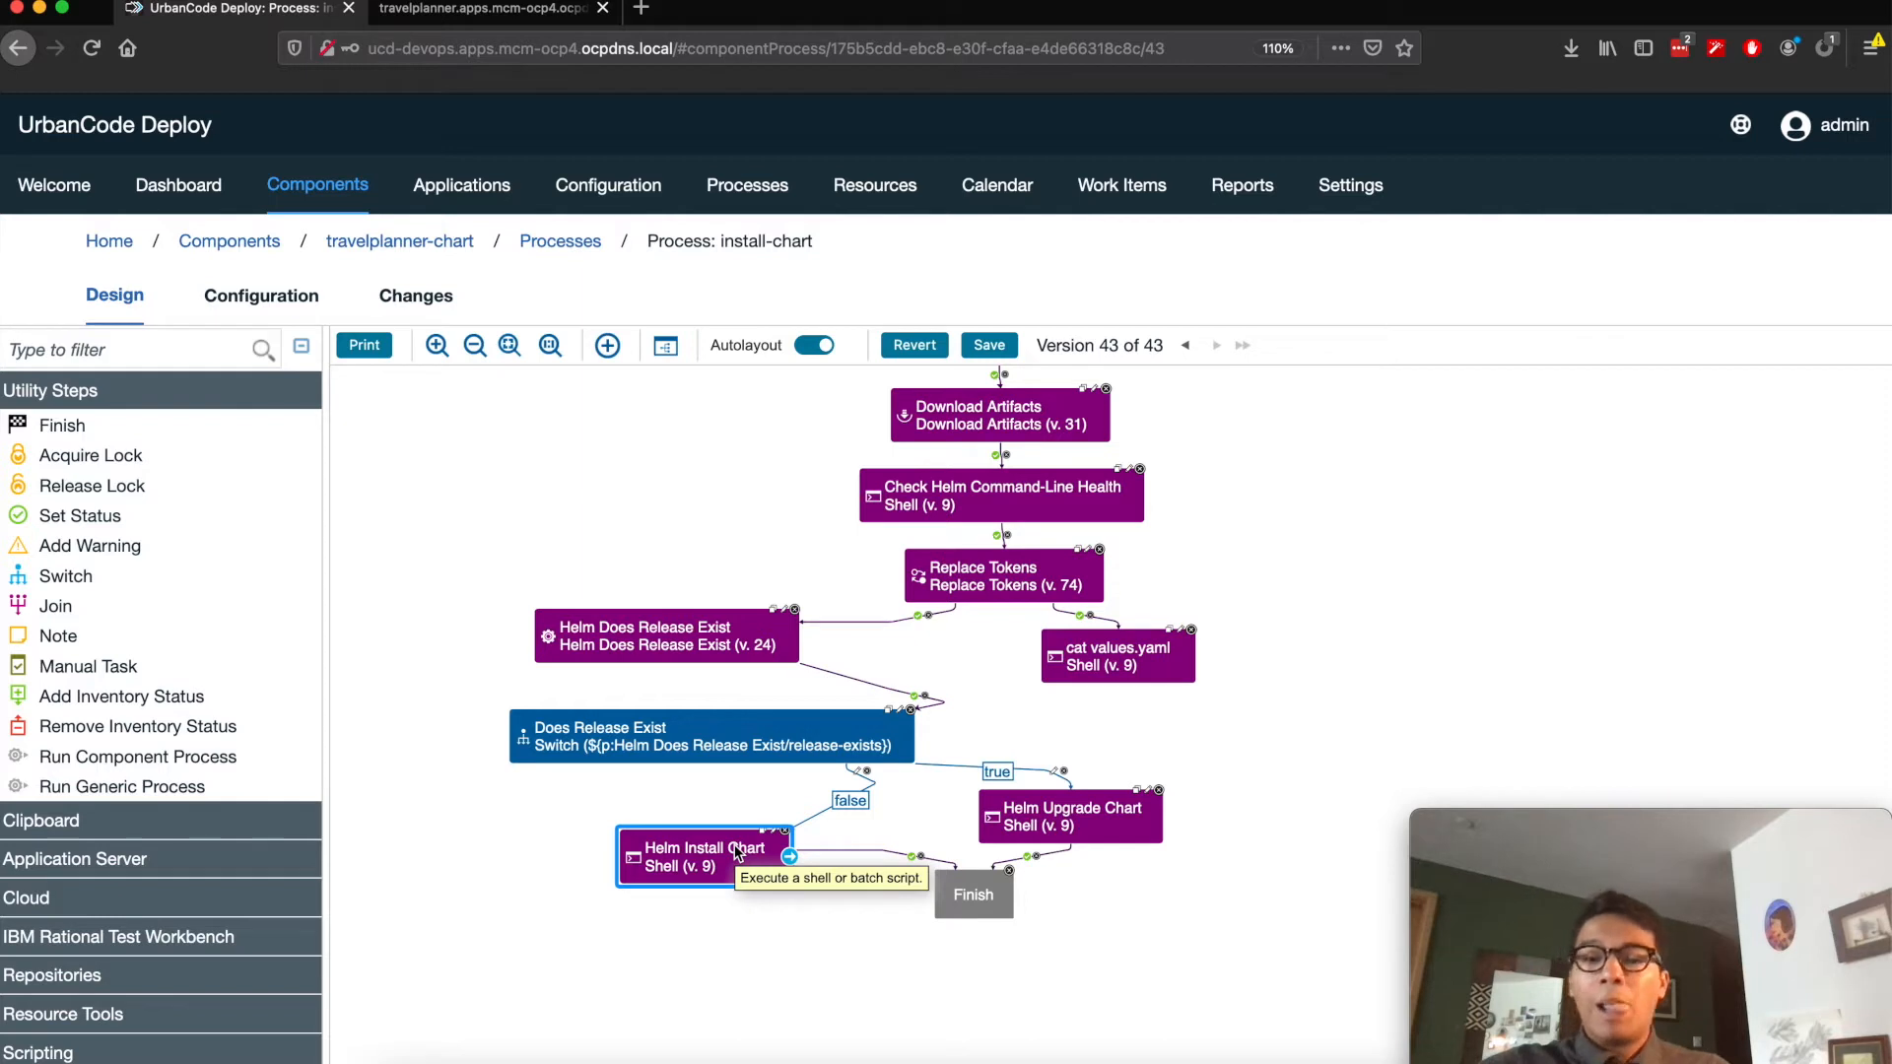
drag(1108, 823, 1203, 830)
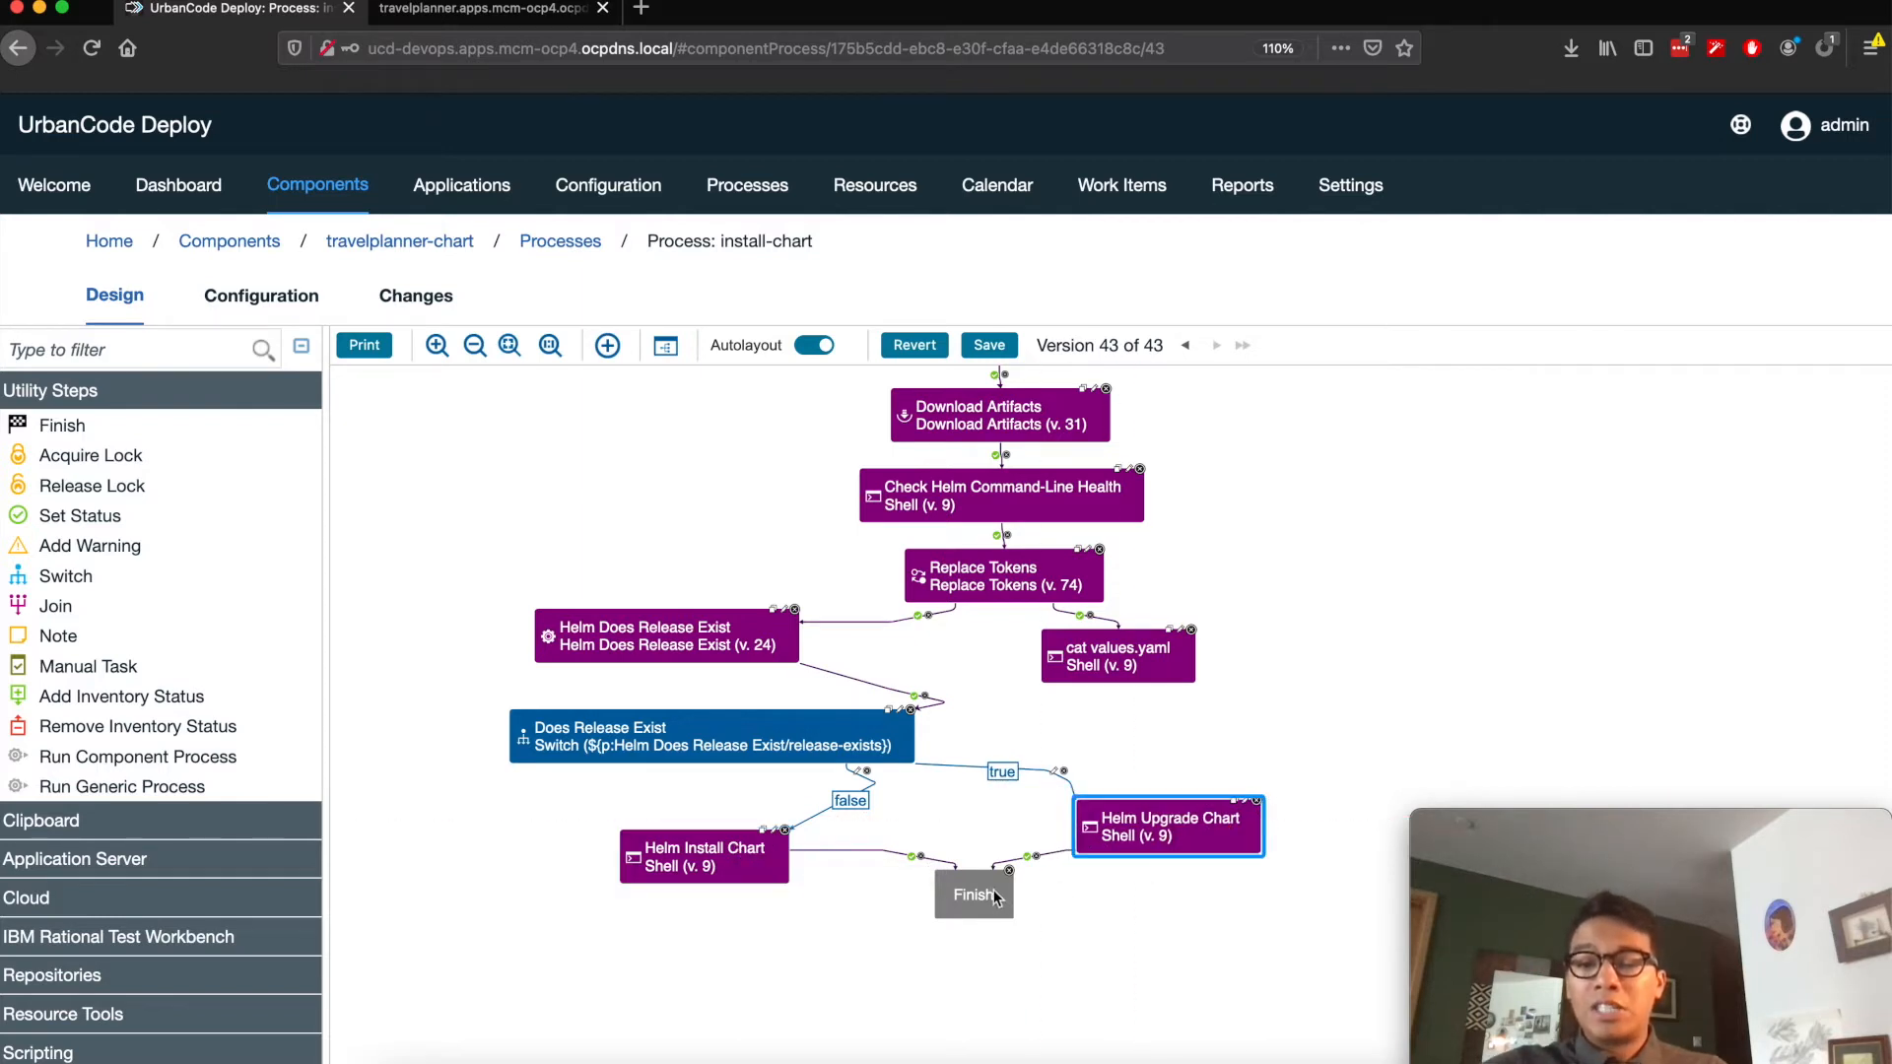
drag(998, 899, 954, 964)
drag(1192, 833, 1147, 858)
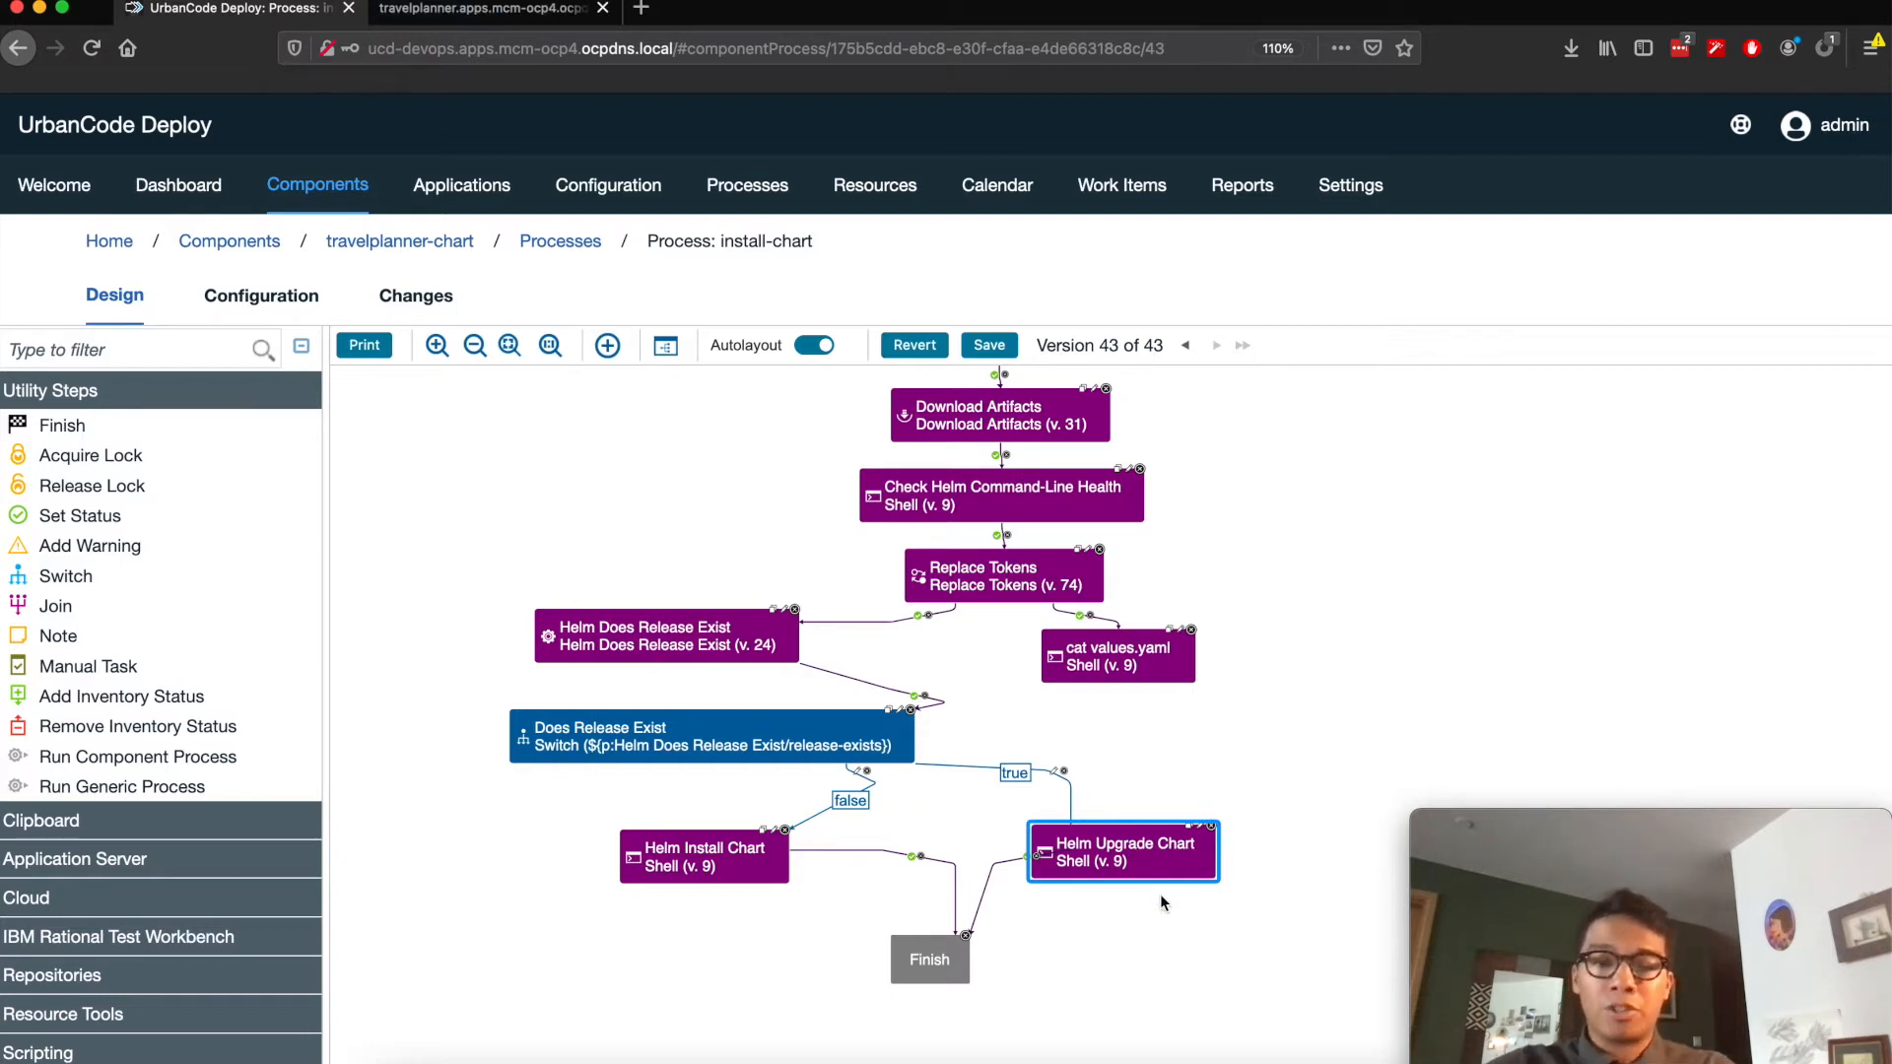
Leave the install-chart design without saving the layout and return to the travelplanner-chart process list
click(335, 193)
click(961, 508)
click(578, 245)
click(1166, 512)
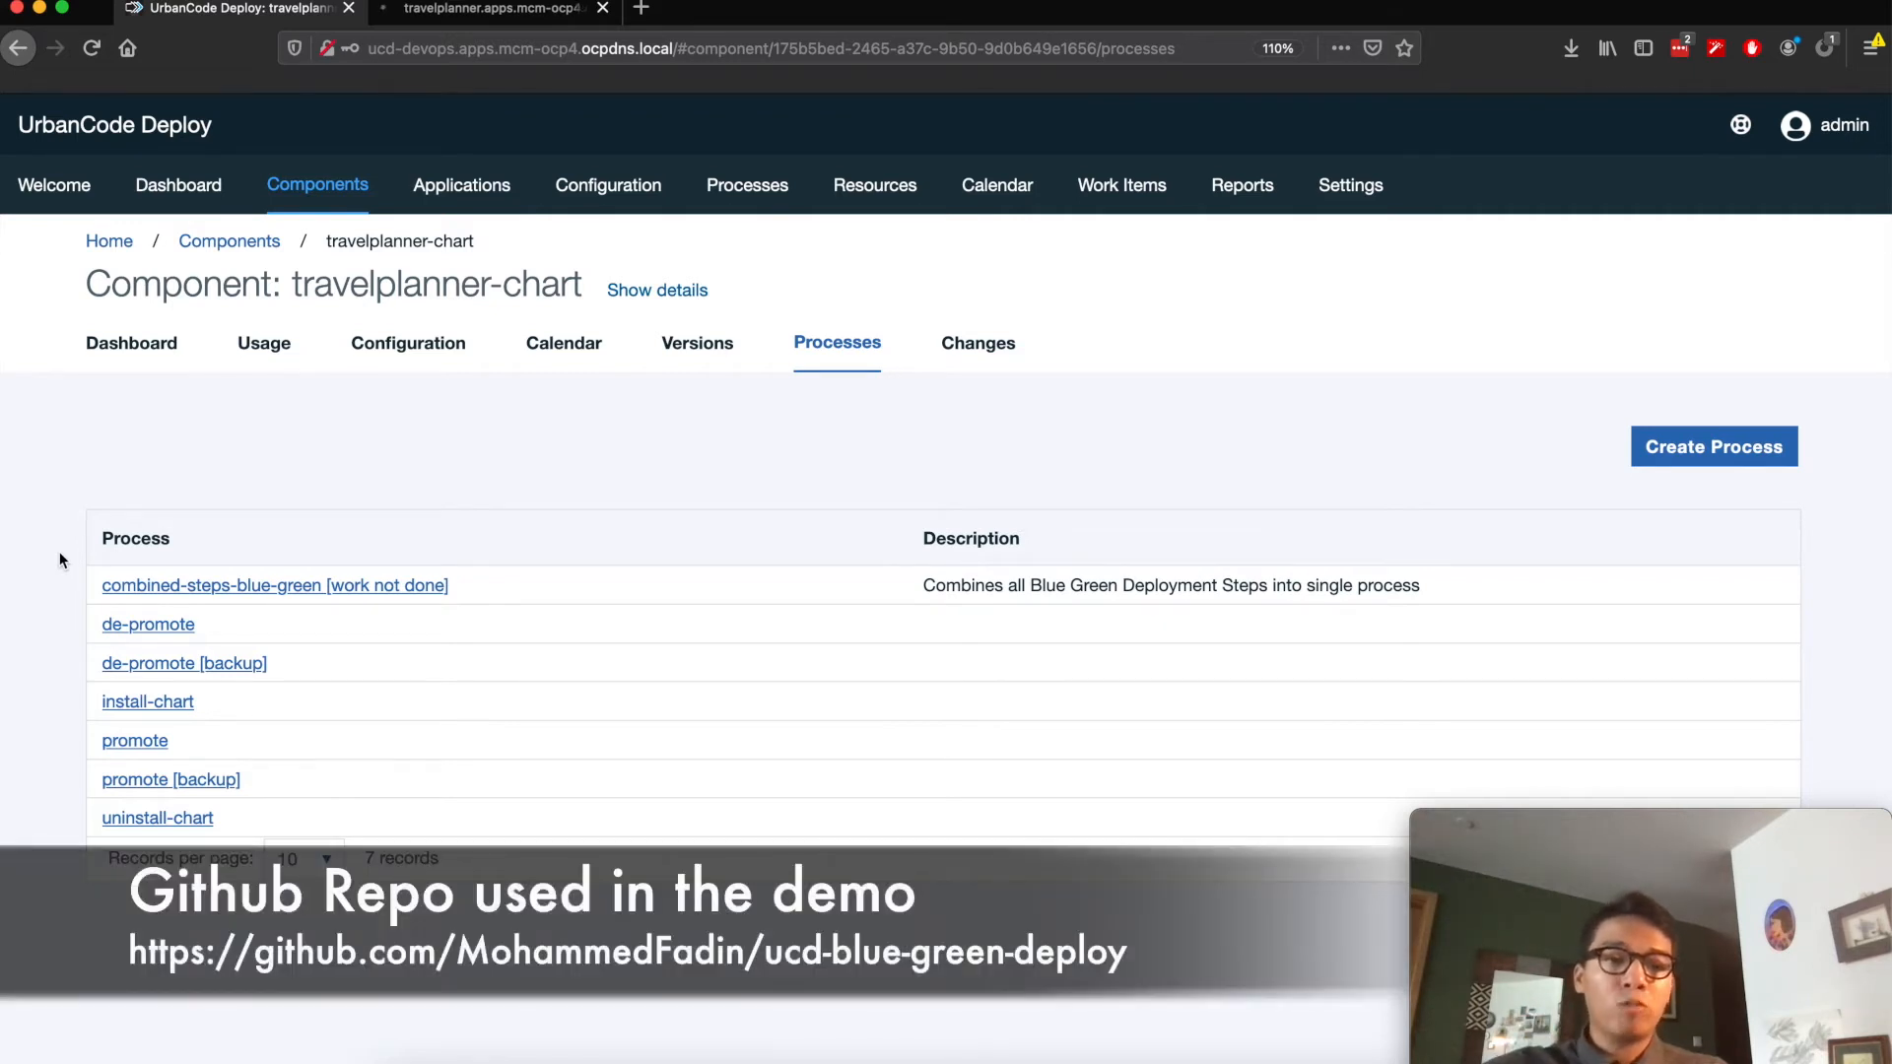
Open the ae-travelplanner application and expand its Blue environment to view the deployed component version
click(474, 193)
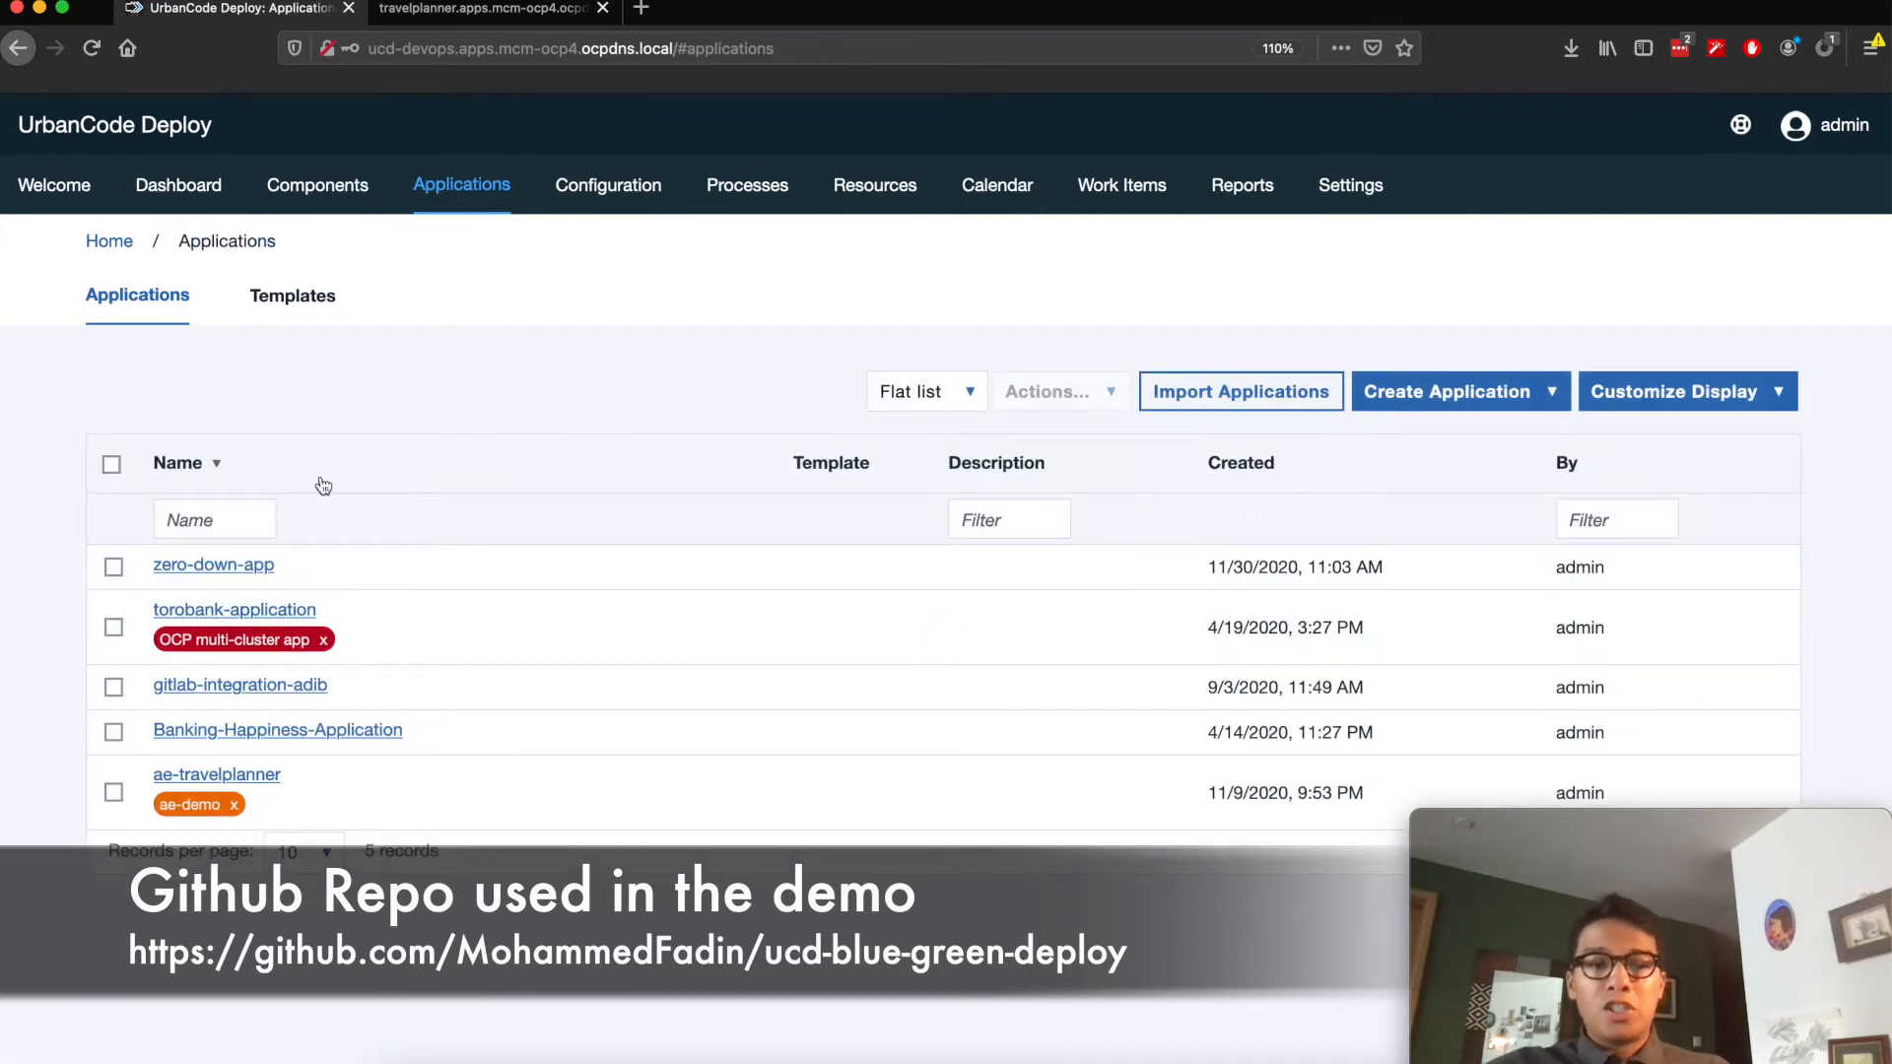
click(239, 778)
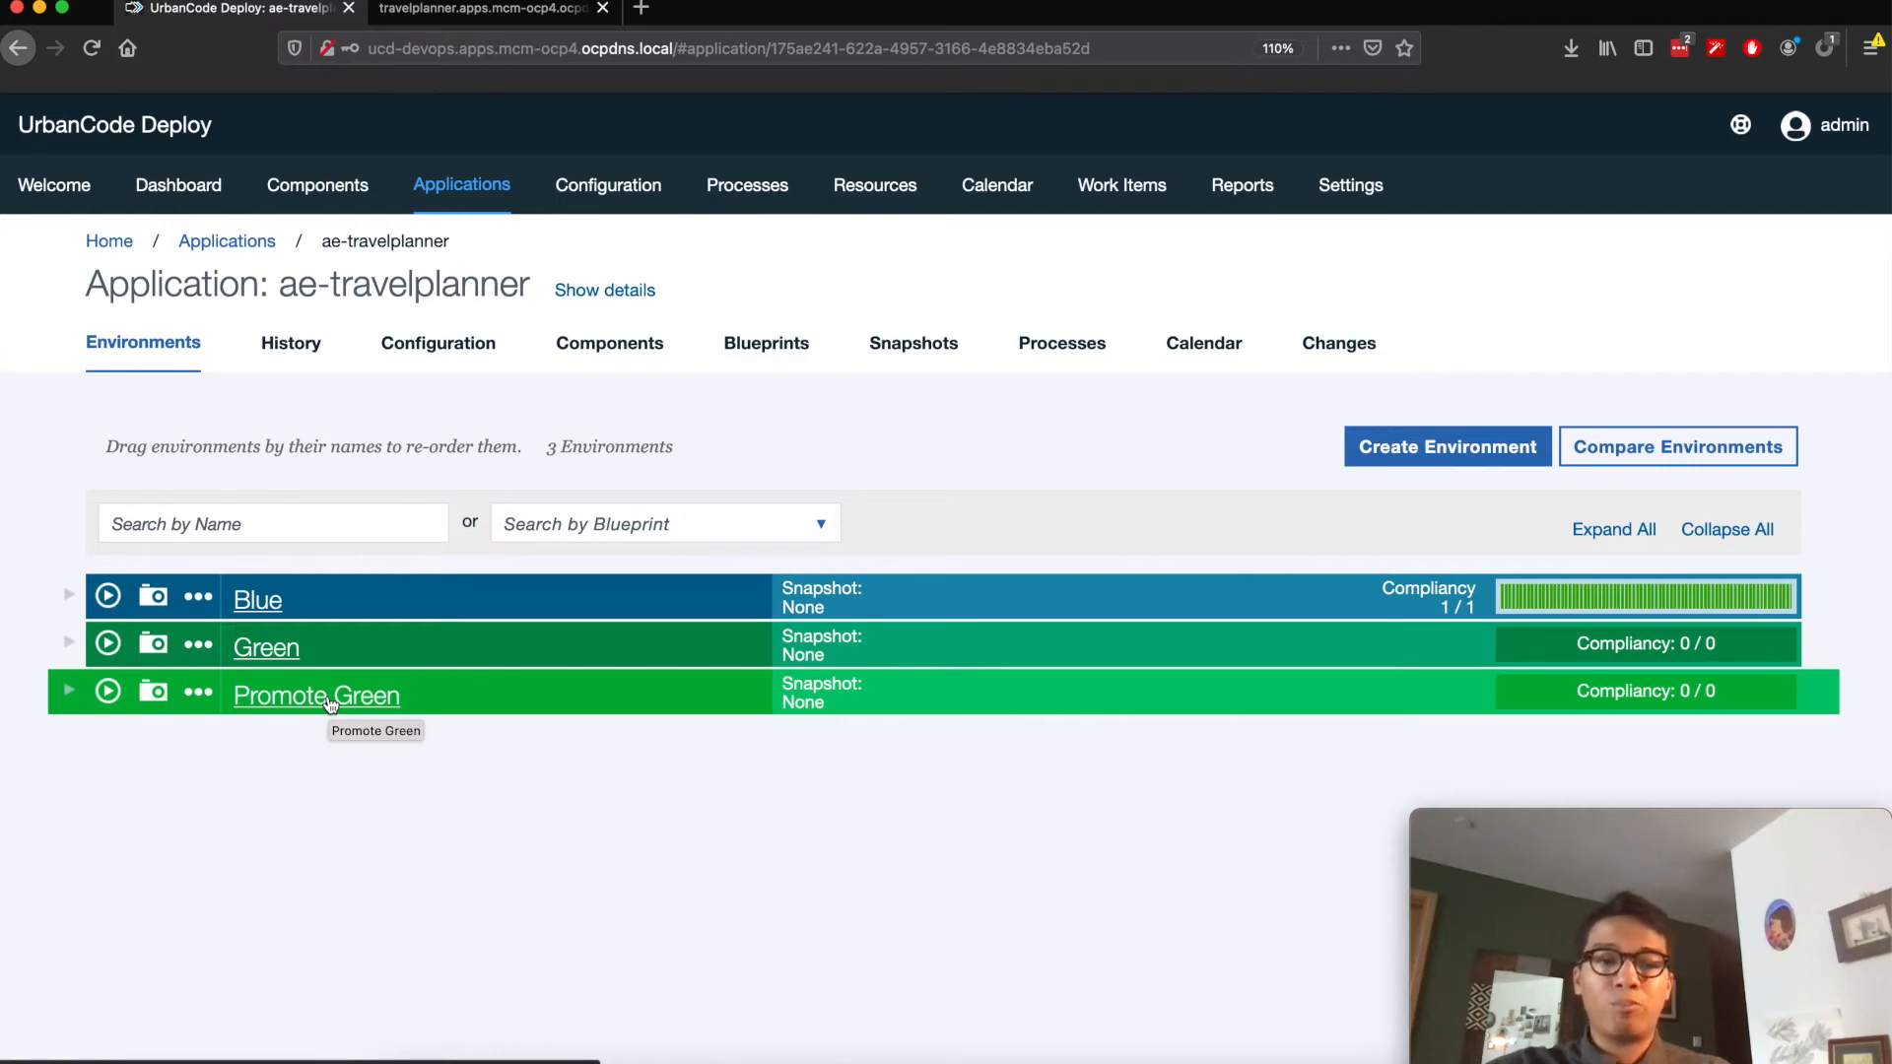
click(68, 595)
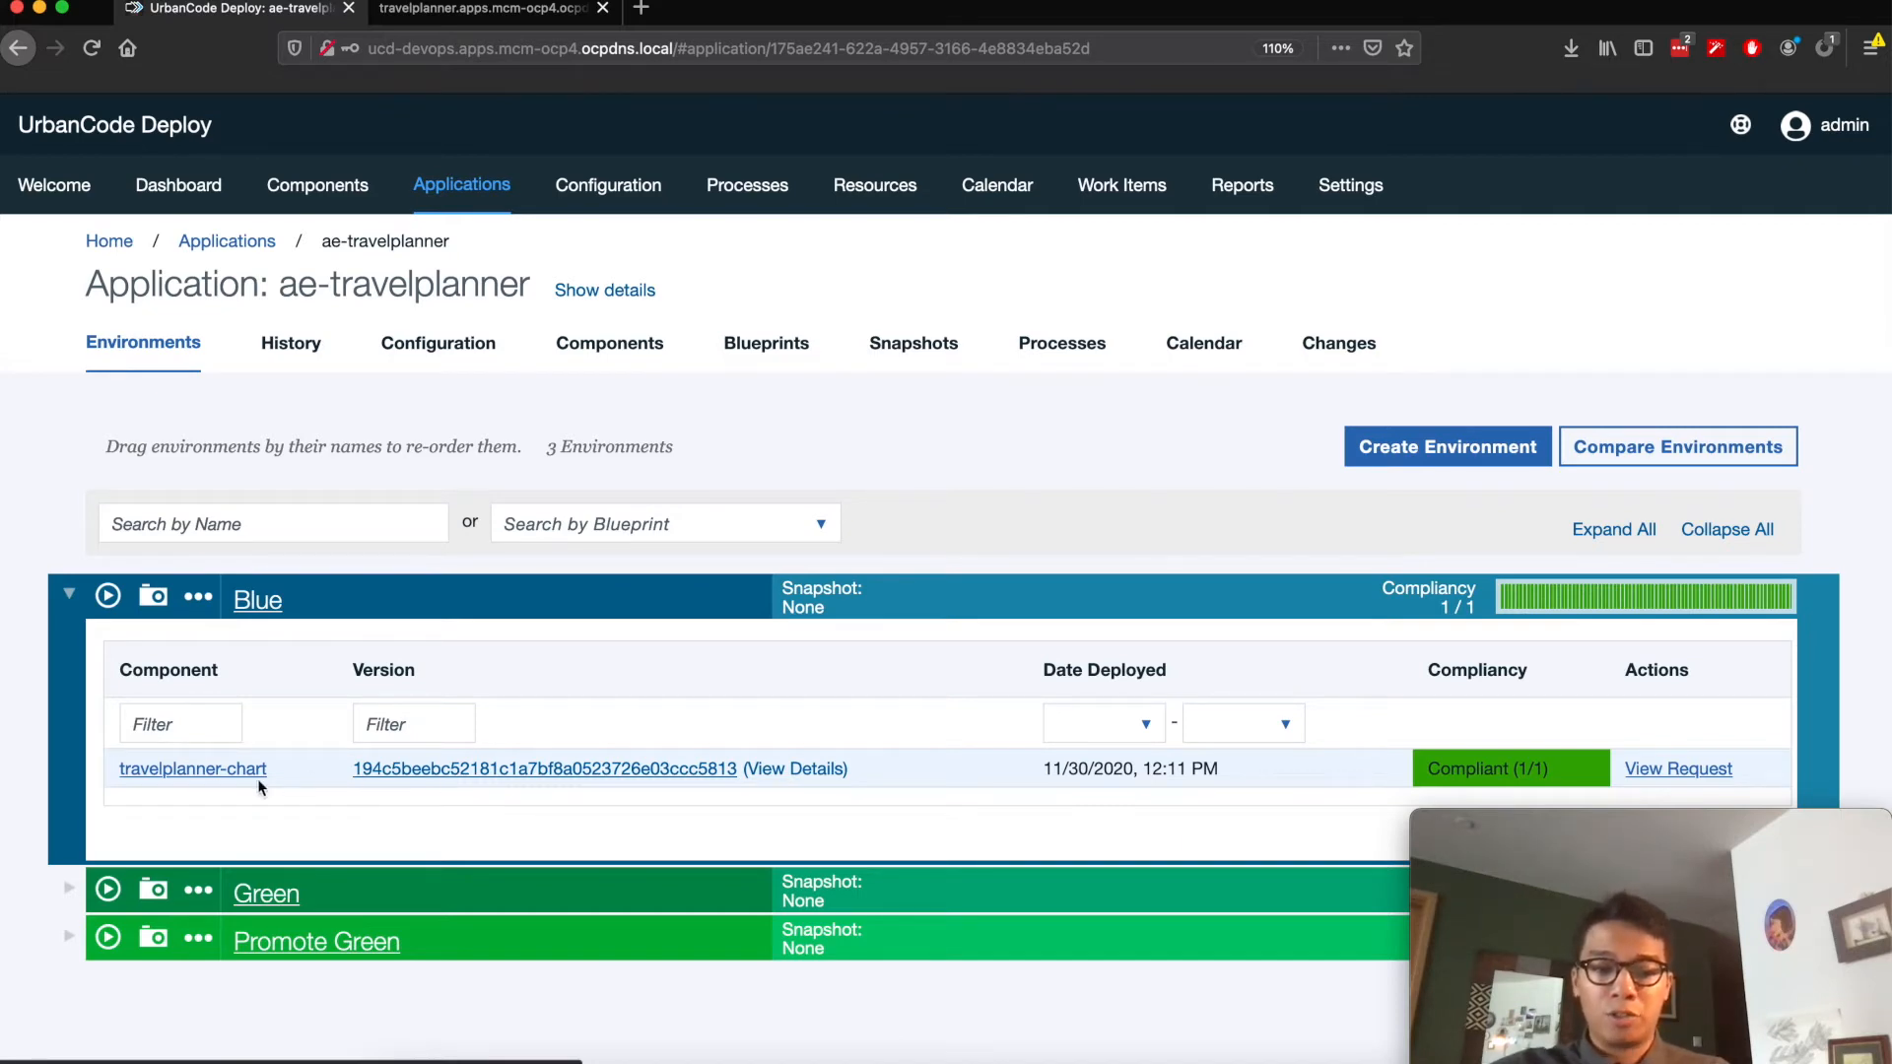
Switch to the travelplanner web page, reload it and examine the version and slot text it serves
click(473, 9)
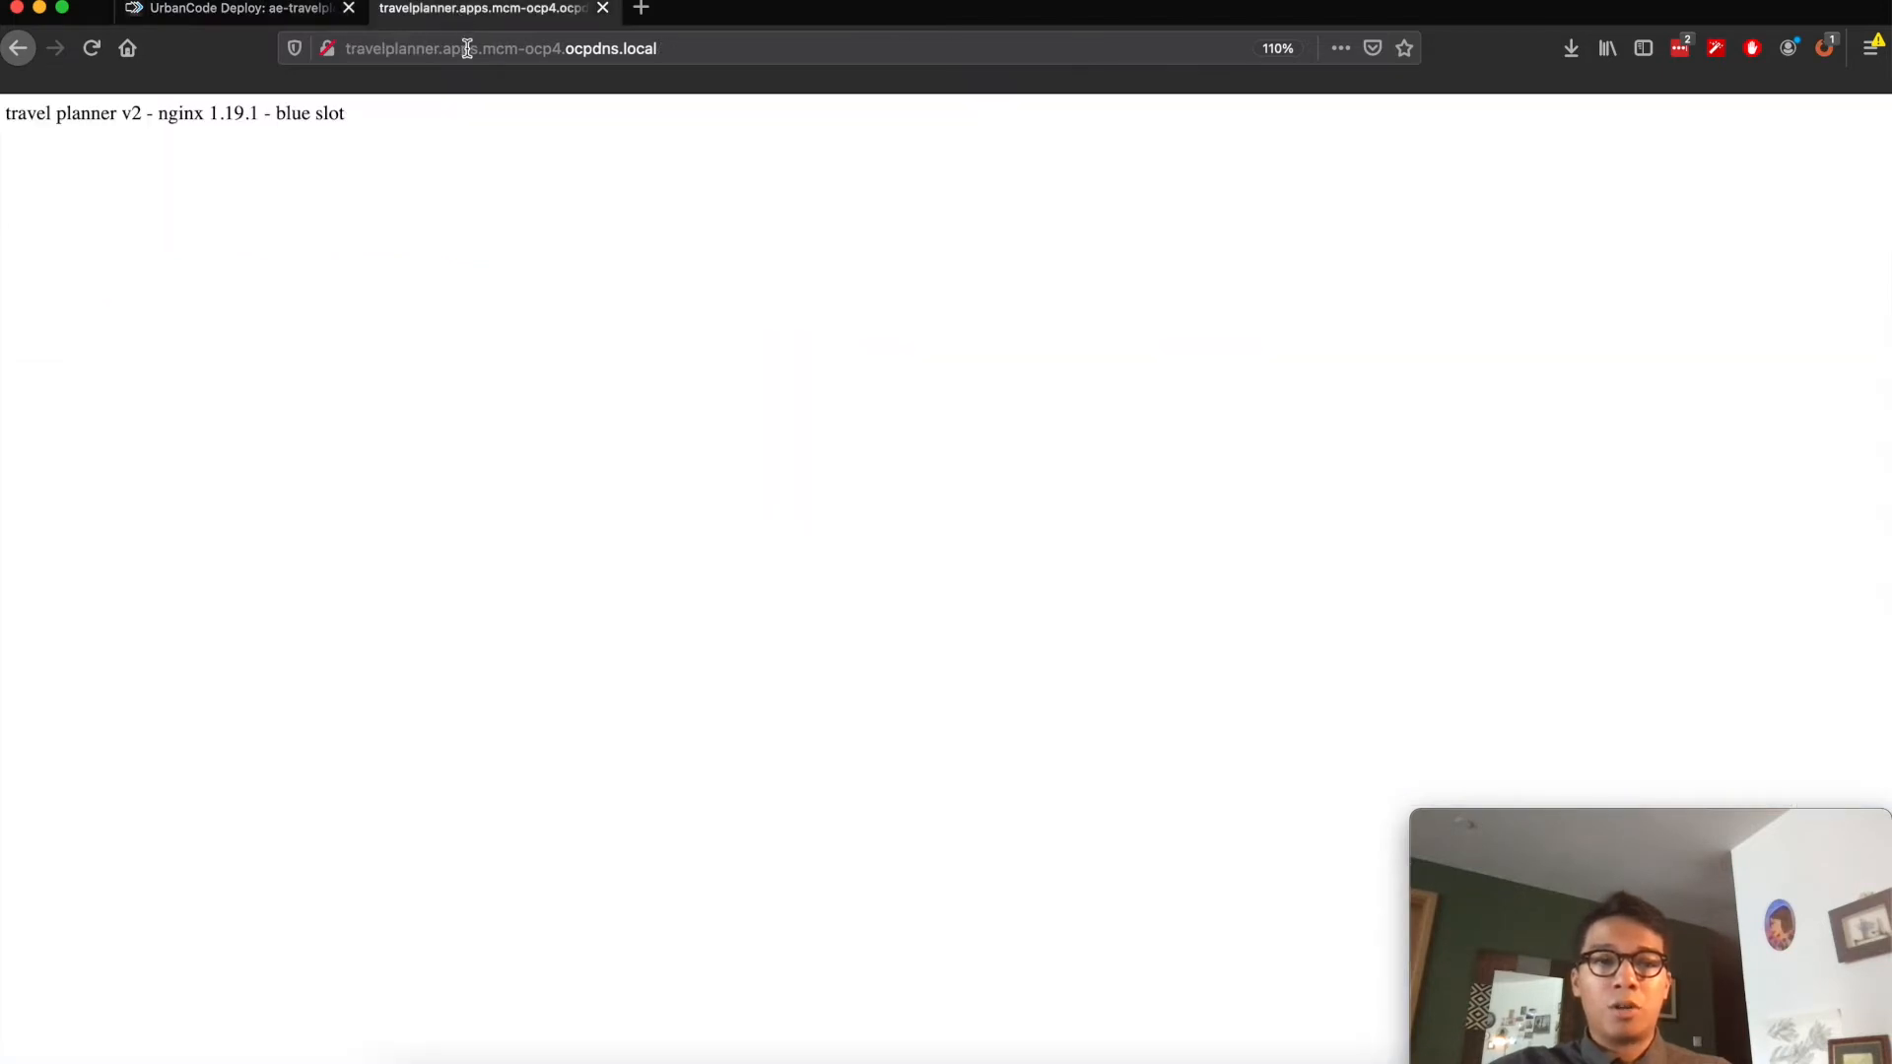
key(super+r)
drag(433, 122, 3, 116)
click(74, 110)
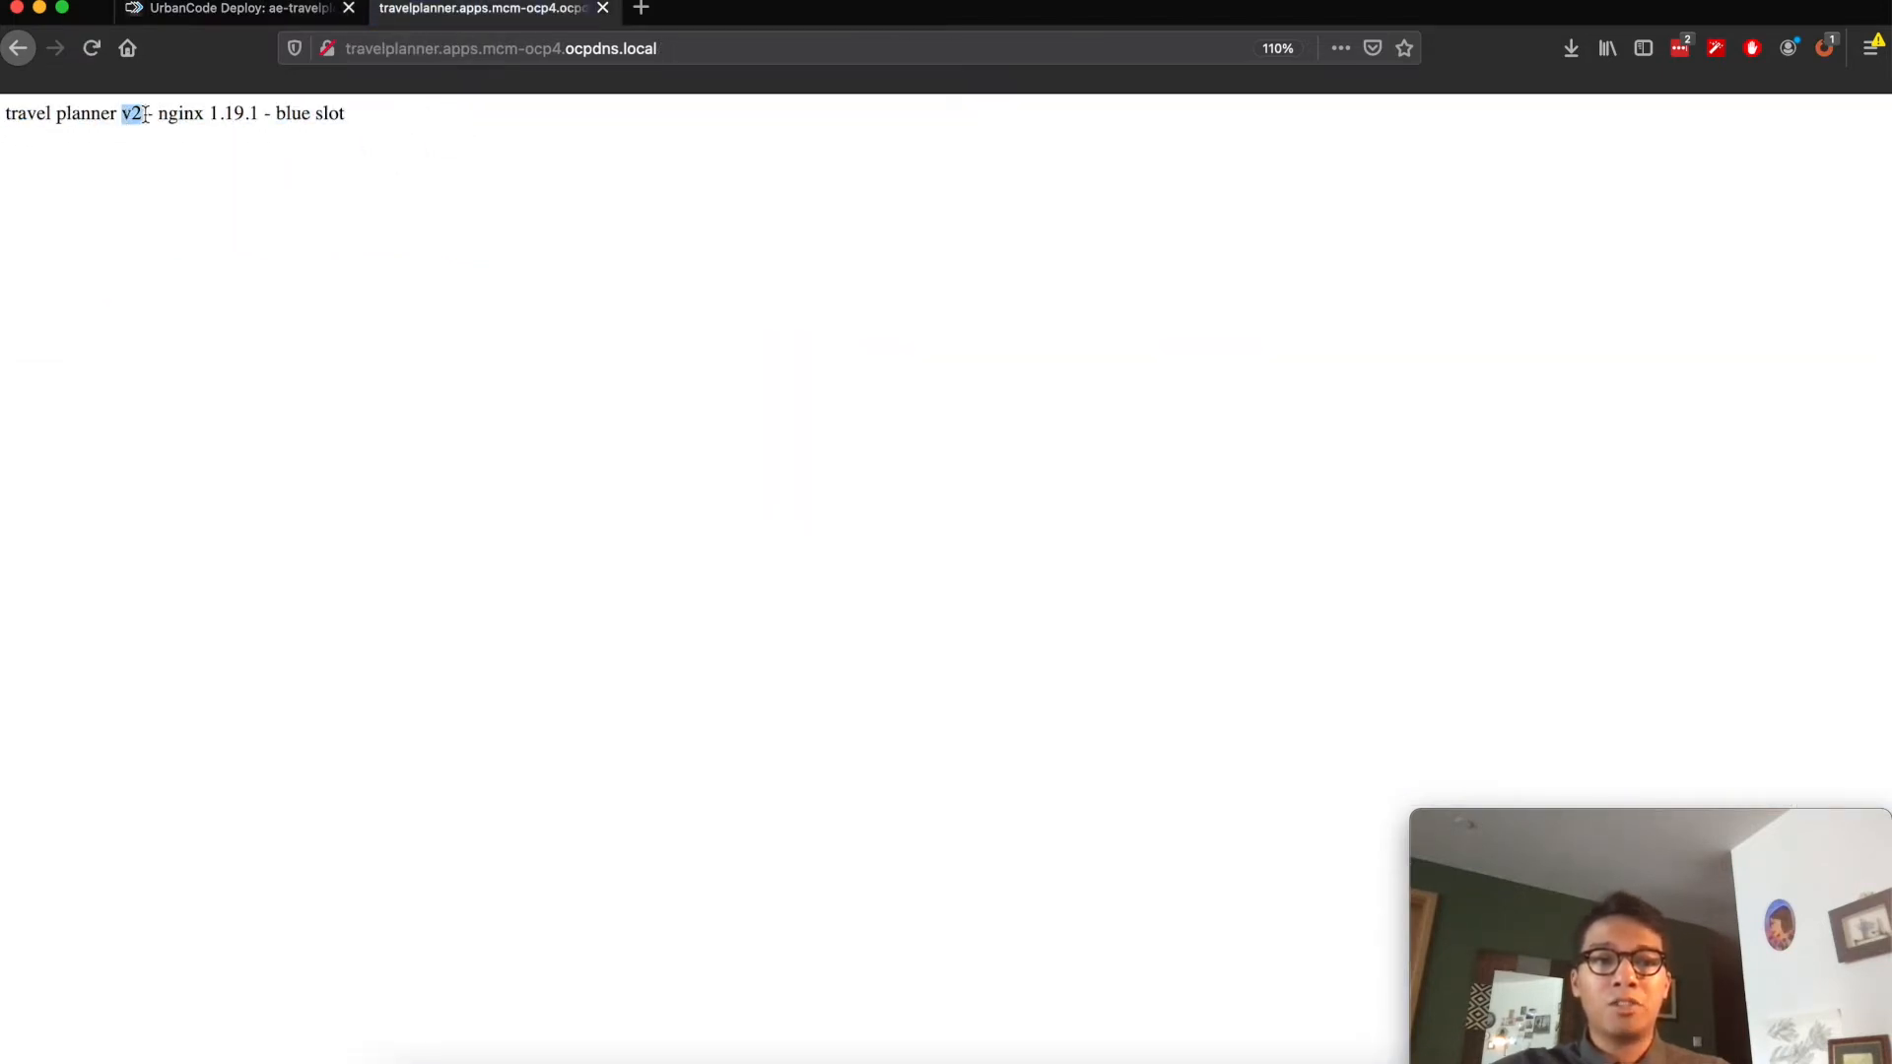
drag(345, 114, 277, 114)
click(415, 172)
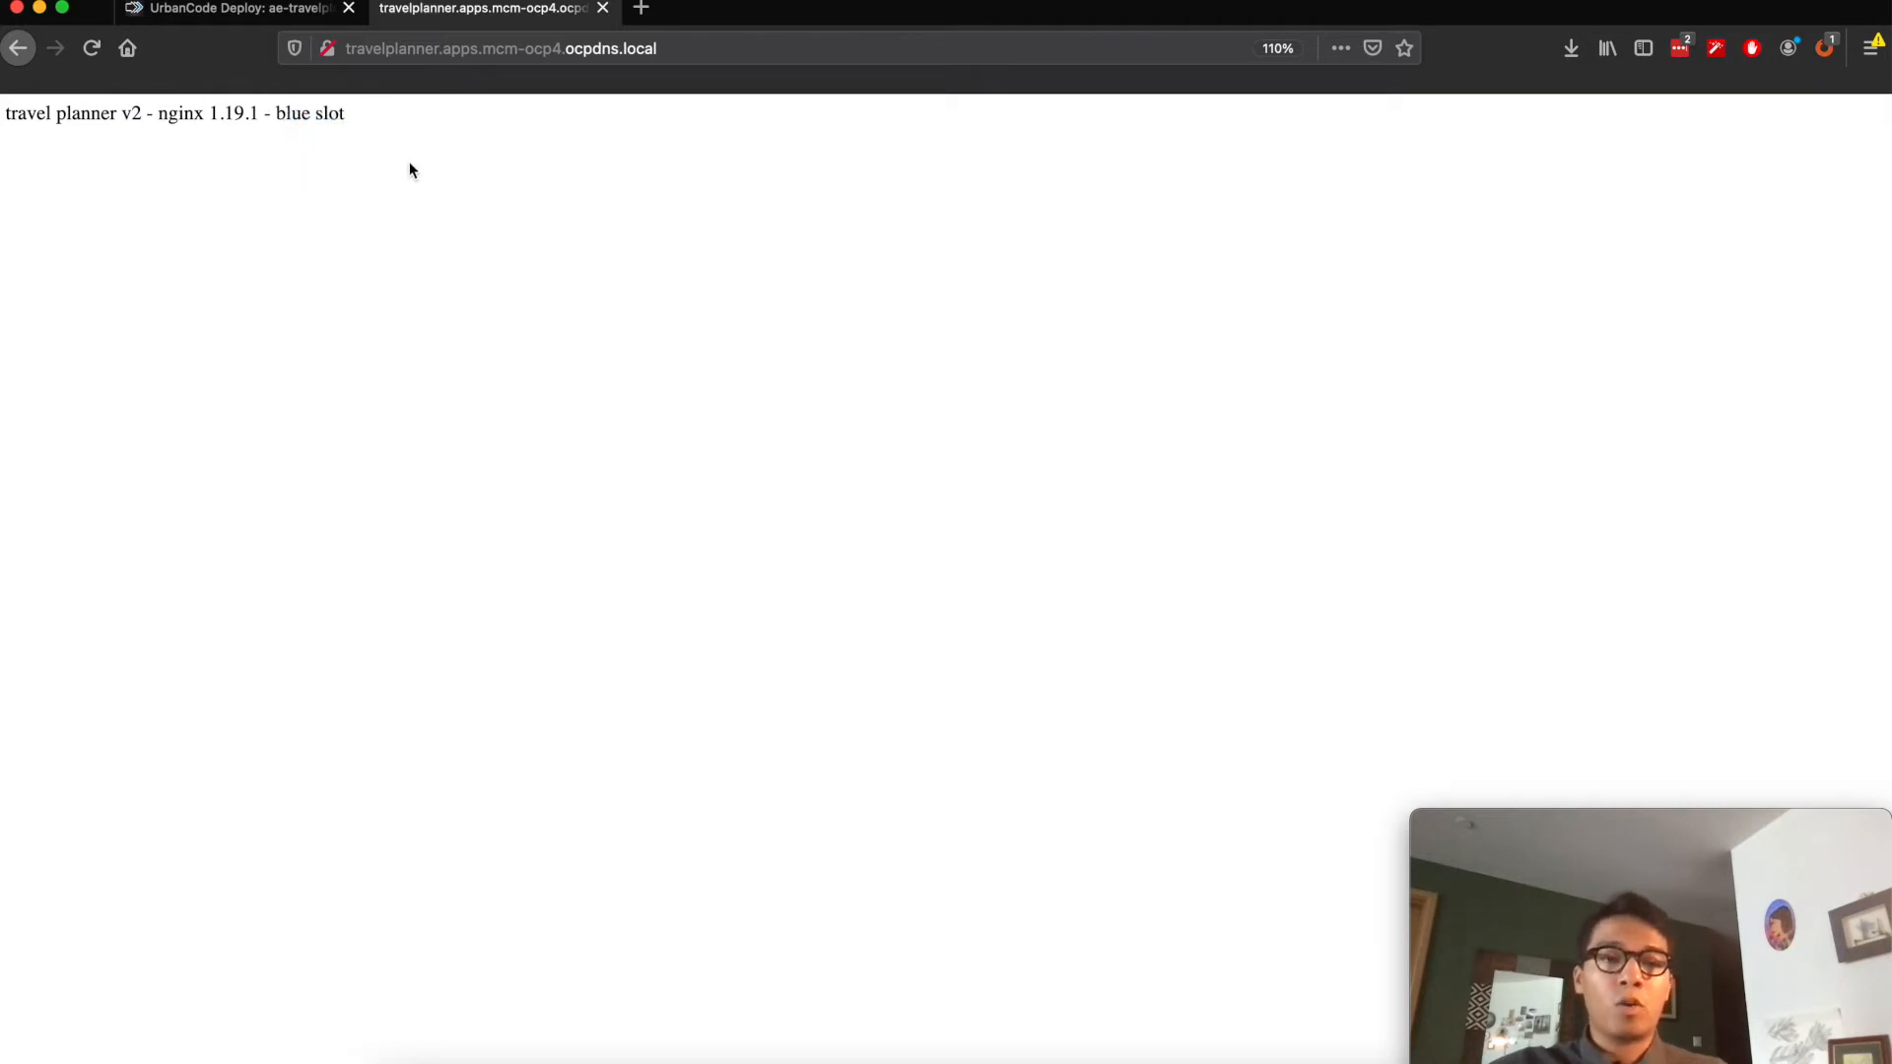
Return to the ae-travelplanner application in UrbanCode Deploy and expand the Green environment to examine its installed components
click(284, 10)
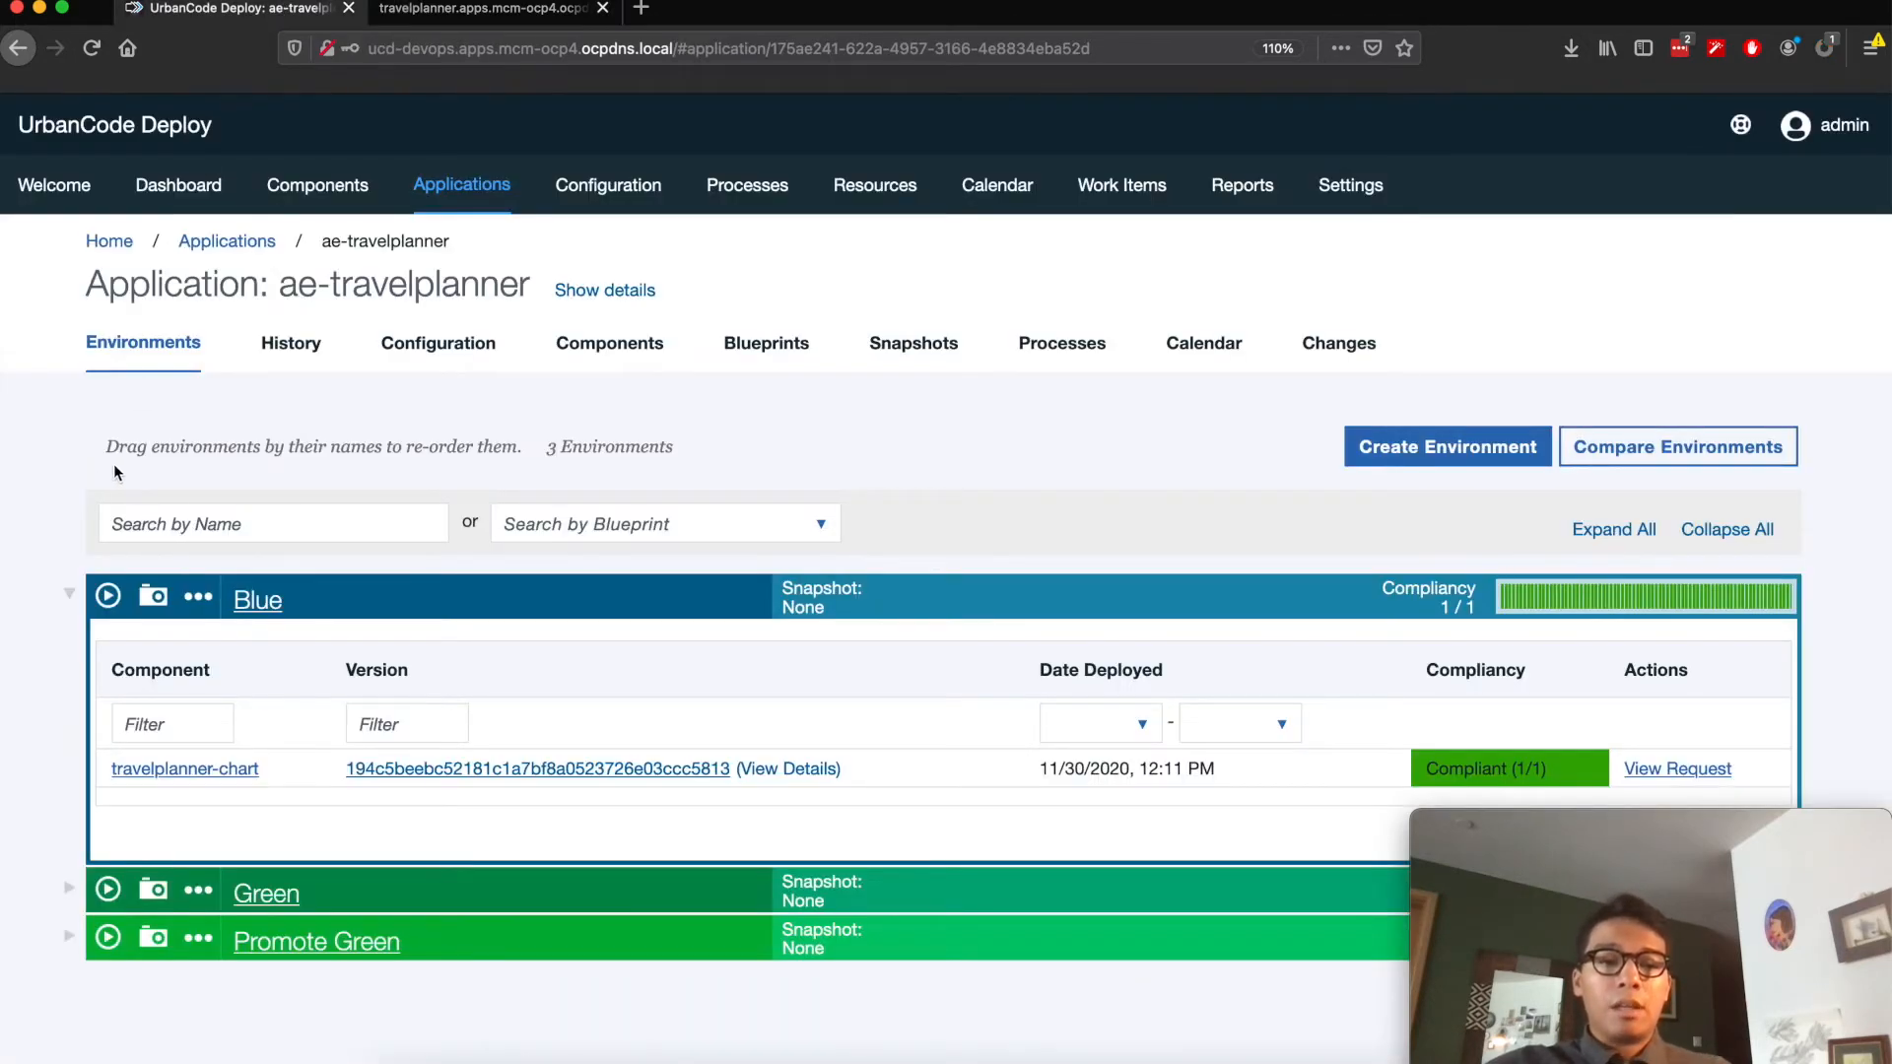
click(70, 887)
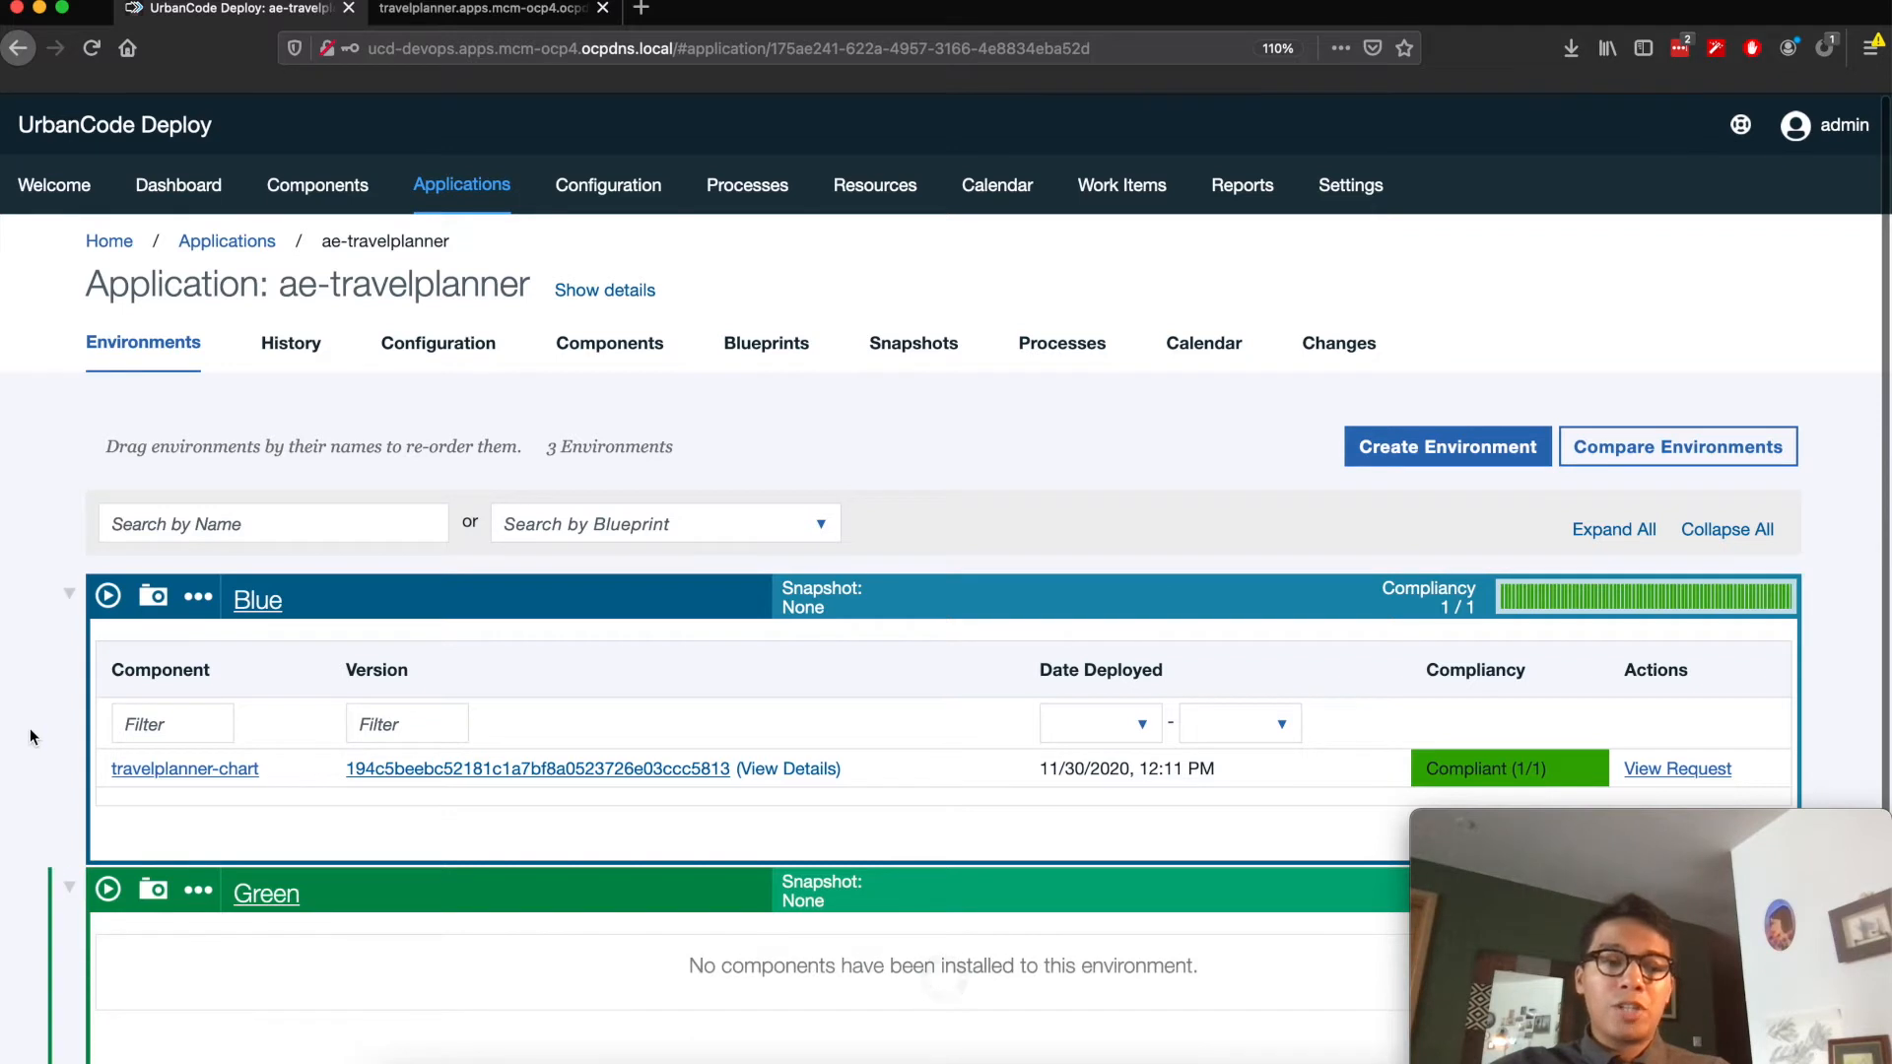
scroll(31, 737, down, 1)
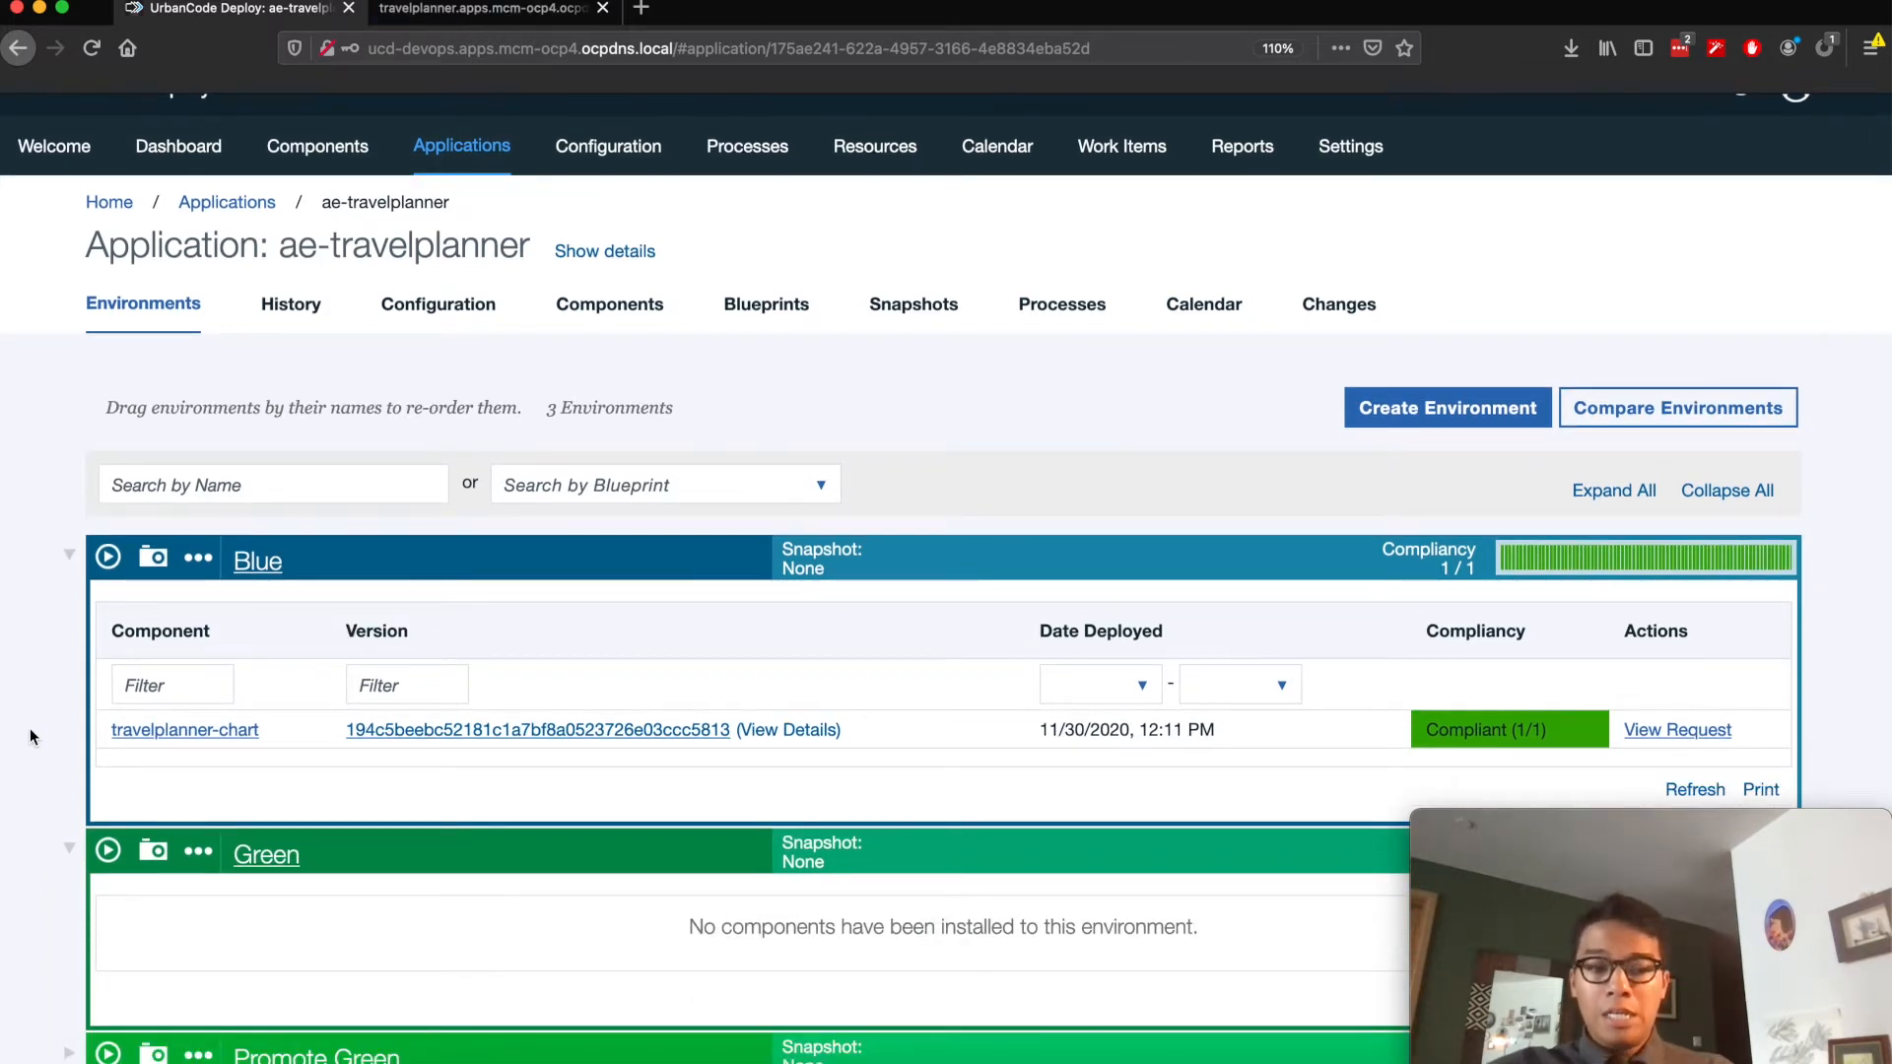
Start a process run on the Green environment and choose the install process
click(108, 850)
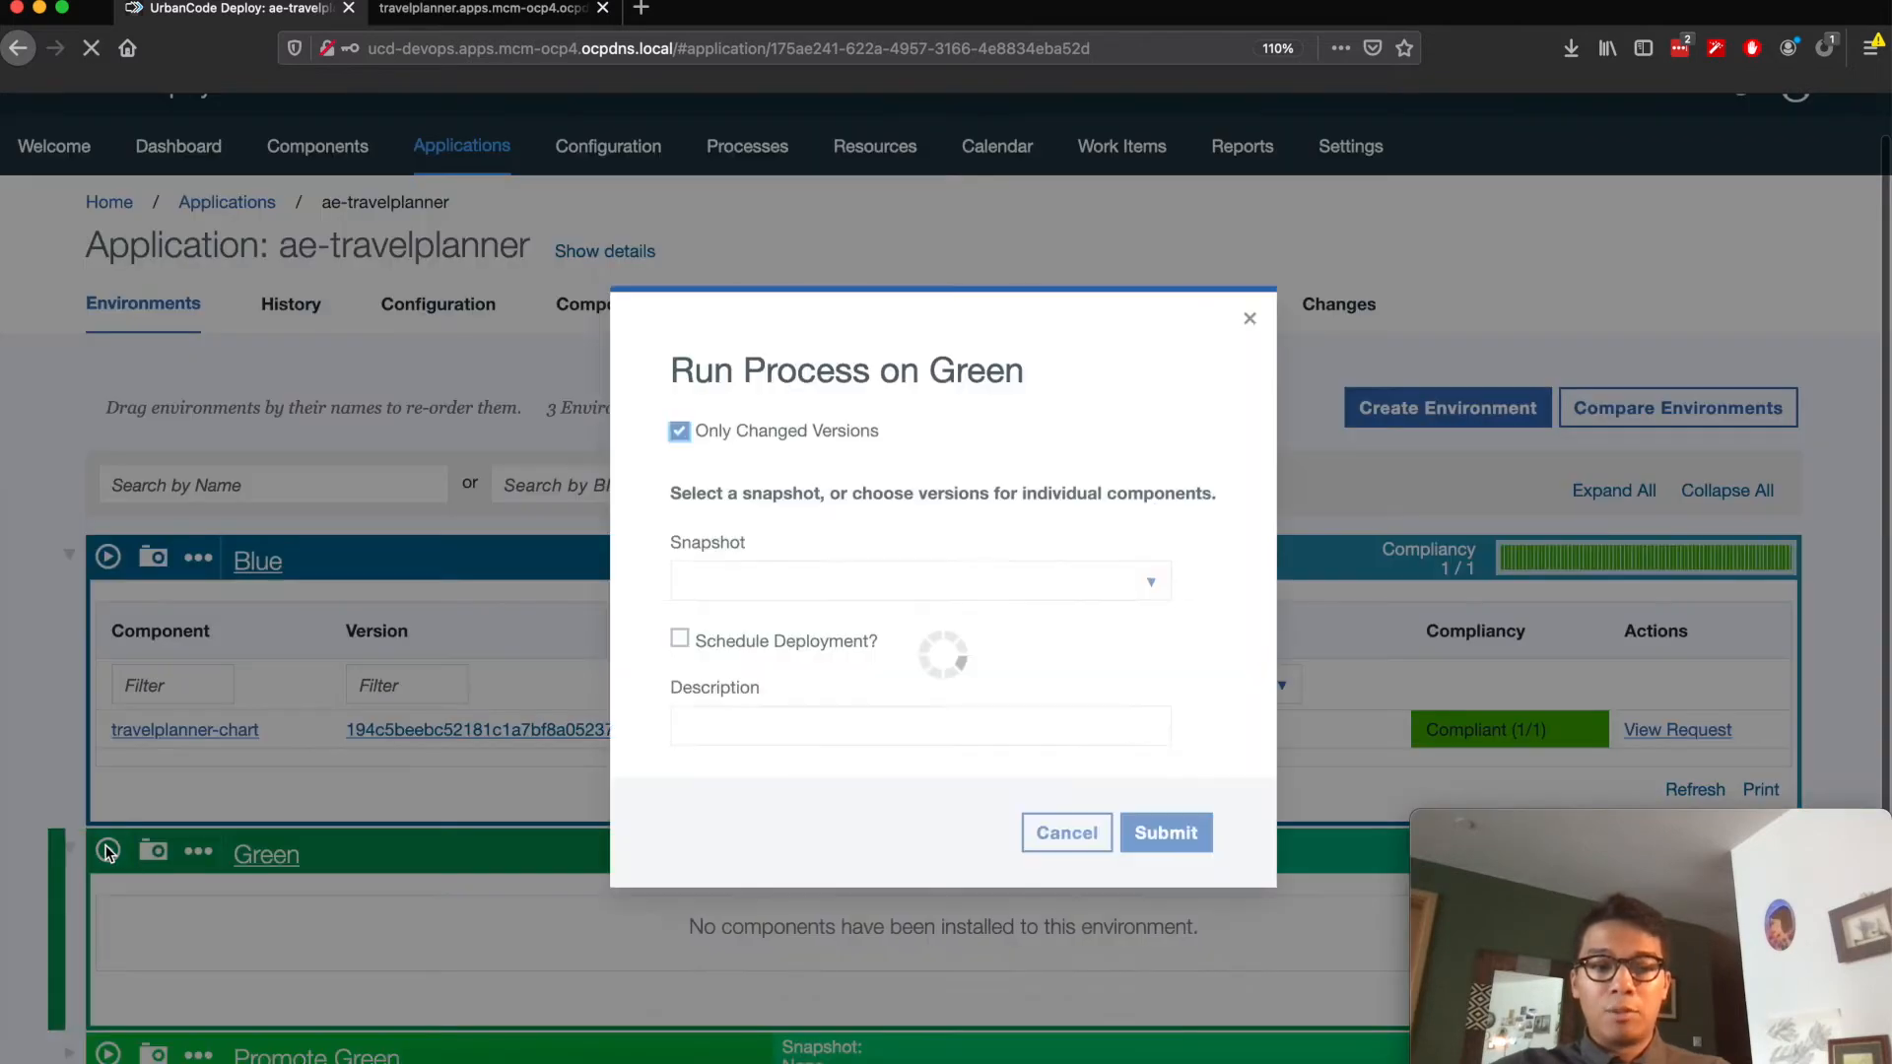
click(1148, 473)
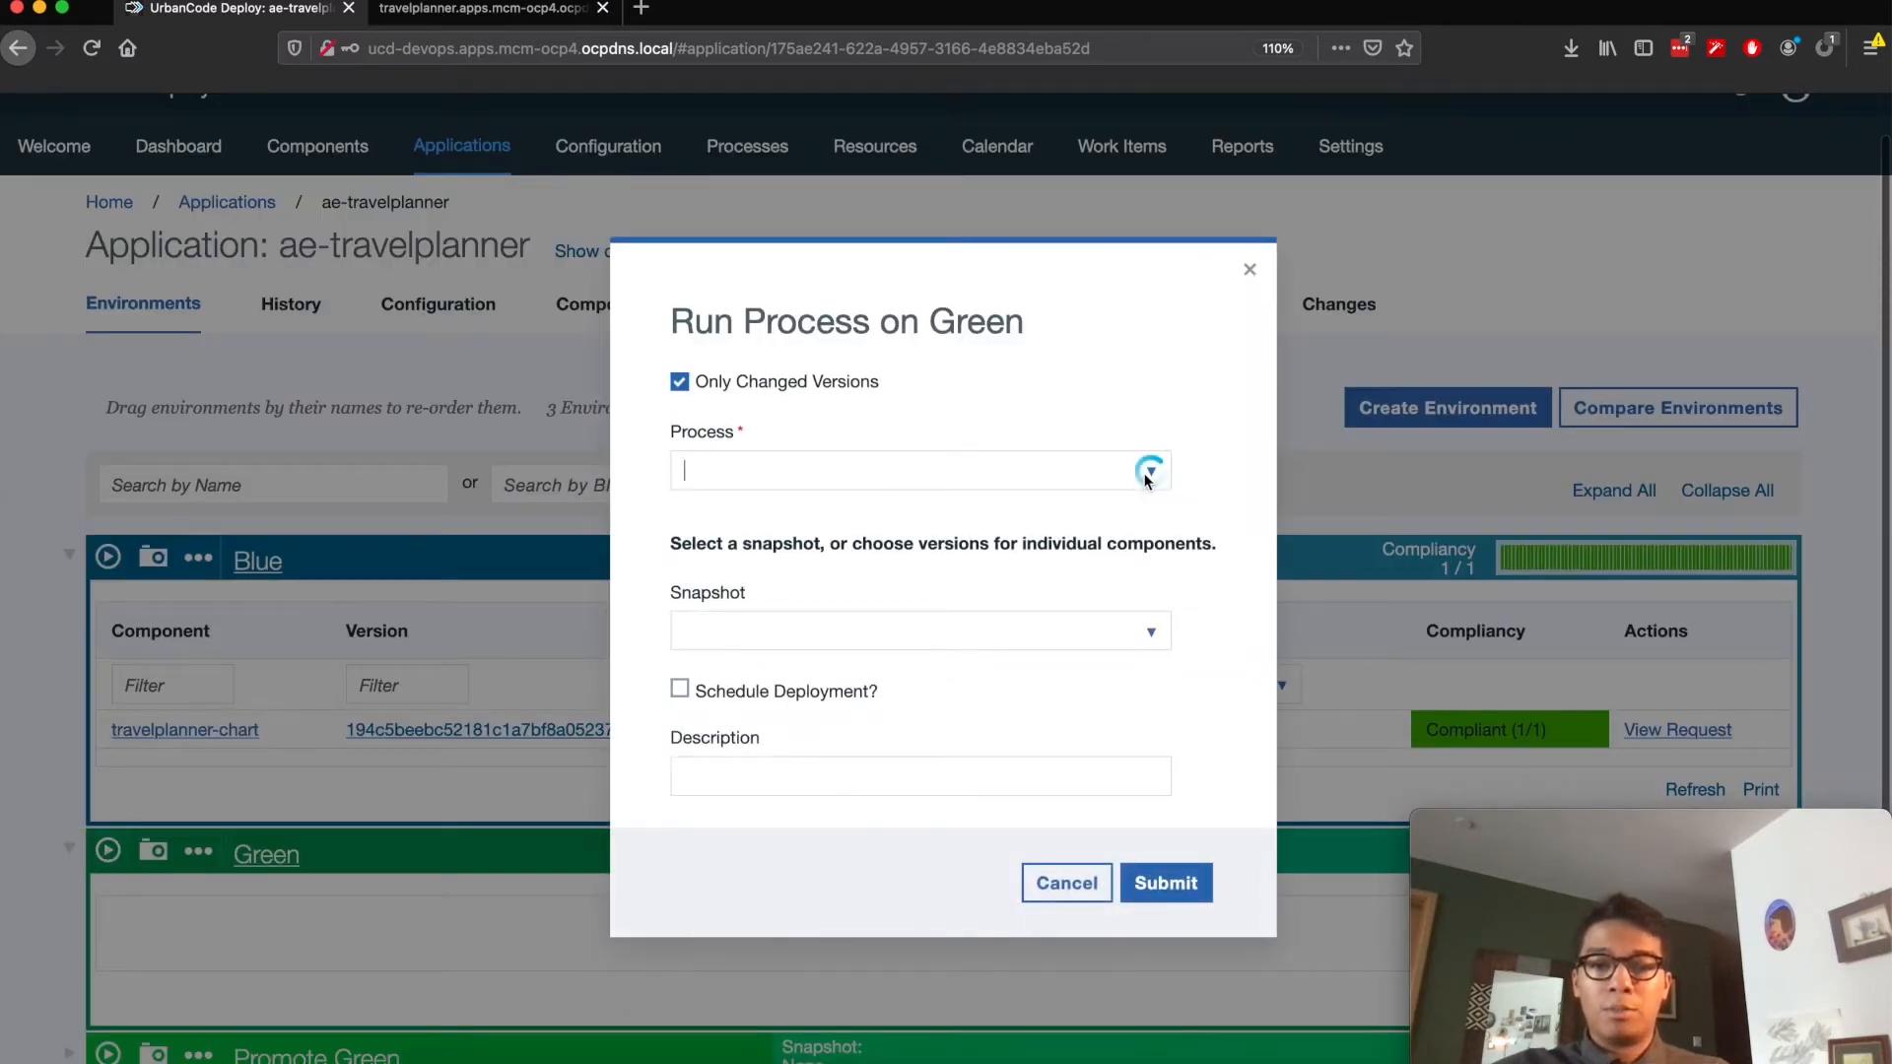
click(772, 567)
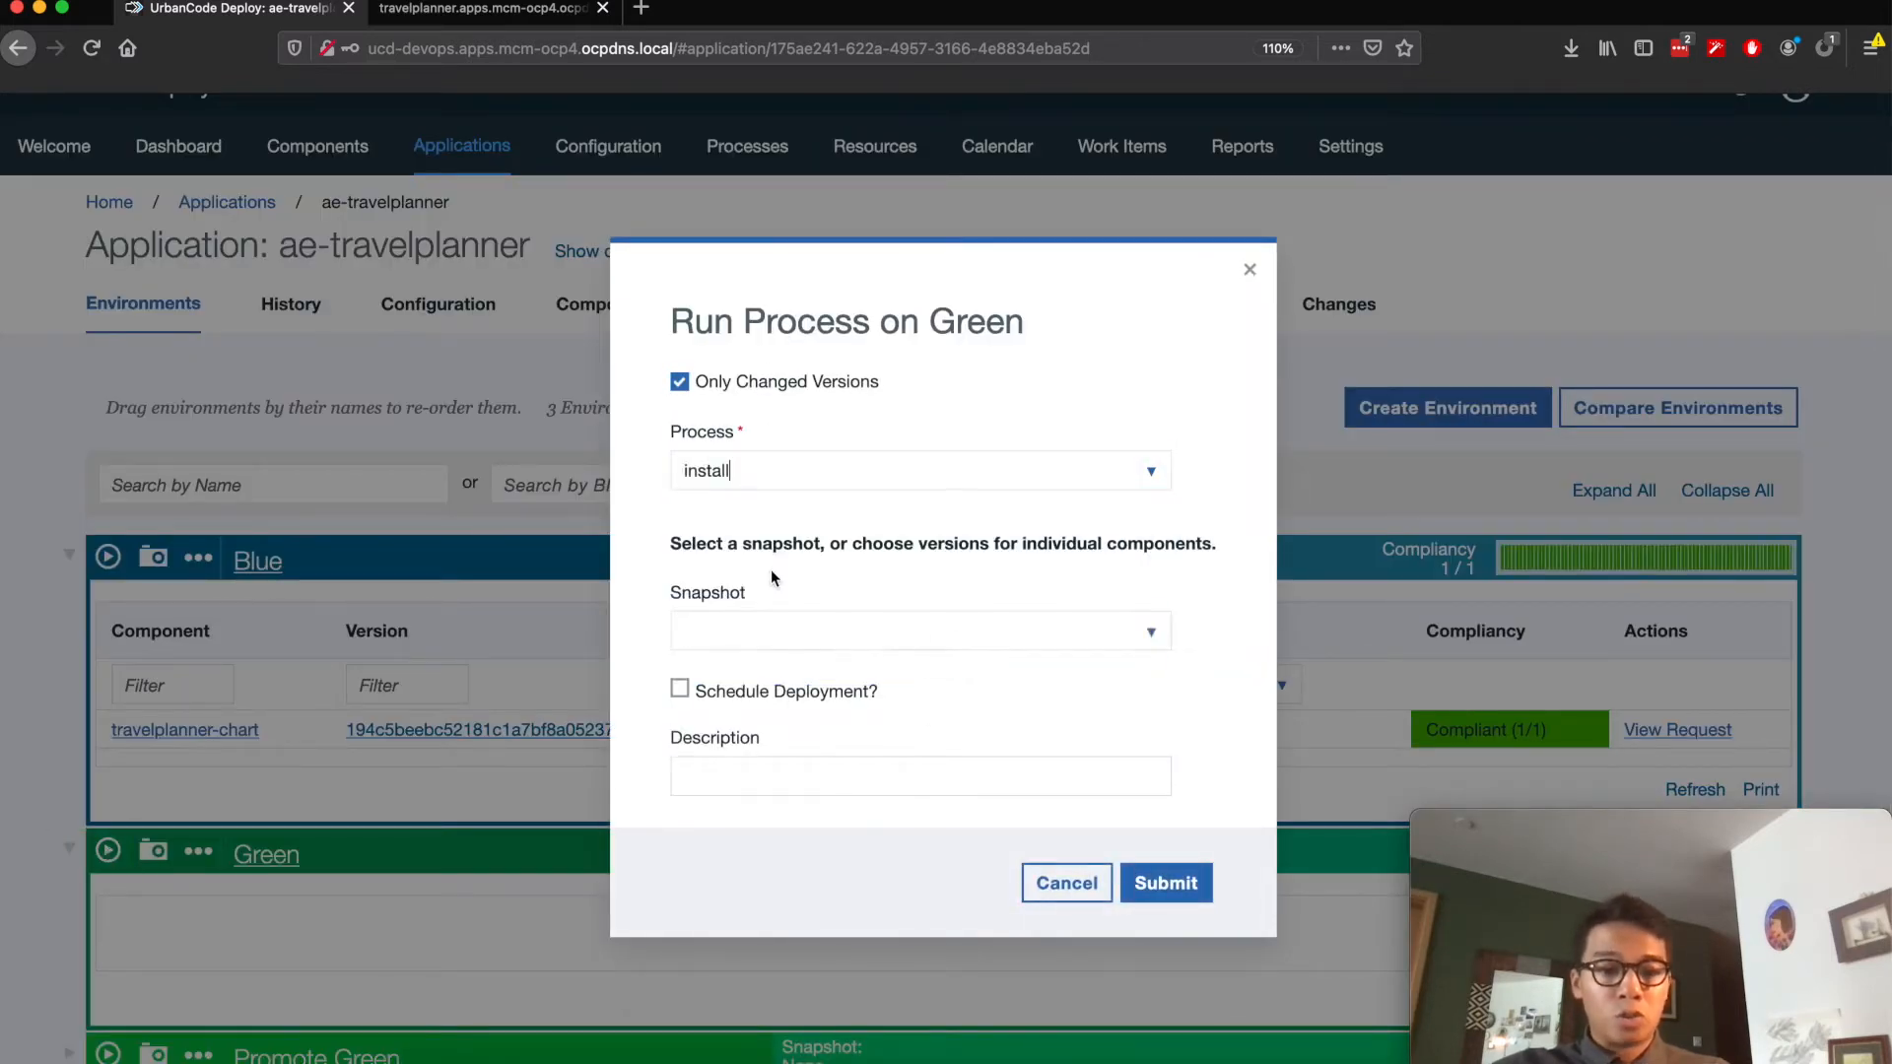
Select the latest travelplanner-chart version with the ready-to-promote status for the Green deployment
click(824, 781)
click(434, 401)
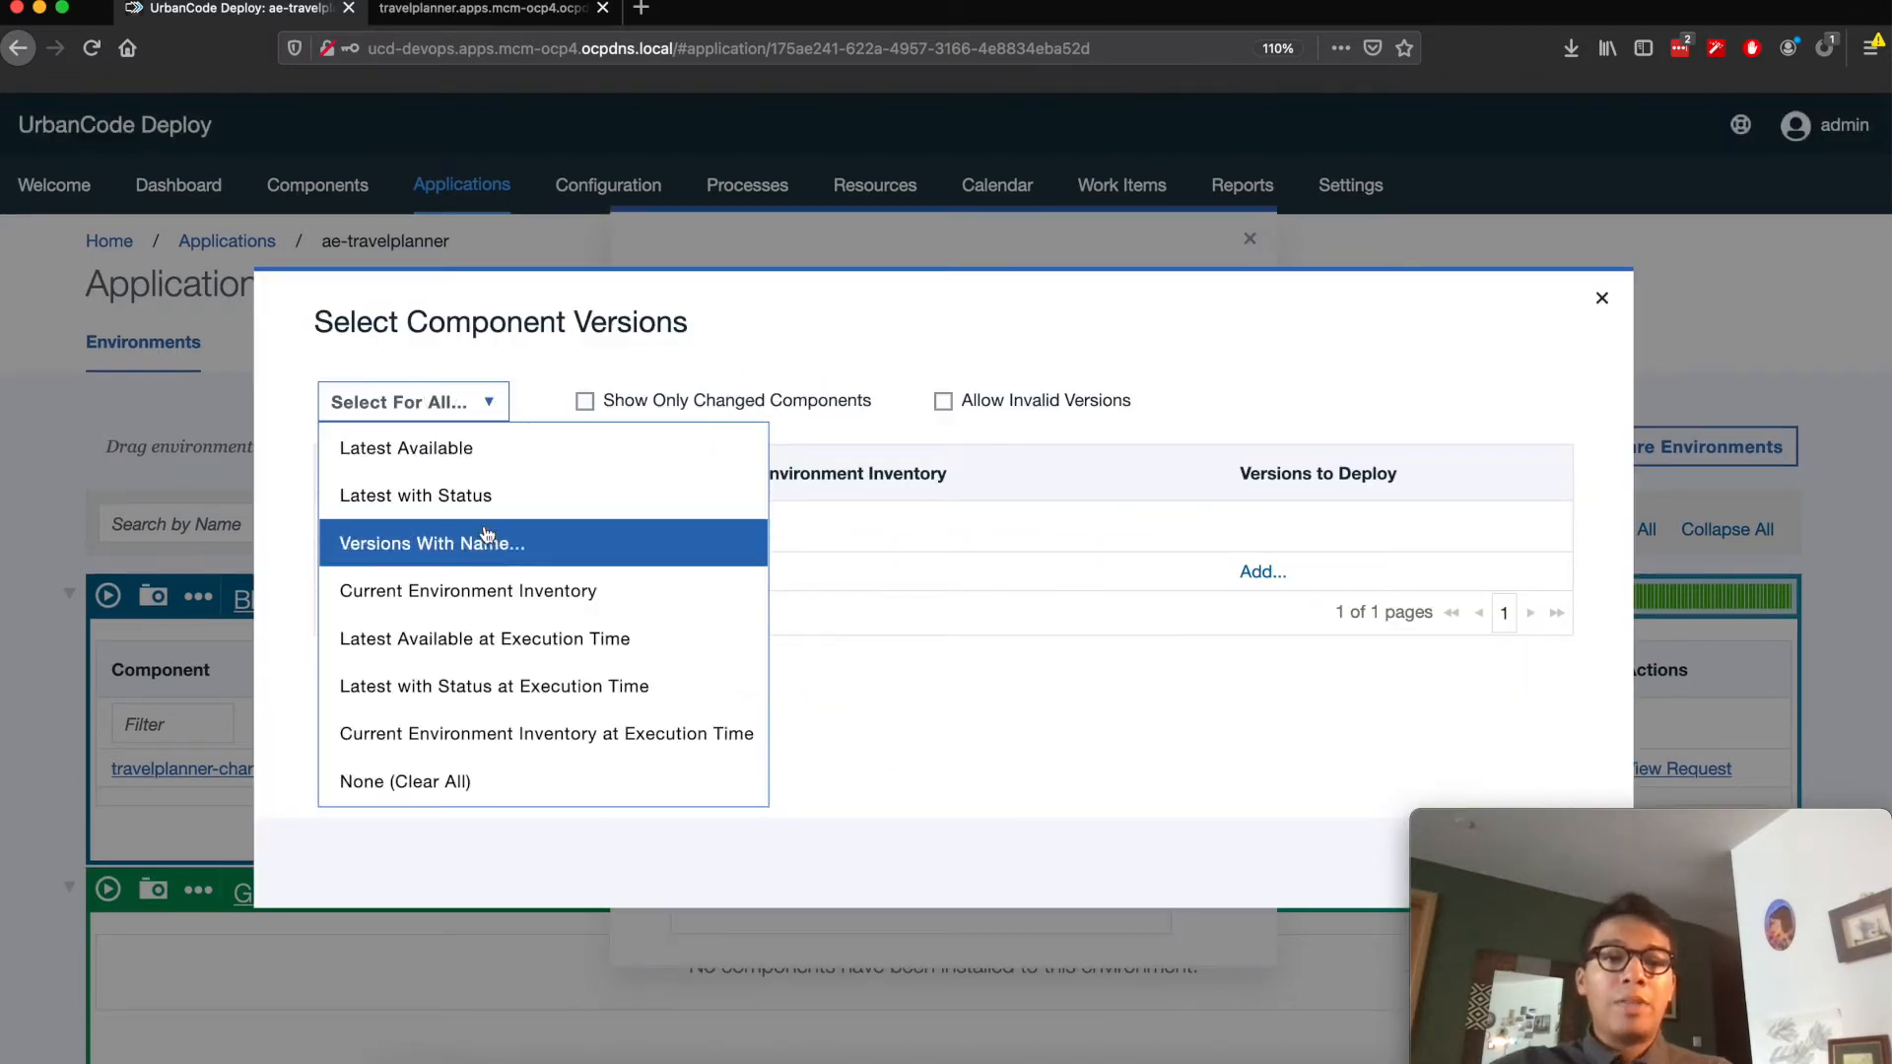
click(486, 494)
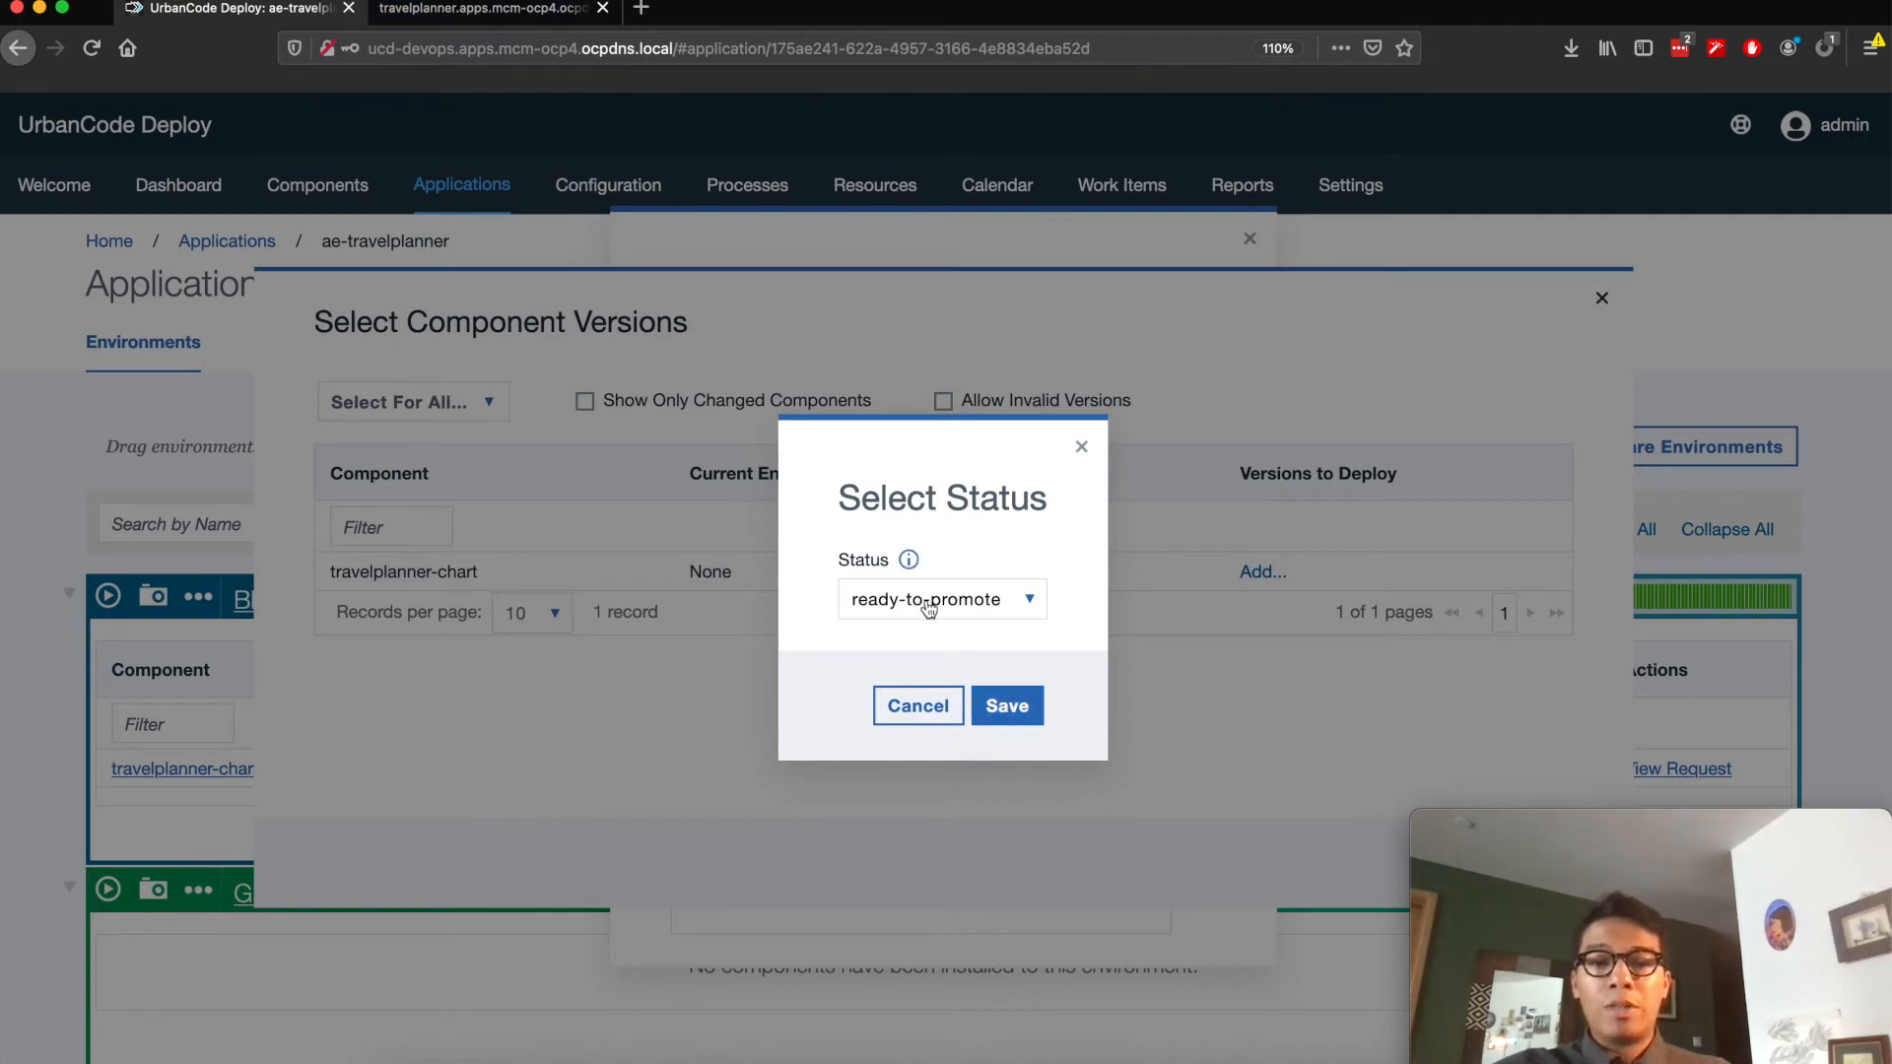
click(1003, 705)
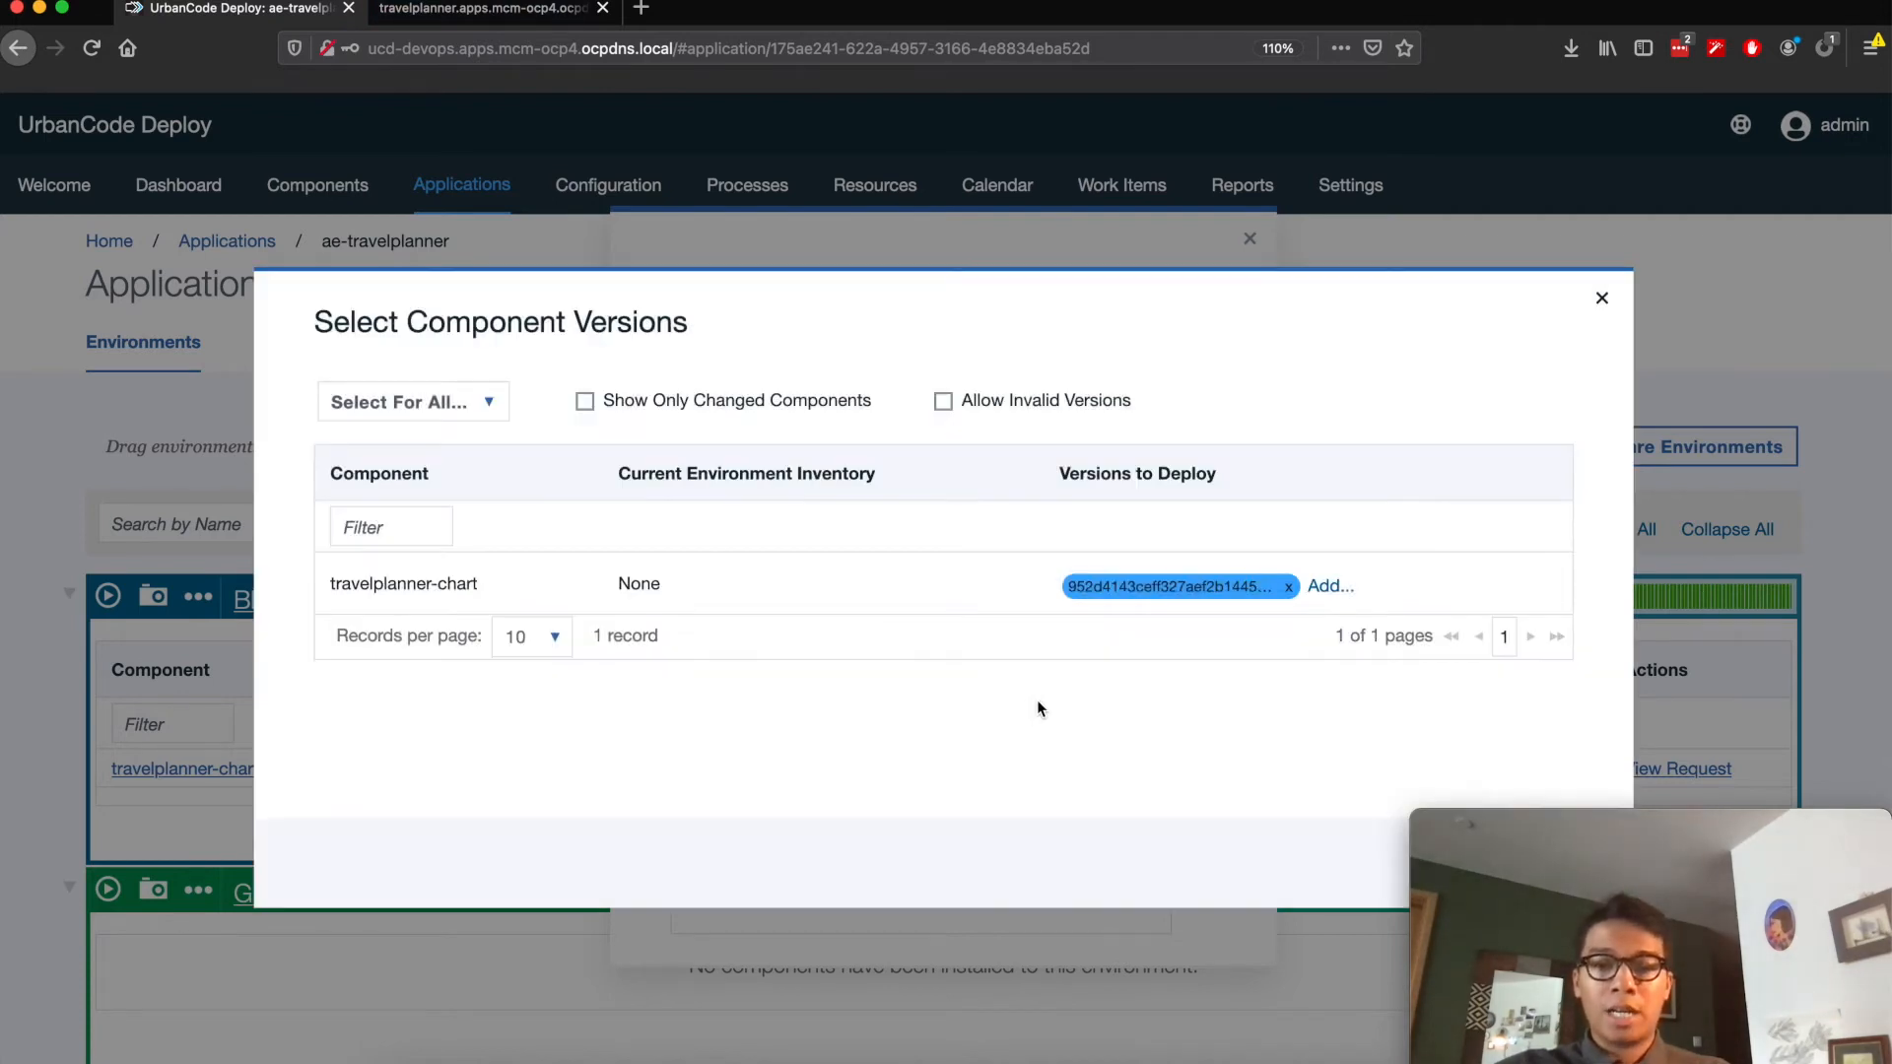
drag(1580, 813, 1138, 816)
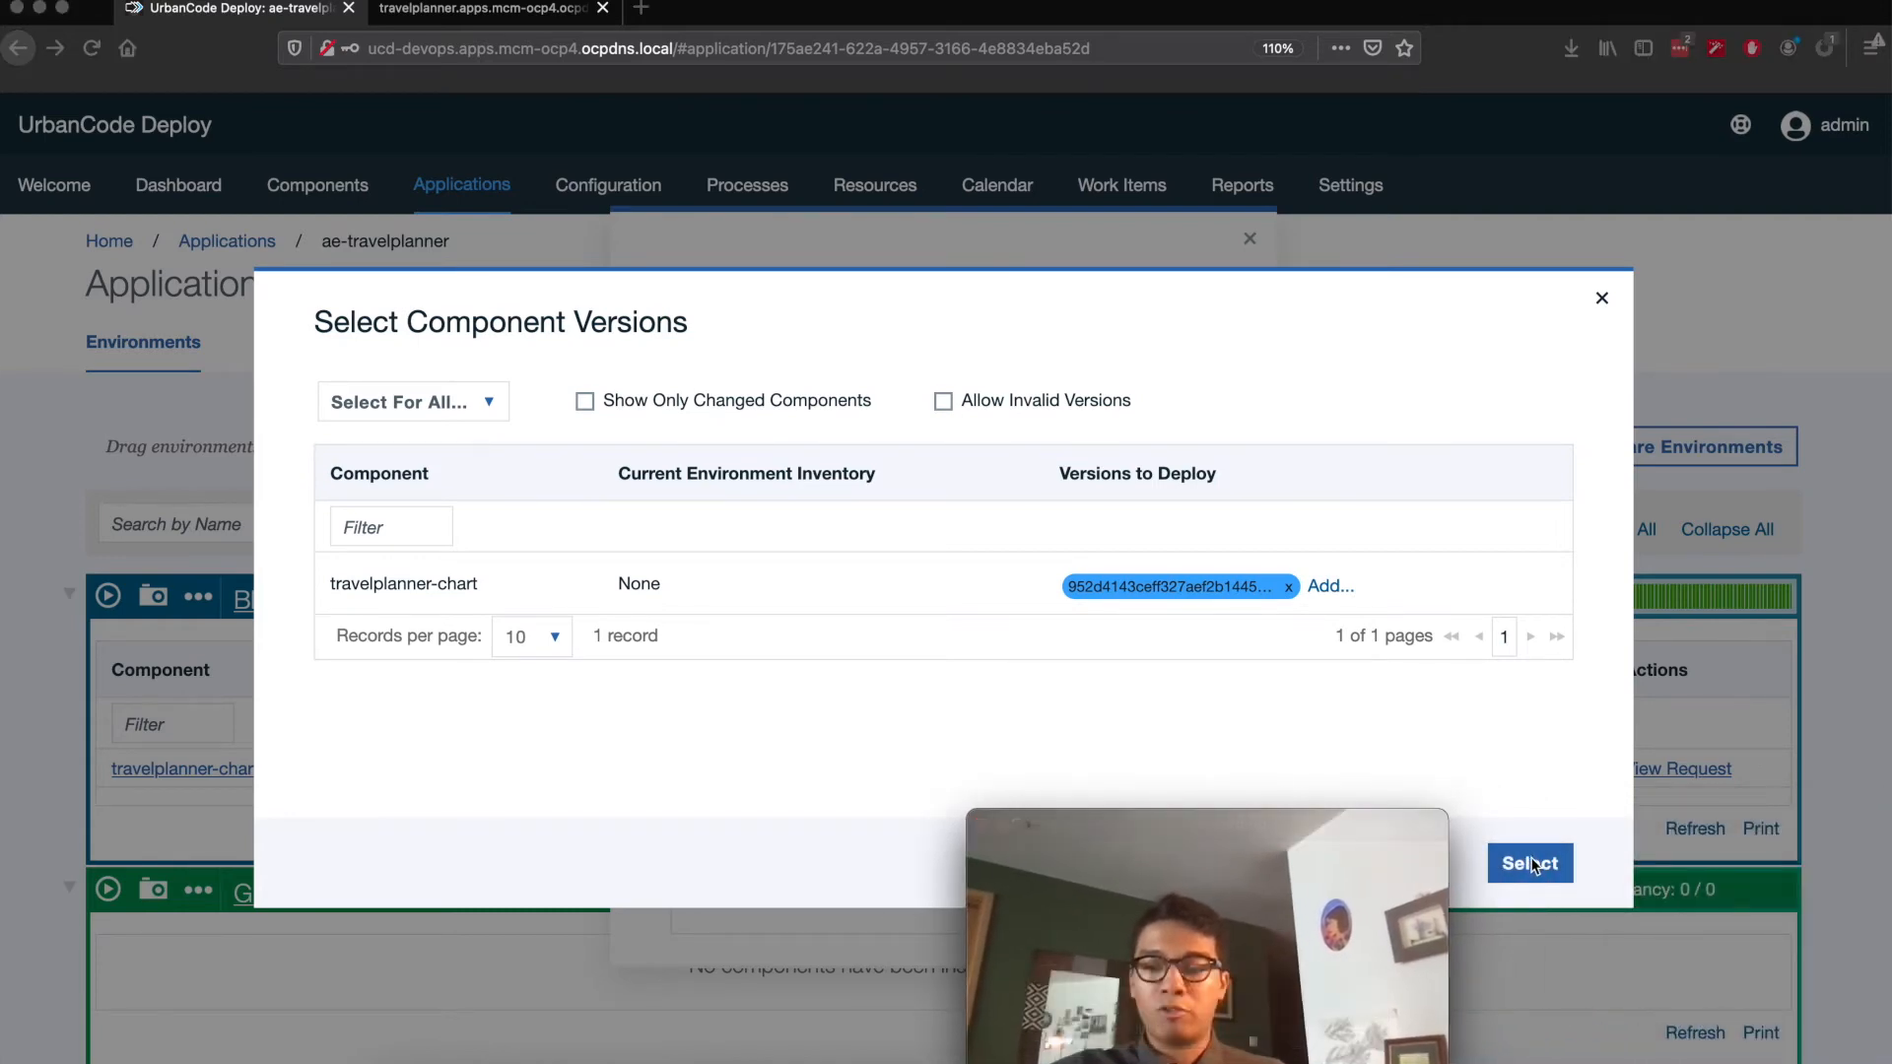
click(1526, 867)
drag(1322, 817, 1757, 824)
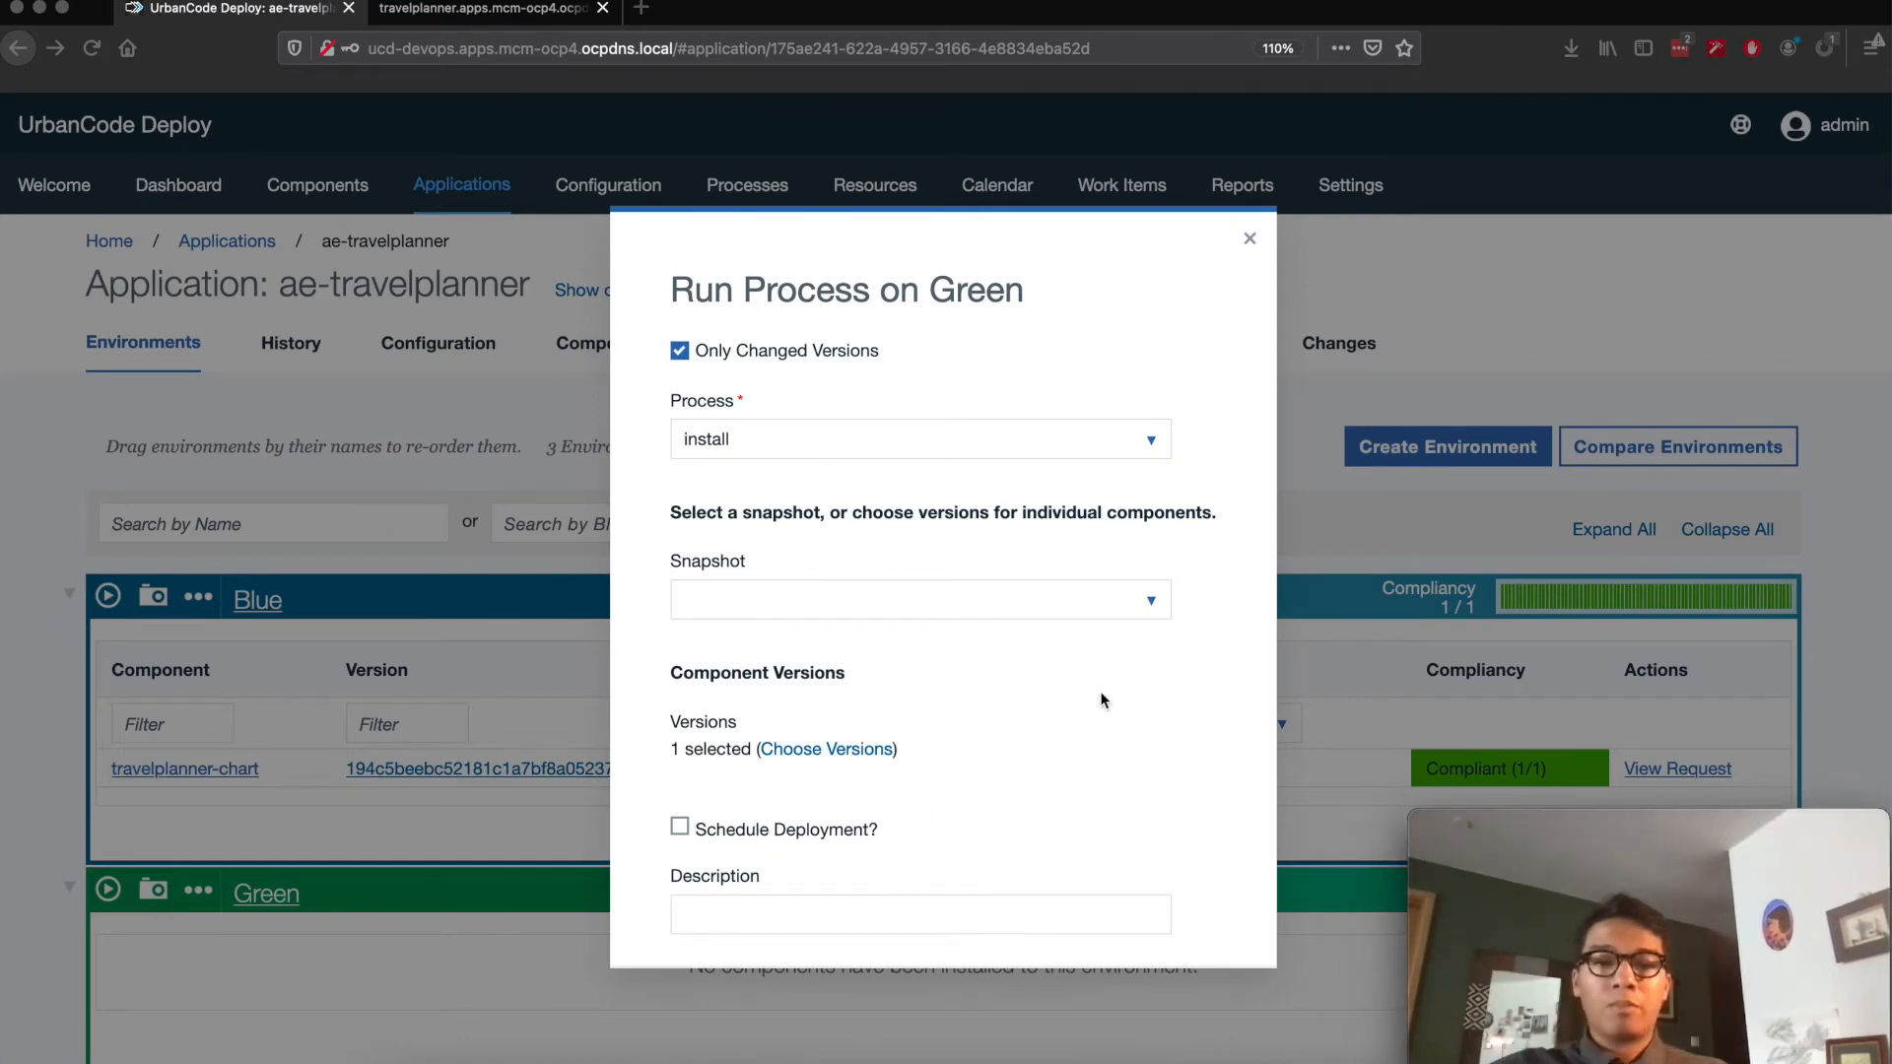
Turn off the Only Changed Versions option and submit the install run on Green
click(690, 353)
scroll(976, 655, down, 3)
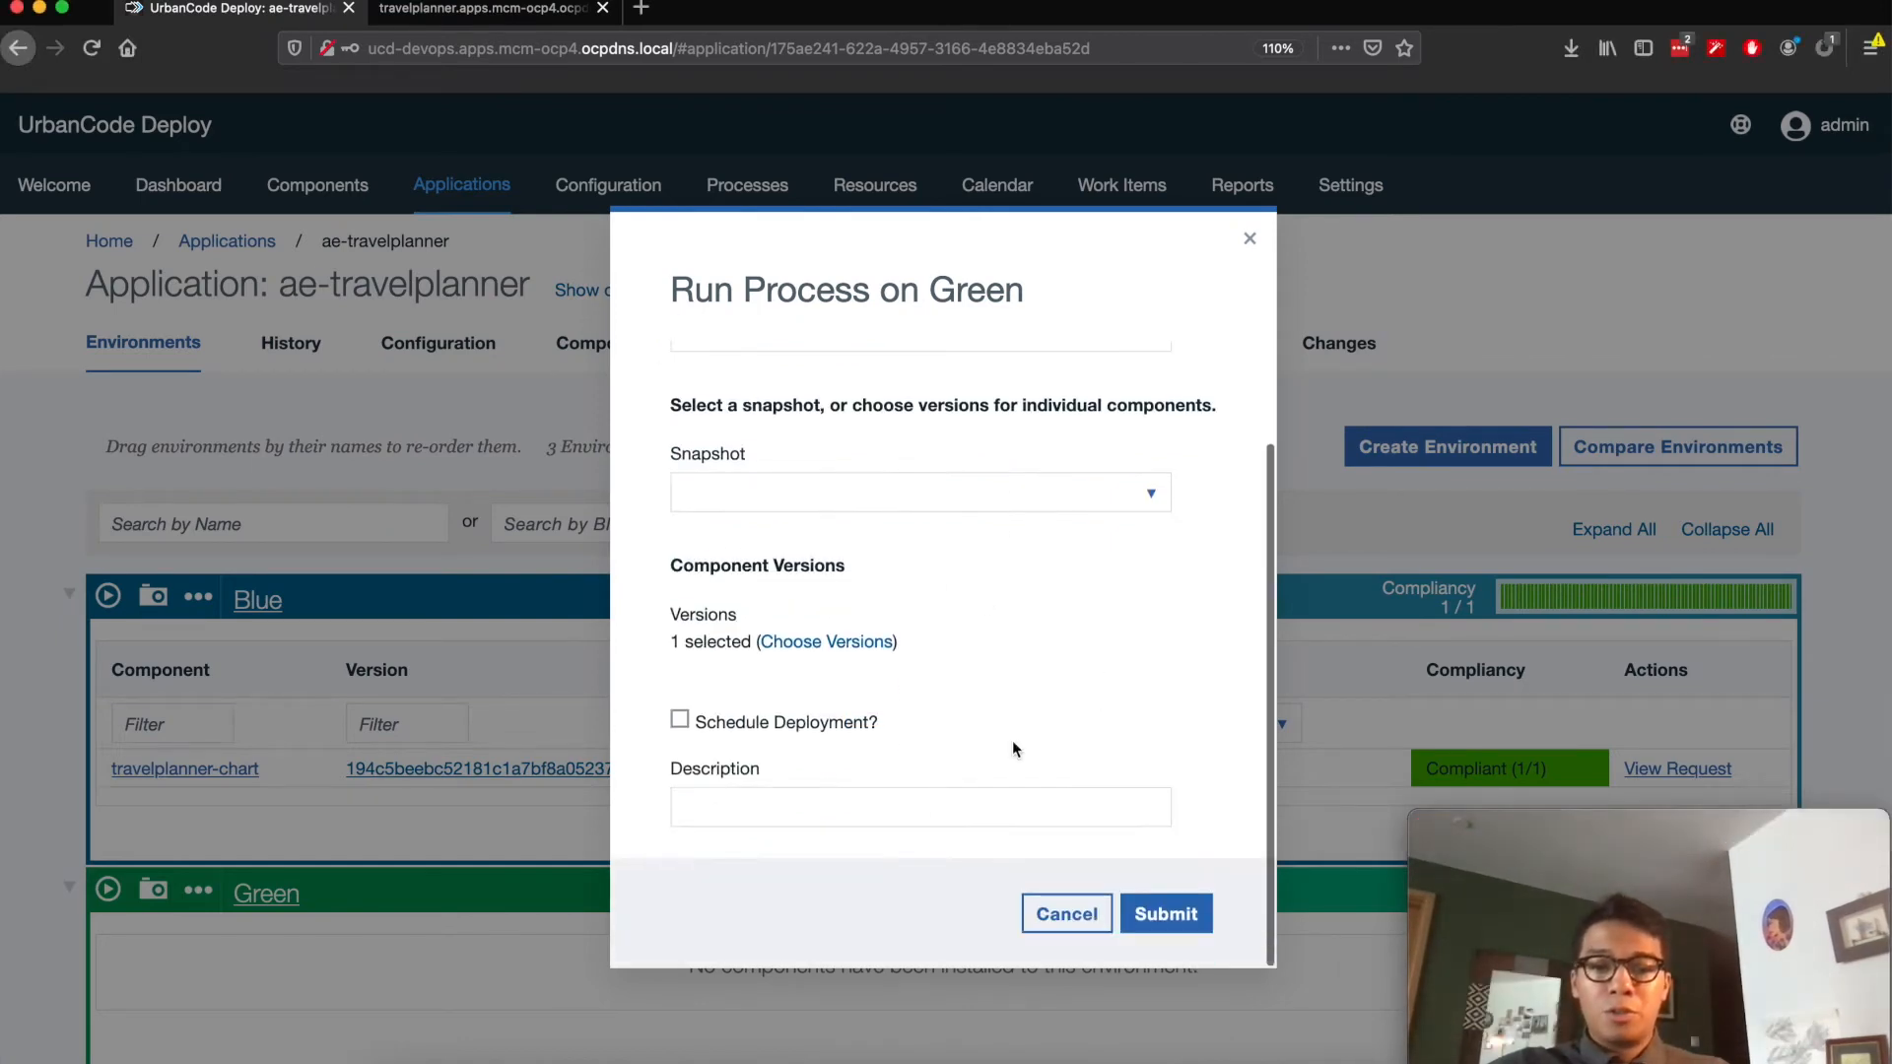
click(1188, 916)
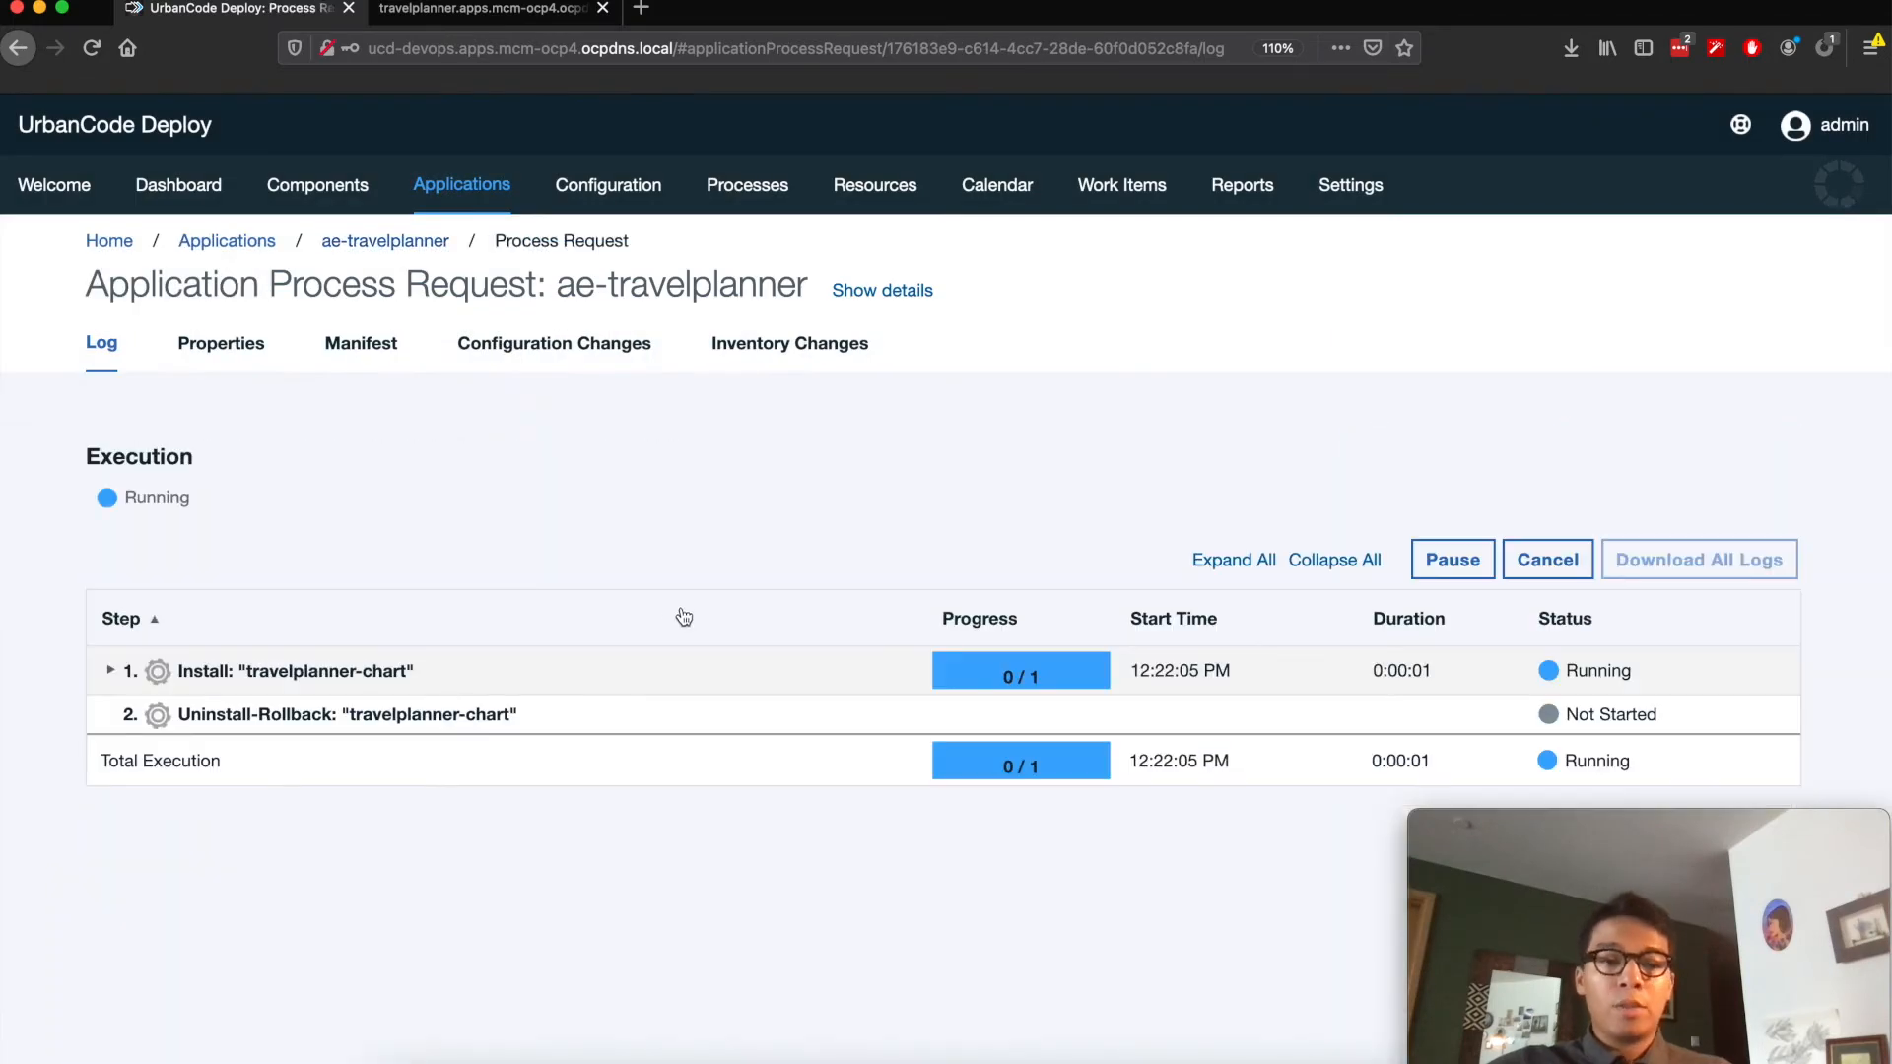
Expand the install-chart entry in the execution log and examine the progress of its individual steps
click(1214, 561)
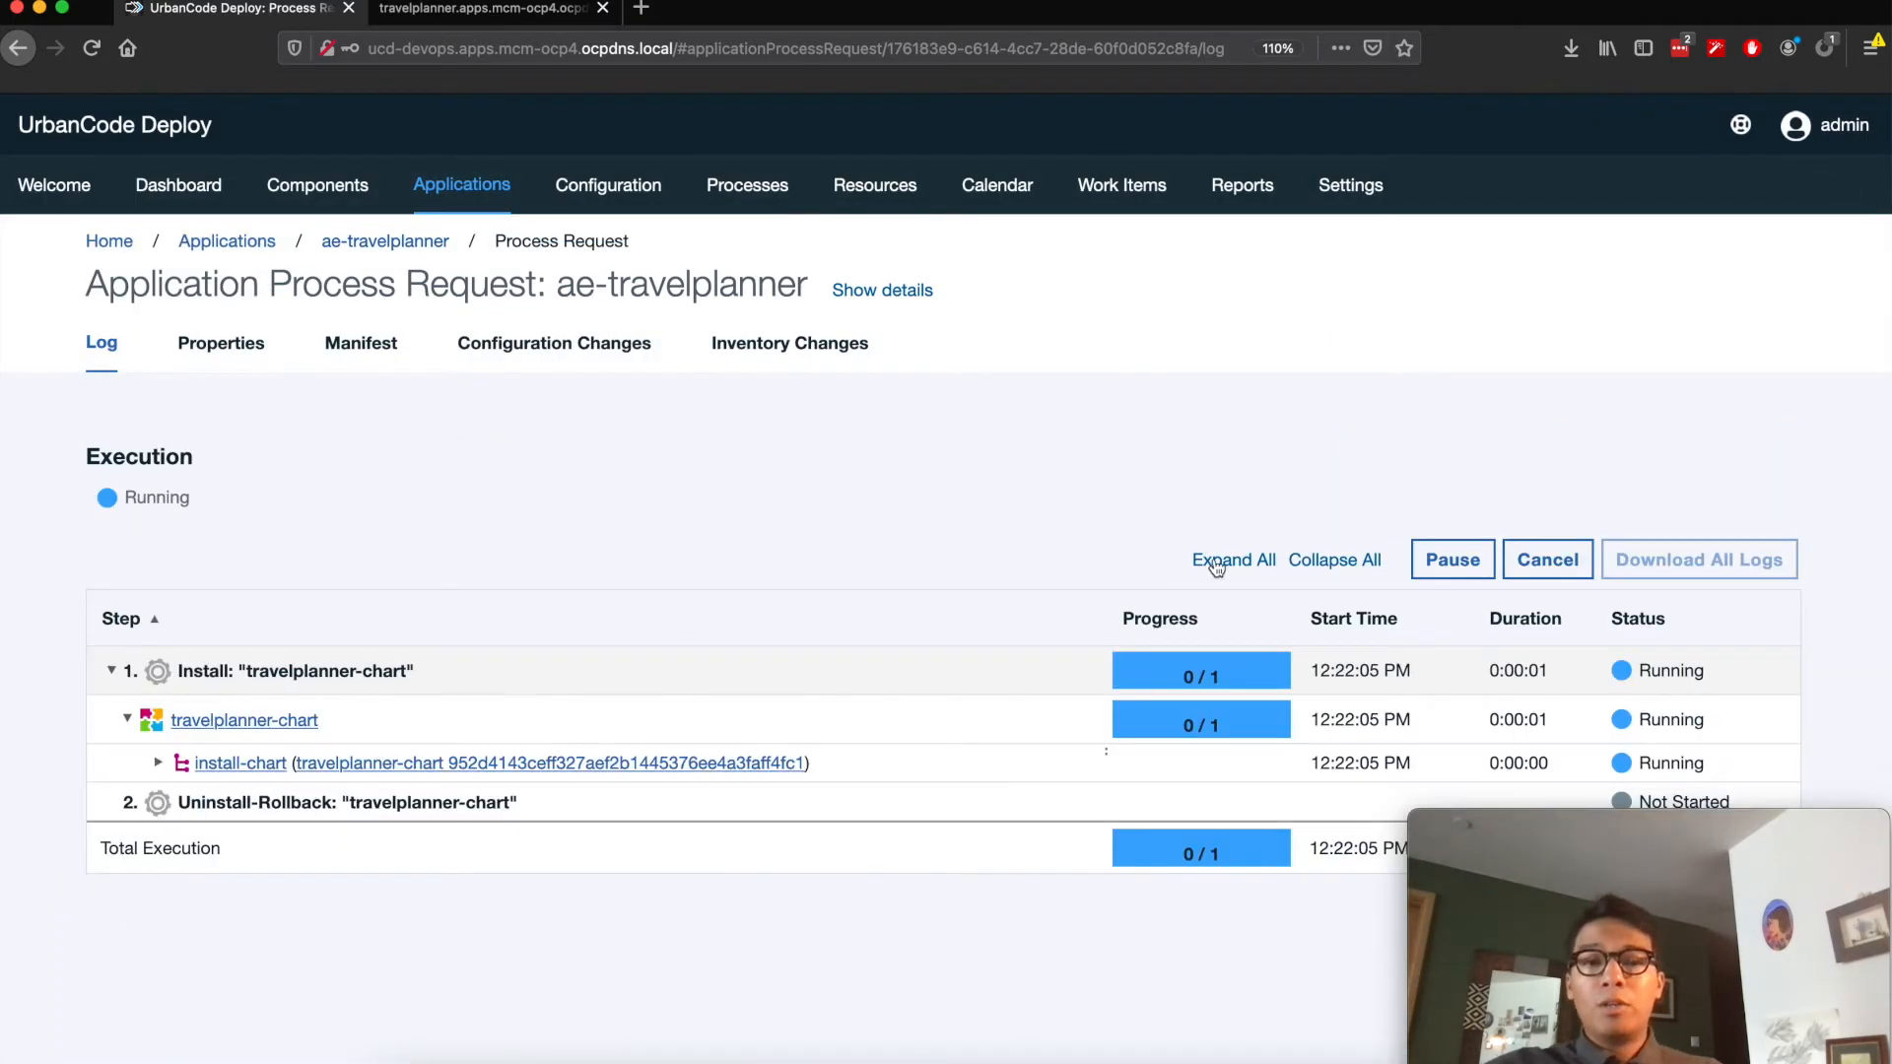
click(158, 762)
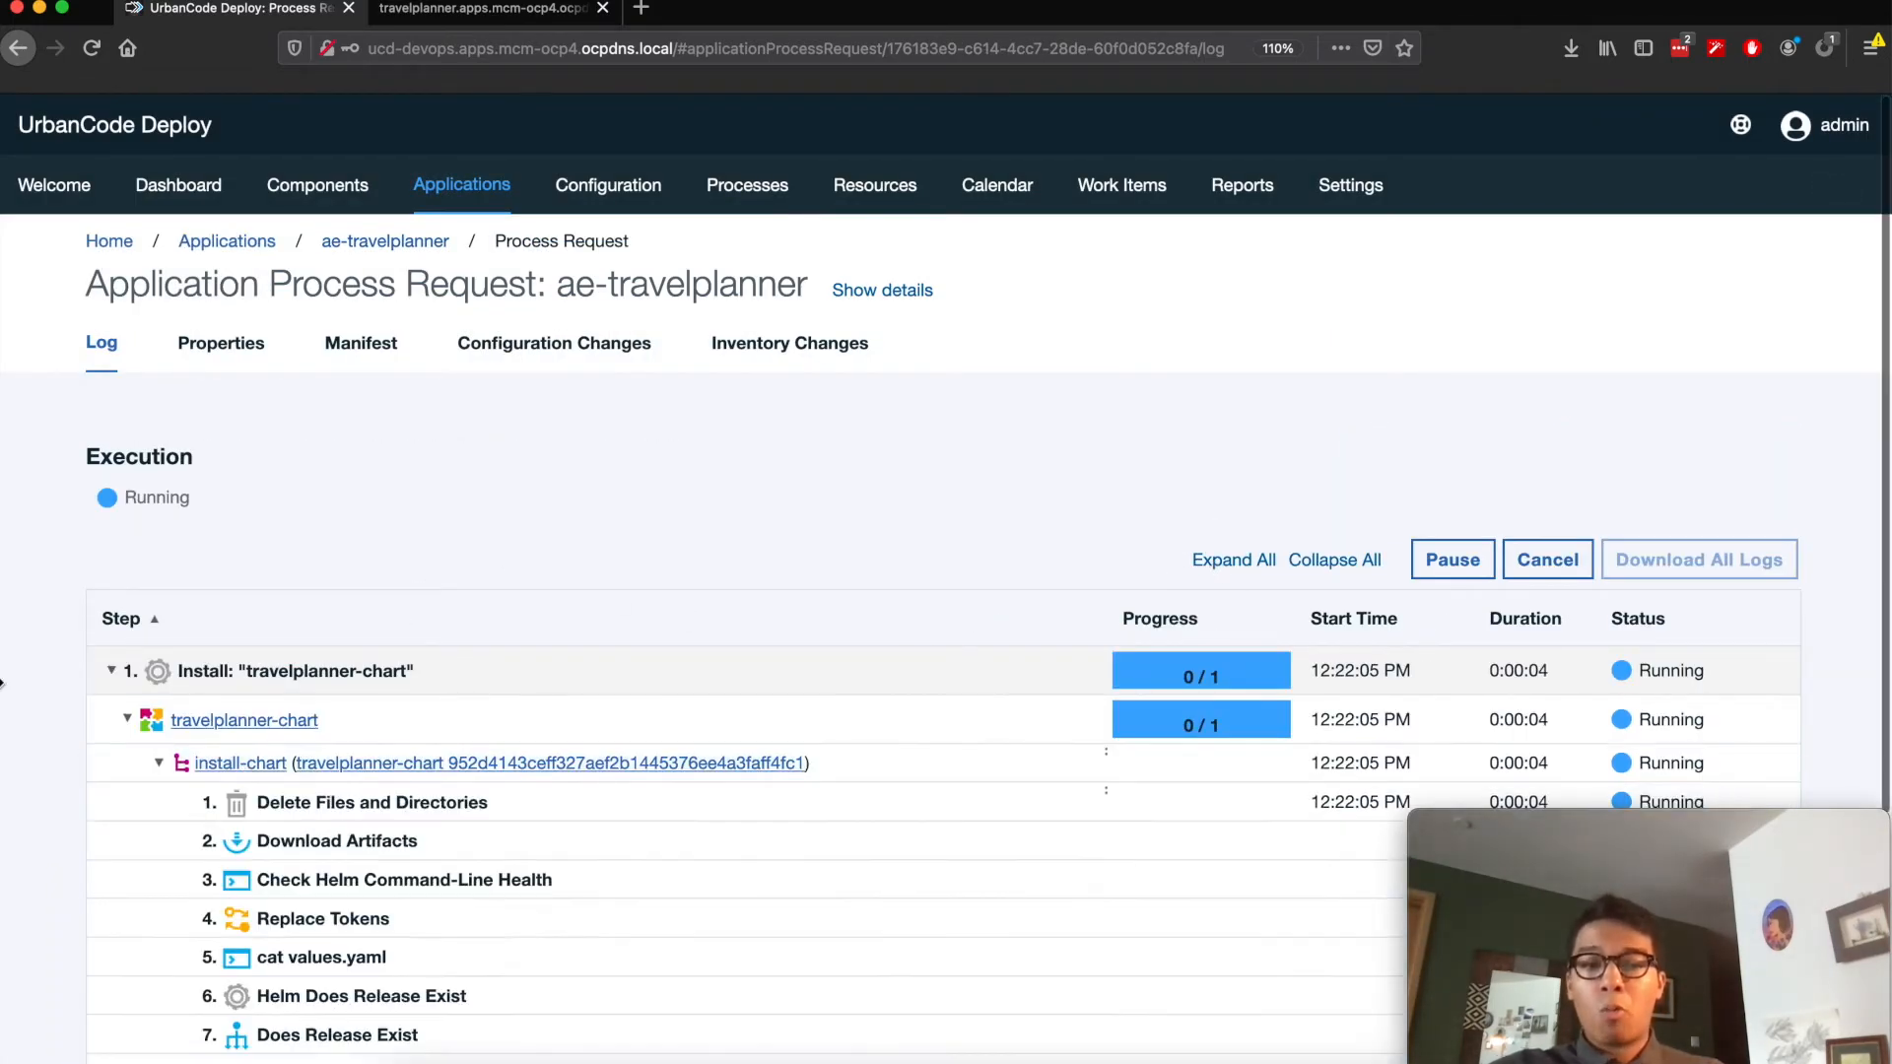
scroll(25, 683, down, 2)
scroll(24, 683, down, 1)
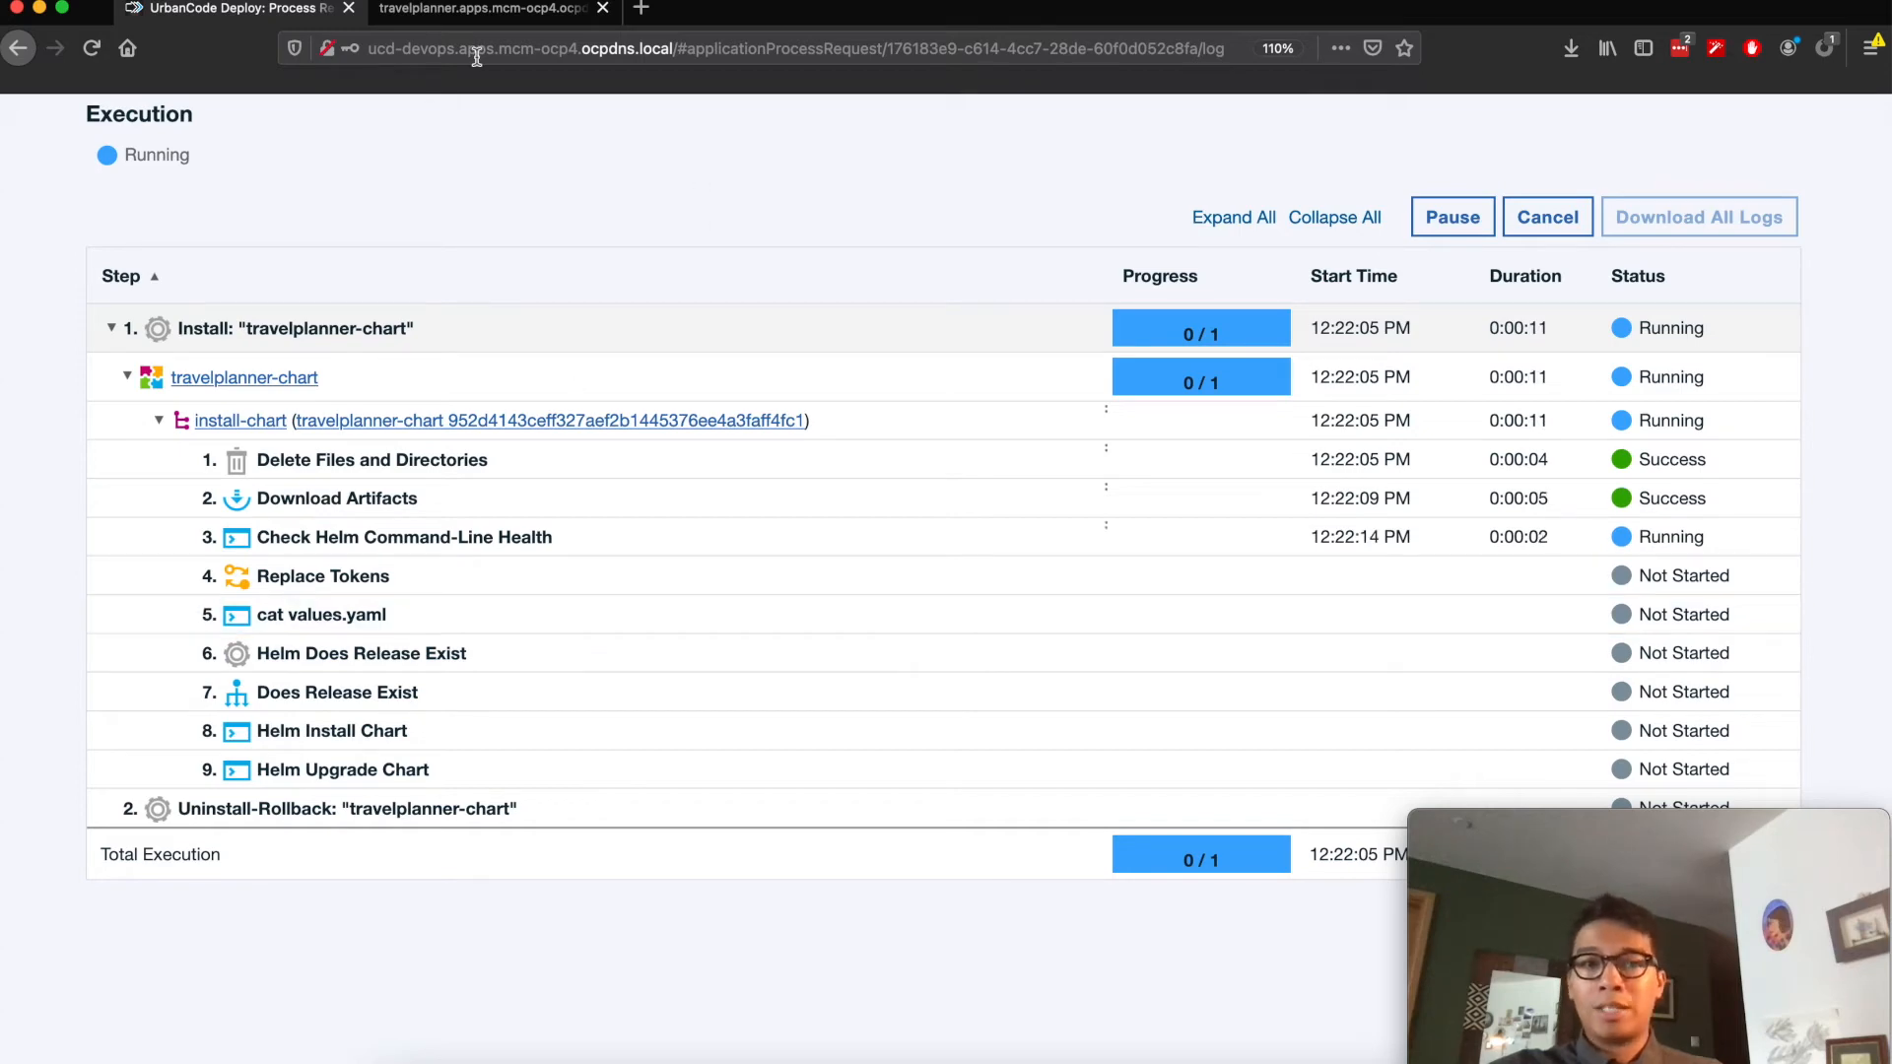
Check the live travelplanner page while the Green install runs, reloading it to see which version and slot it serves
click(483, 10)
triple_click(500, 146)
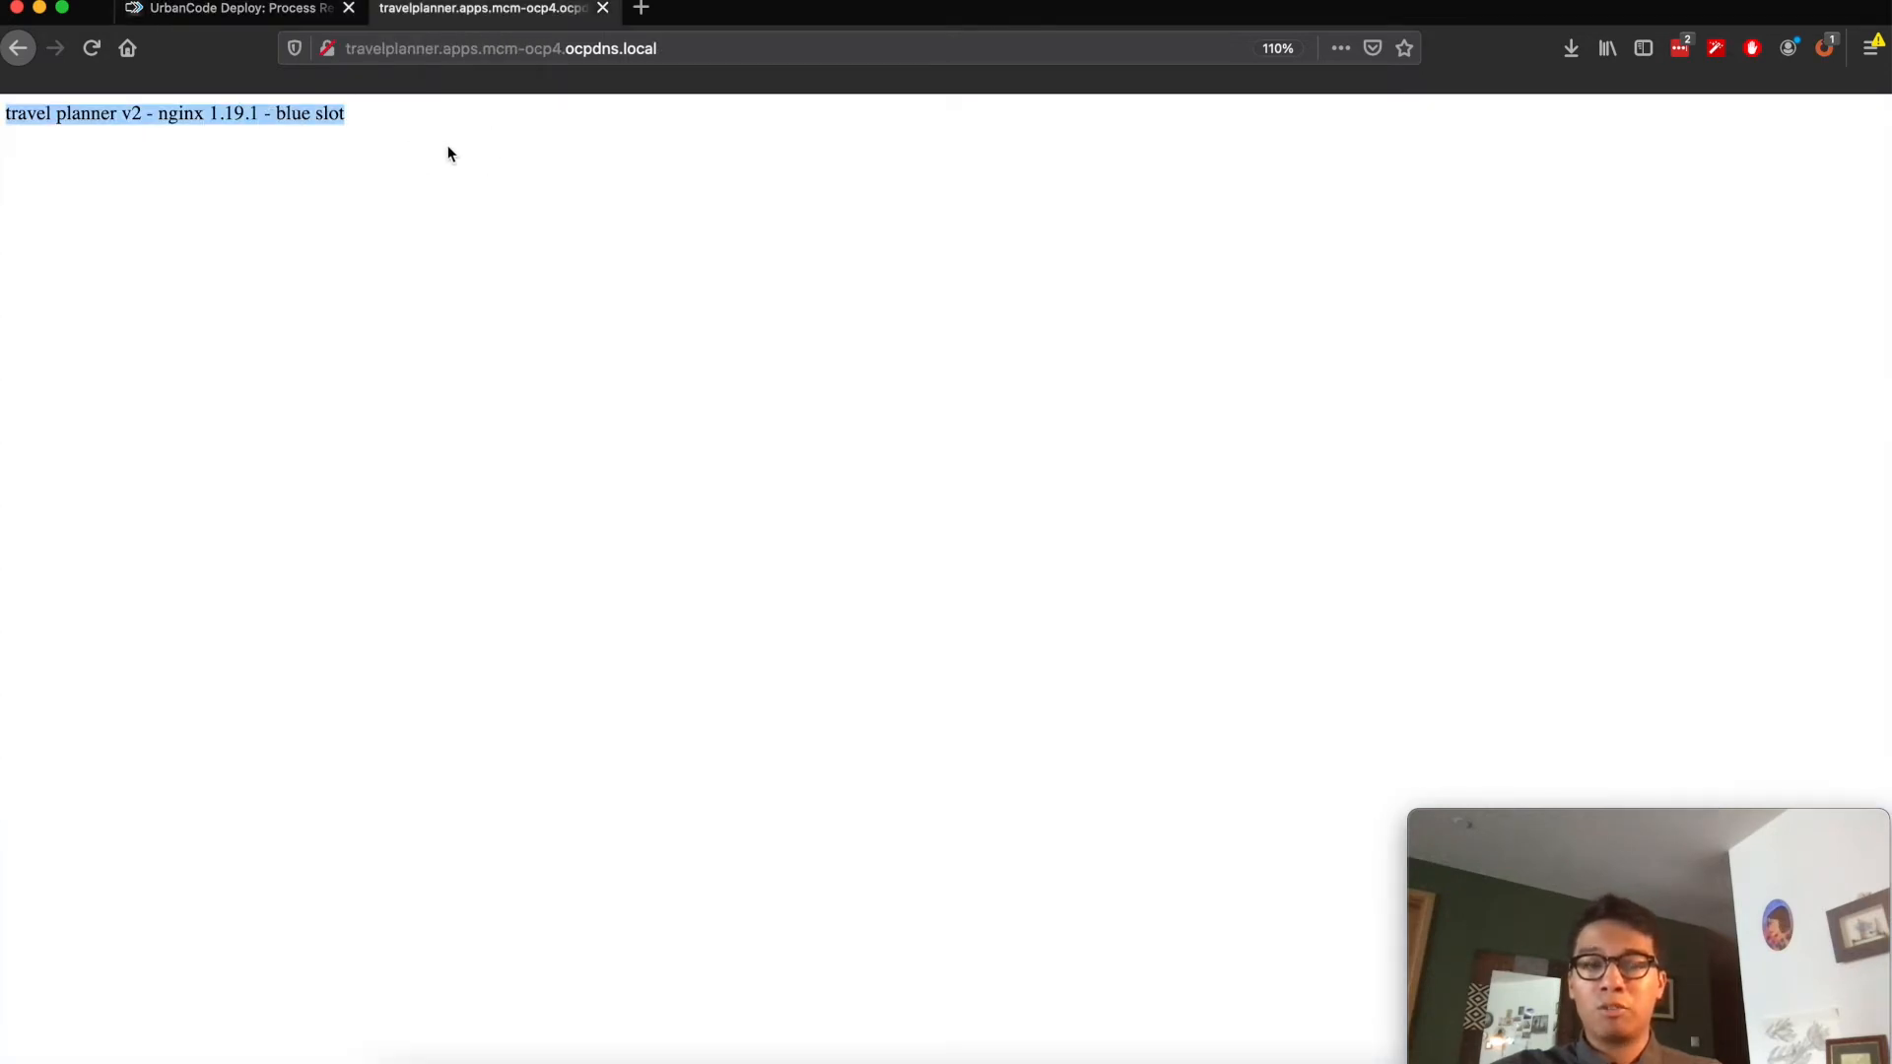
click(236, 9)
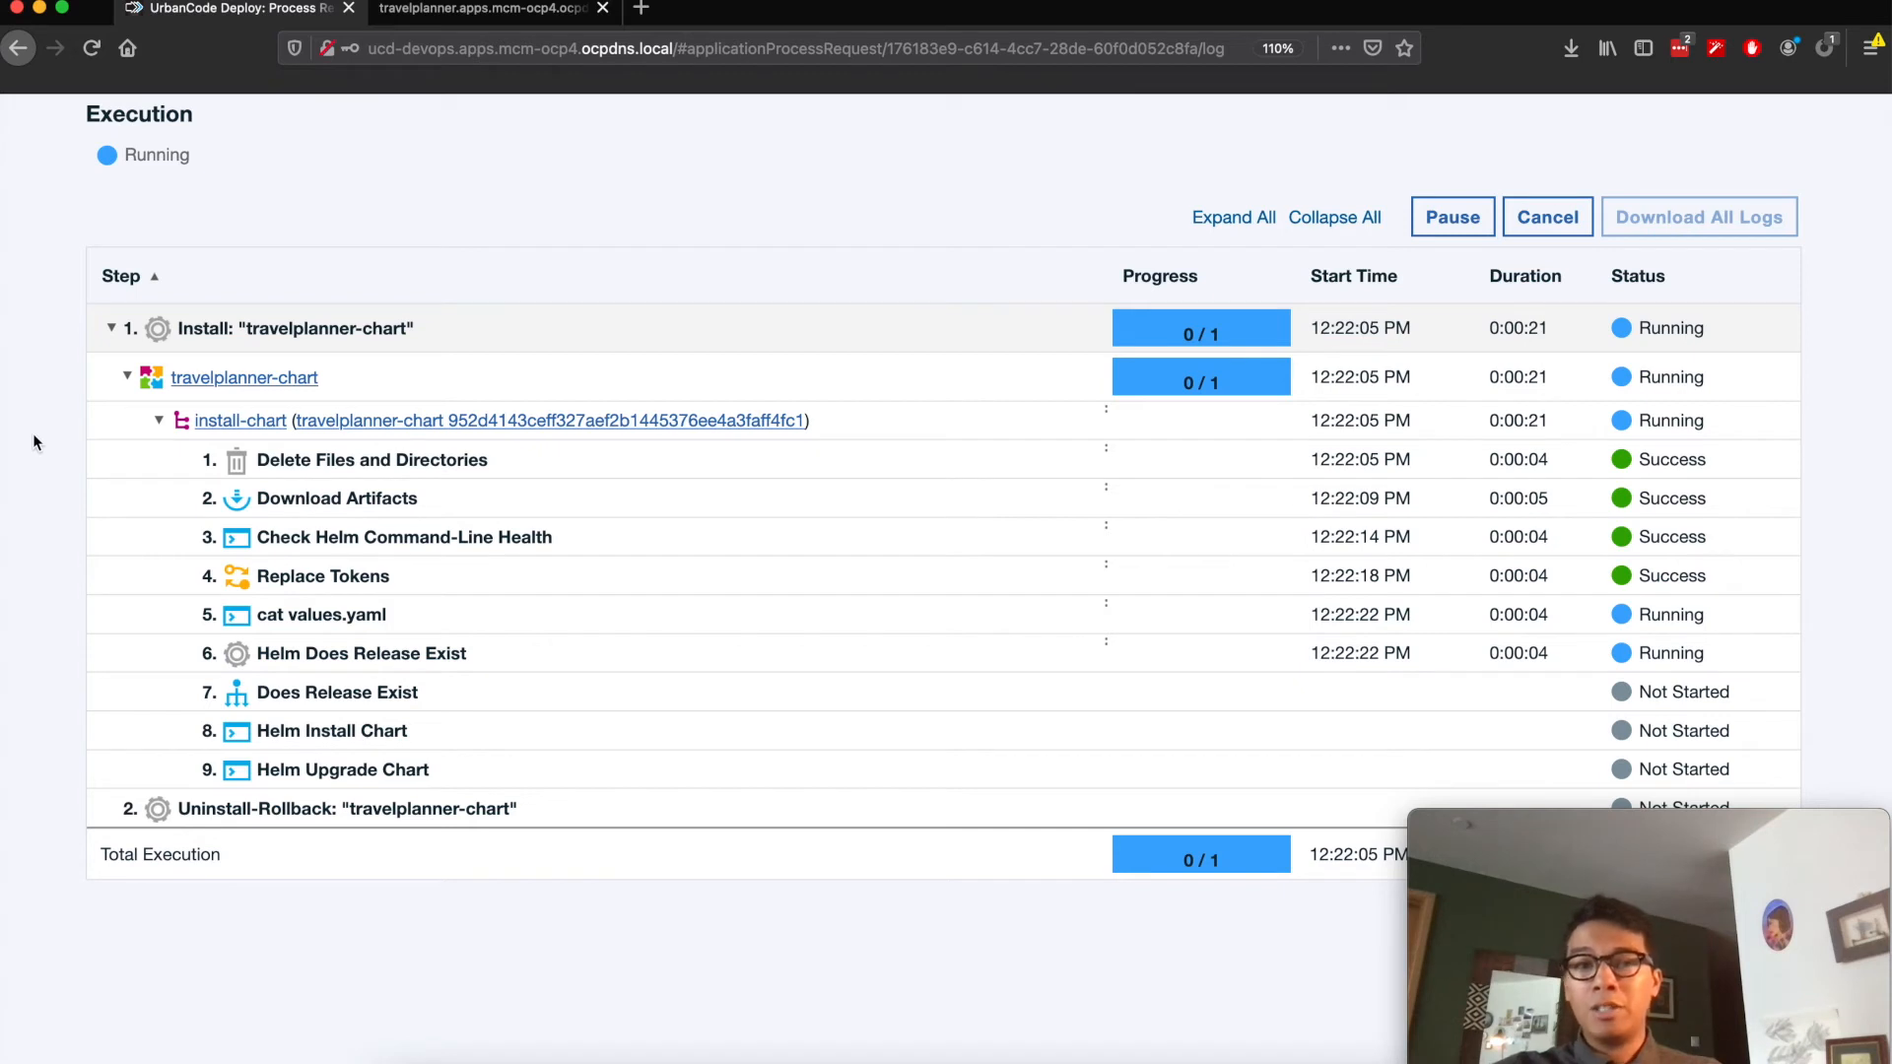
click(459, 12)
click(422, 134)
triple_click(422, 134)
key(super+r)
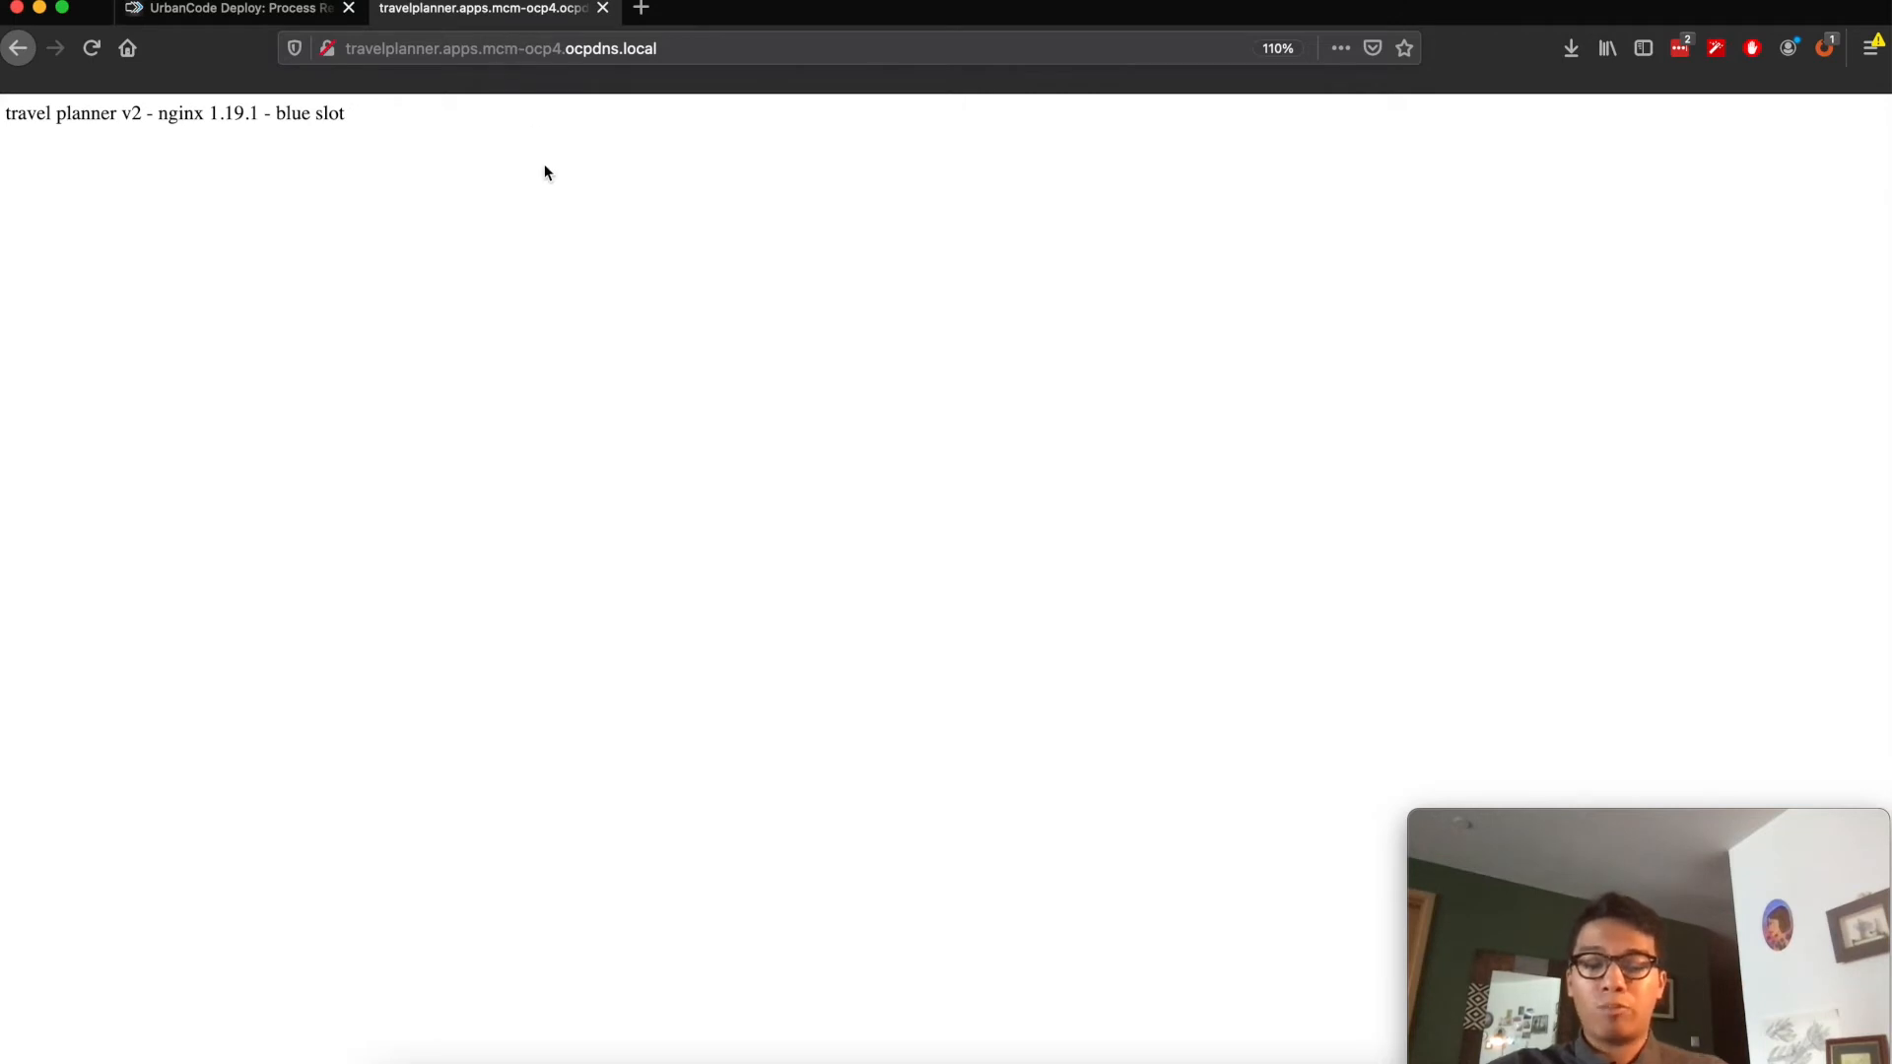
Open beta-travelplanner.apps.mcm-ocp4.ocpdns.local in a new browser tab to check the beta endpoint
key(super+t)
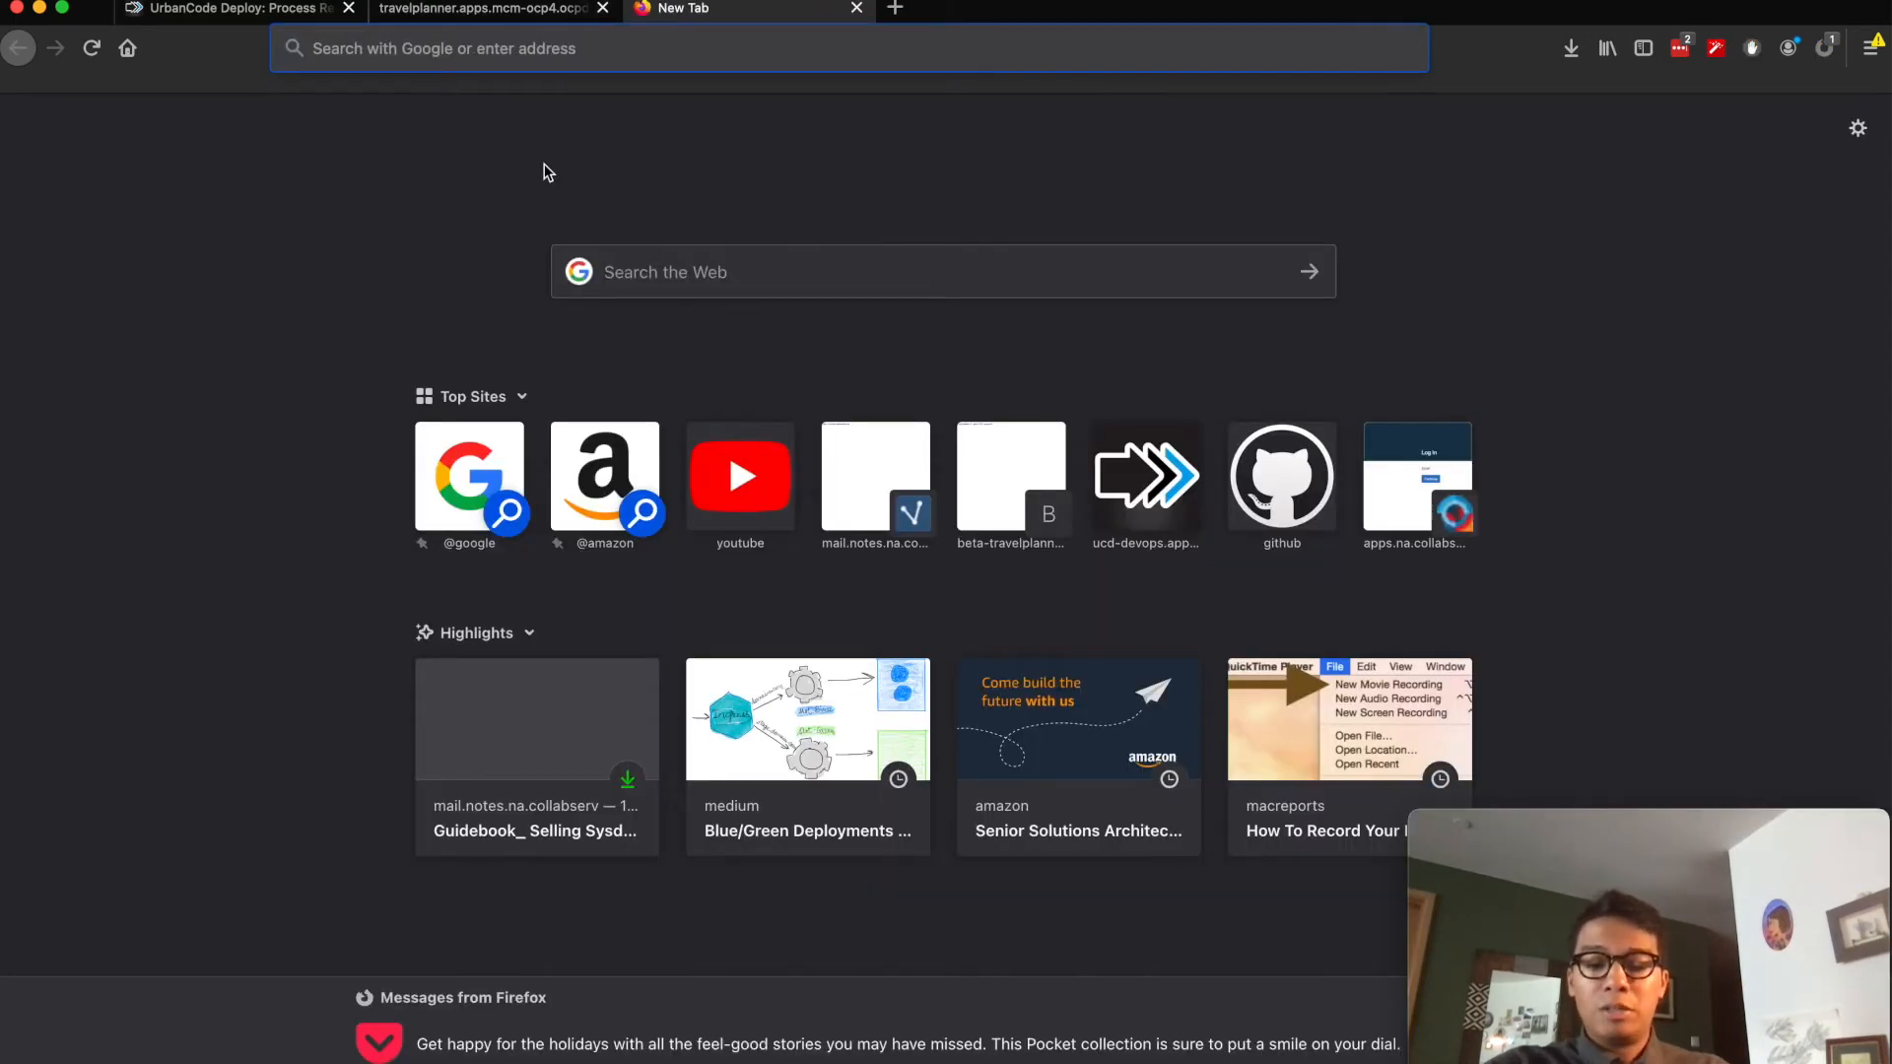
text(beta-travelplanner.apps.mcm-ocp4.ocpdns.local)
key(Return)
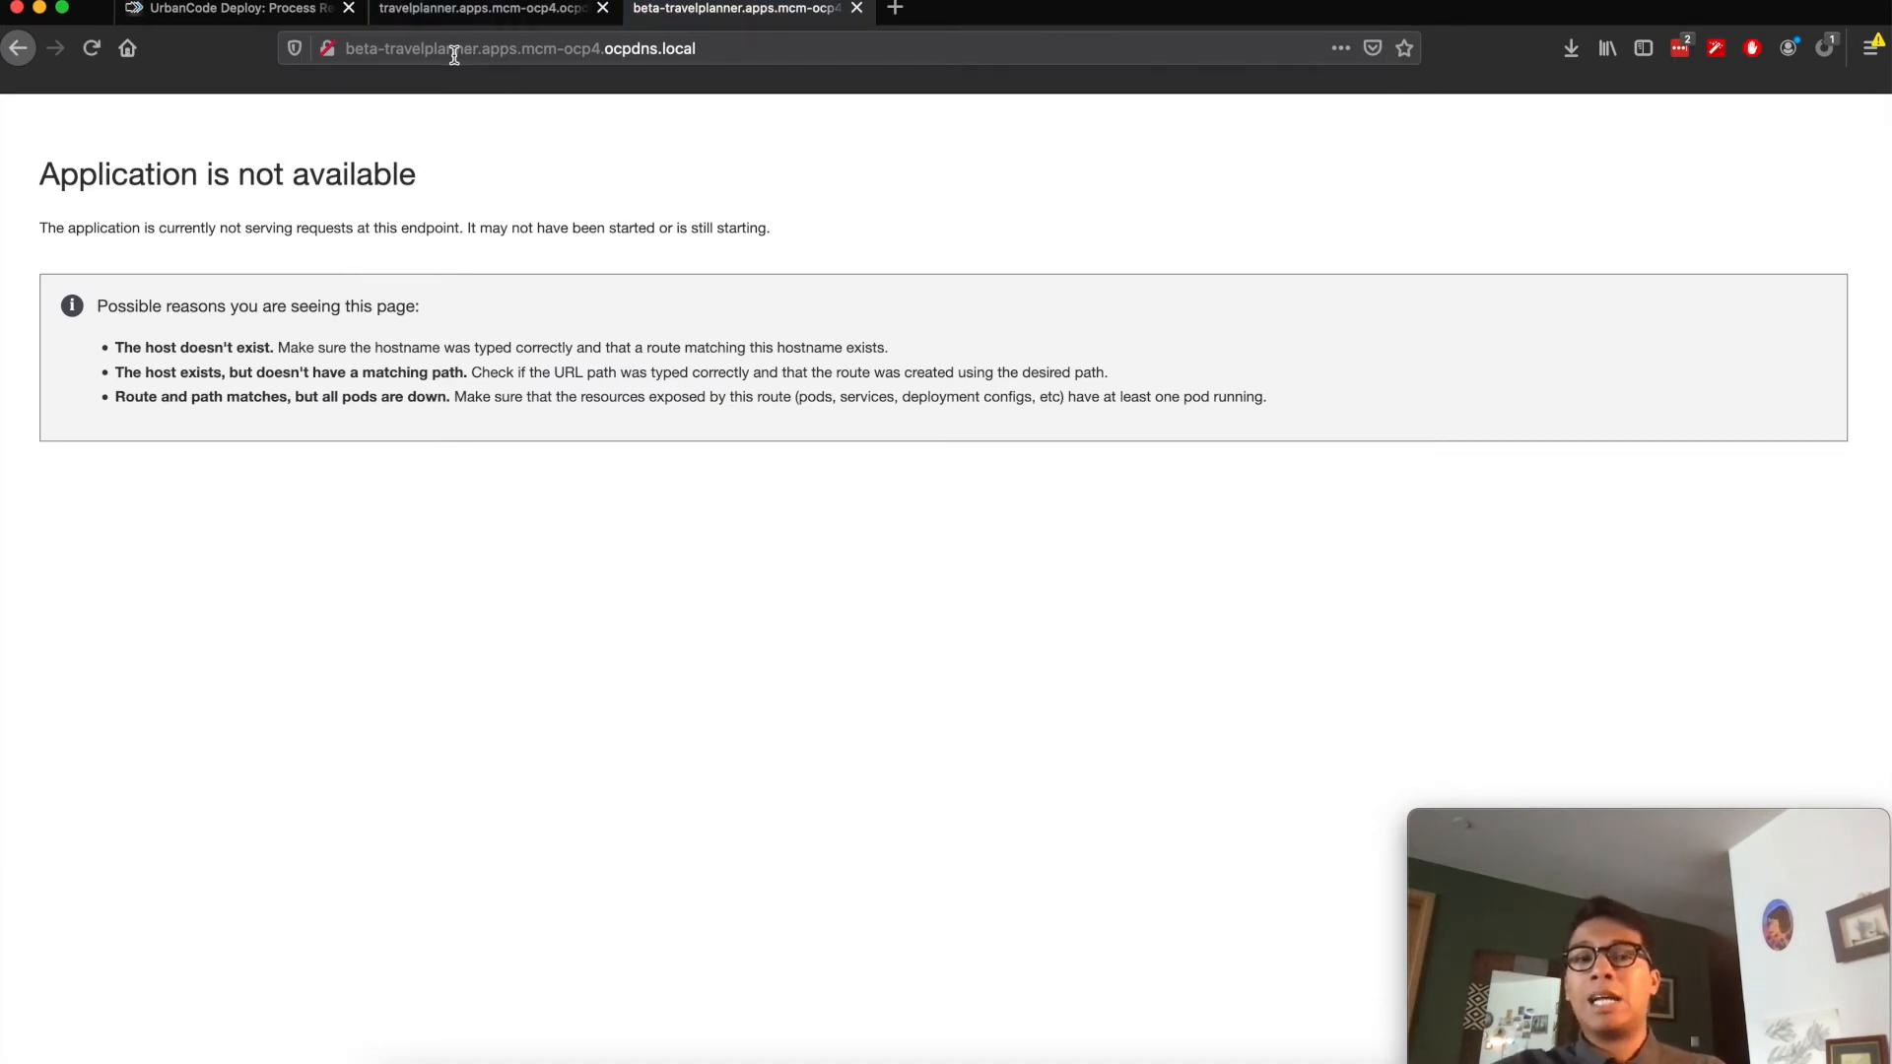
Return to the Green install run and examine the Helm Upgrade Chart output log for resource changes and deployment readiness
click(309, 14)
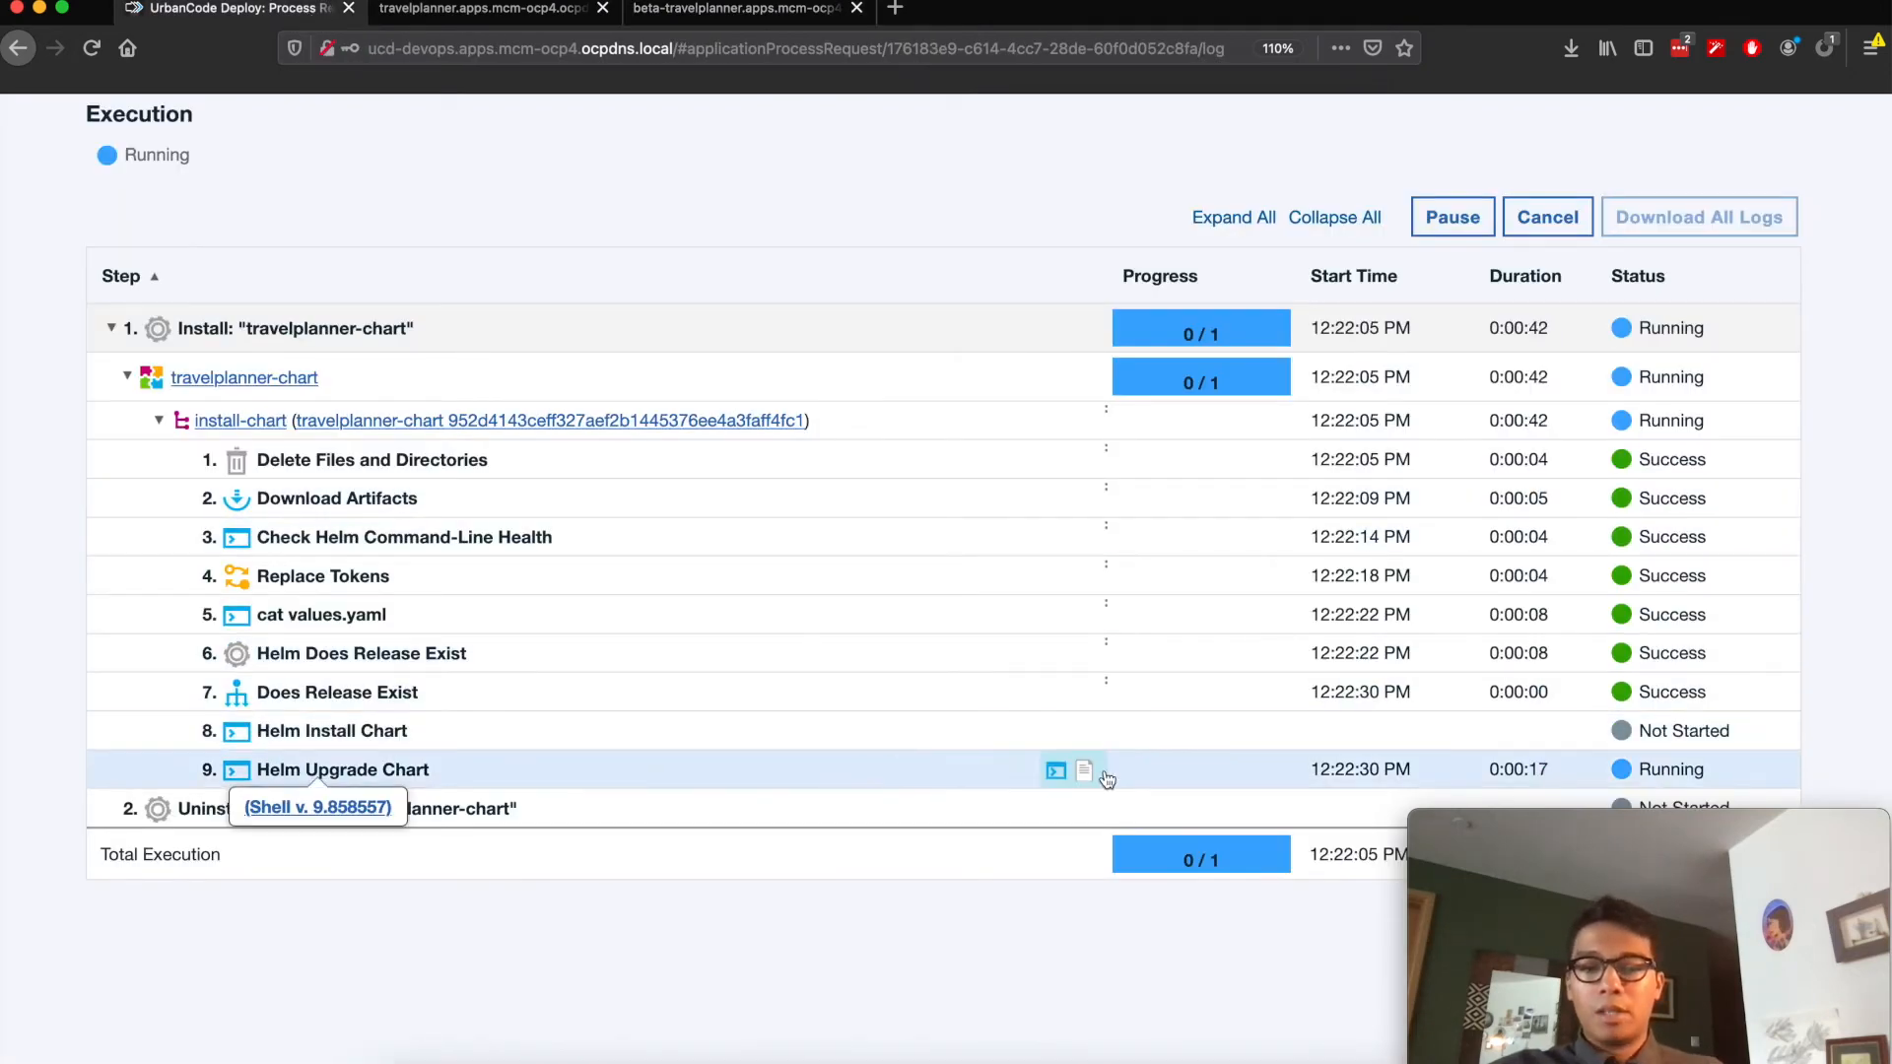
click(1056, 771)
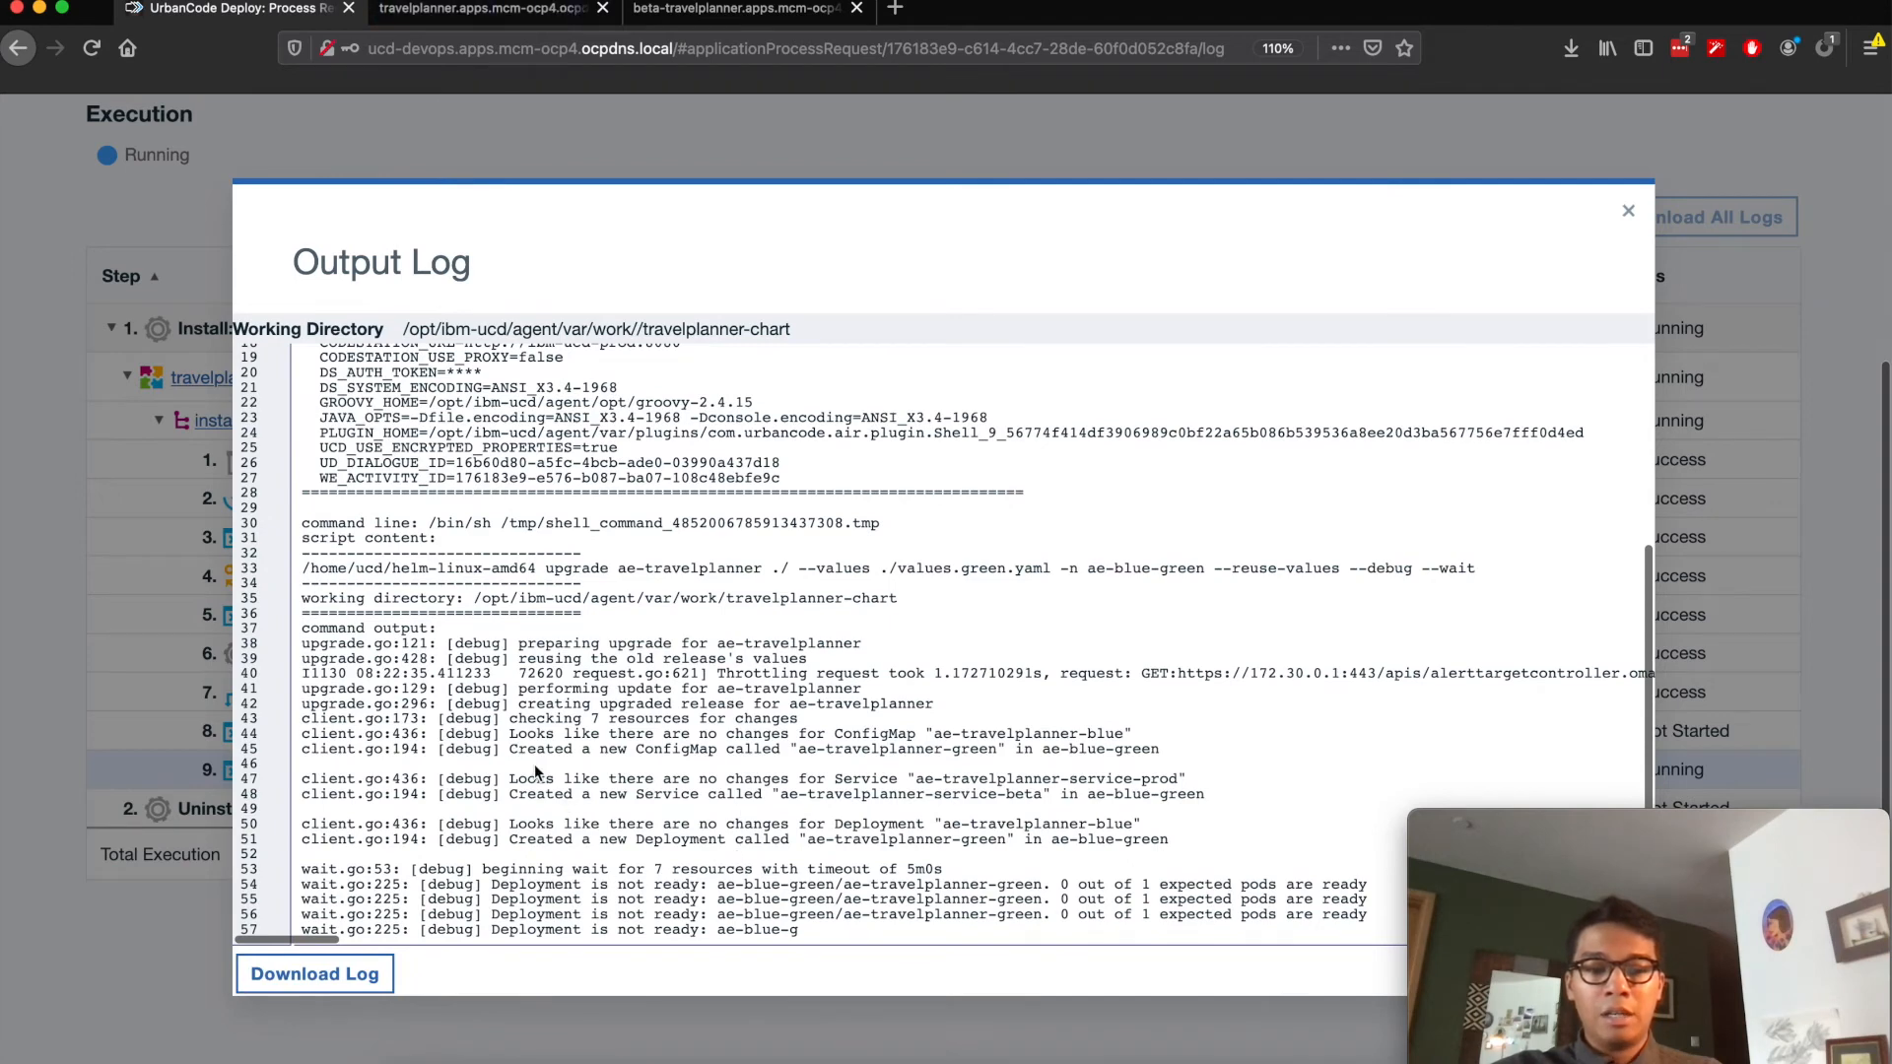
drag(512, 719, 821, 727)
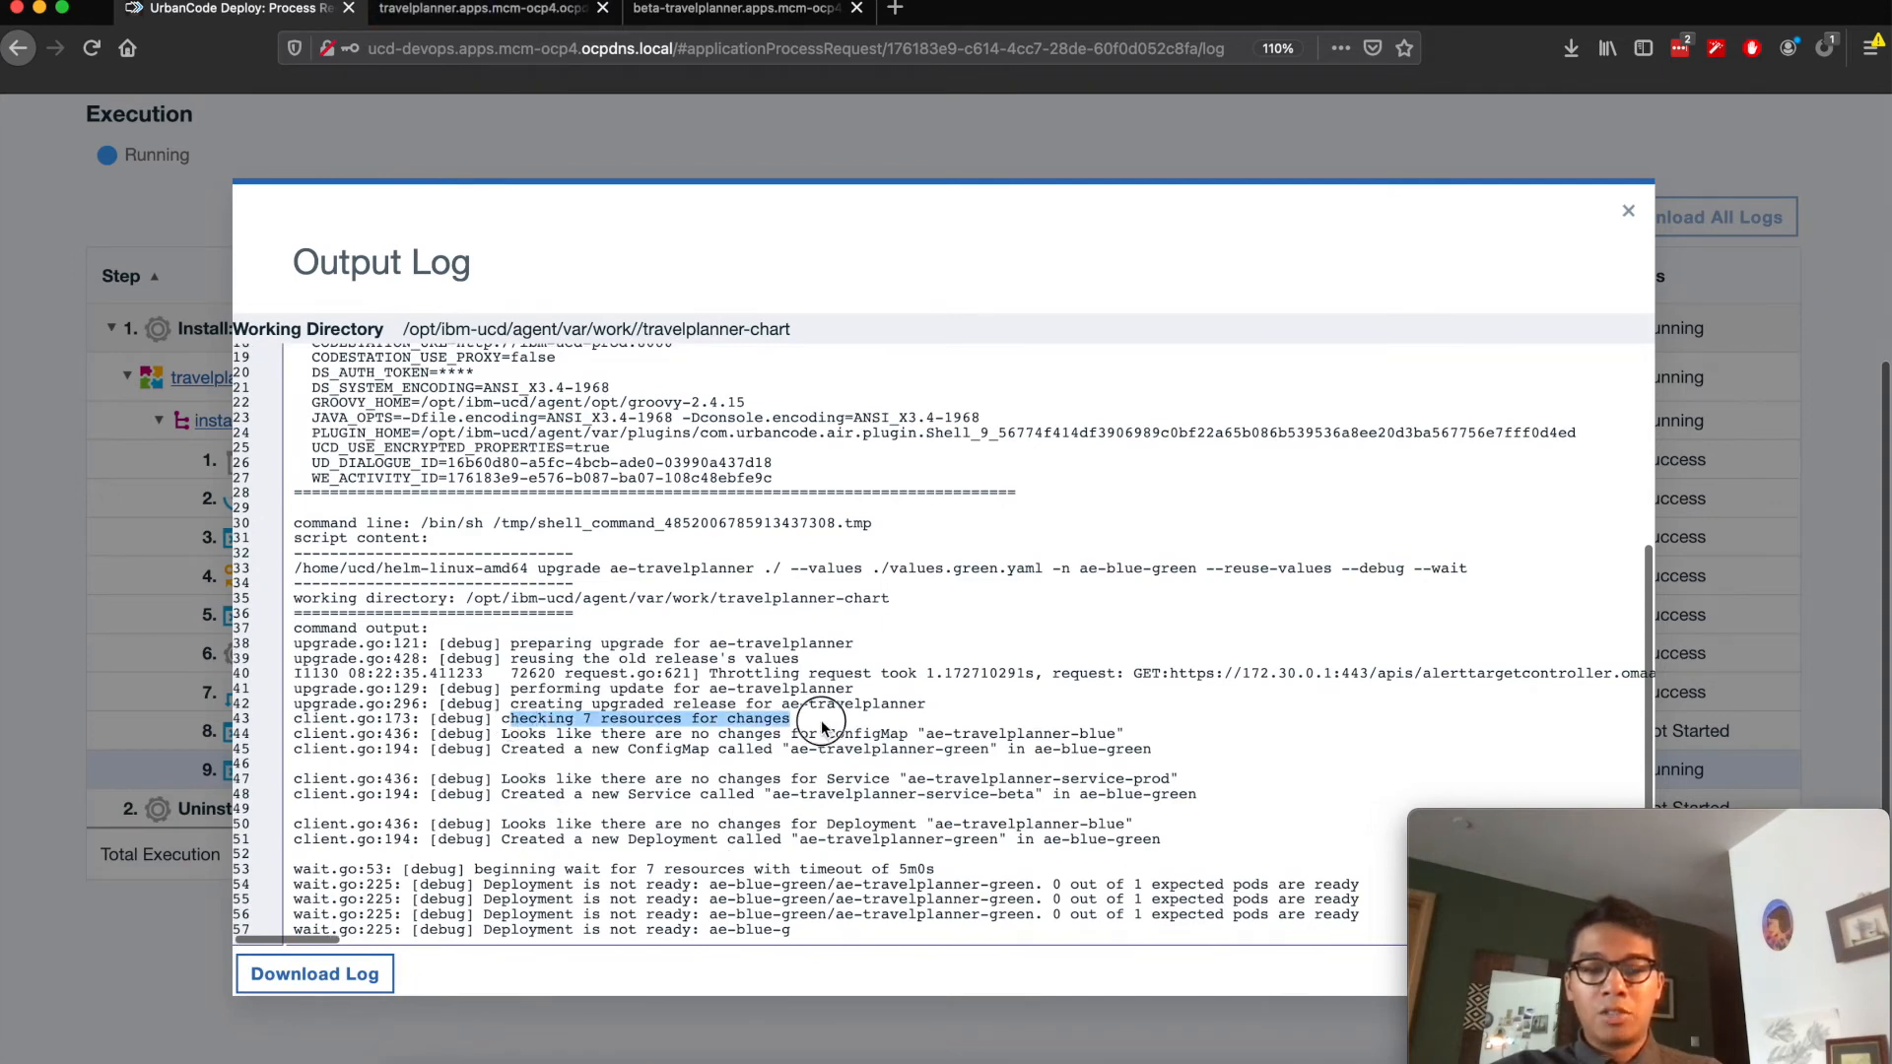
scroll(615, 723, down, 1)
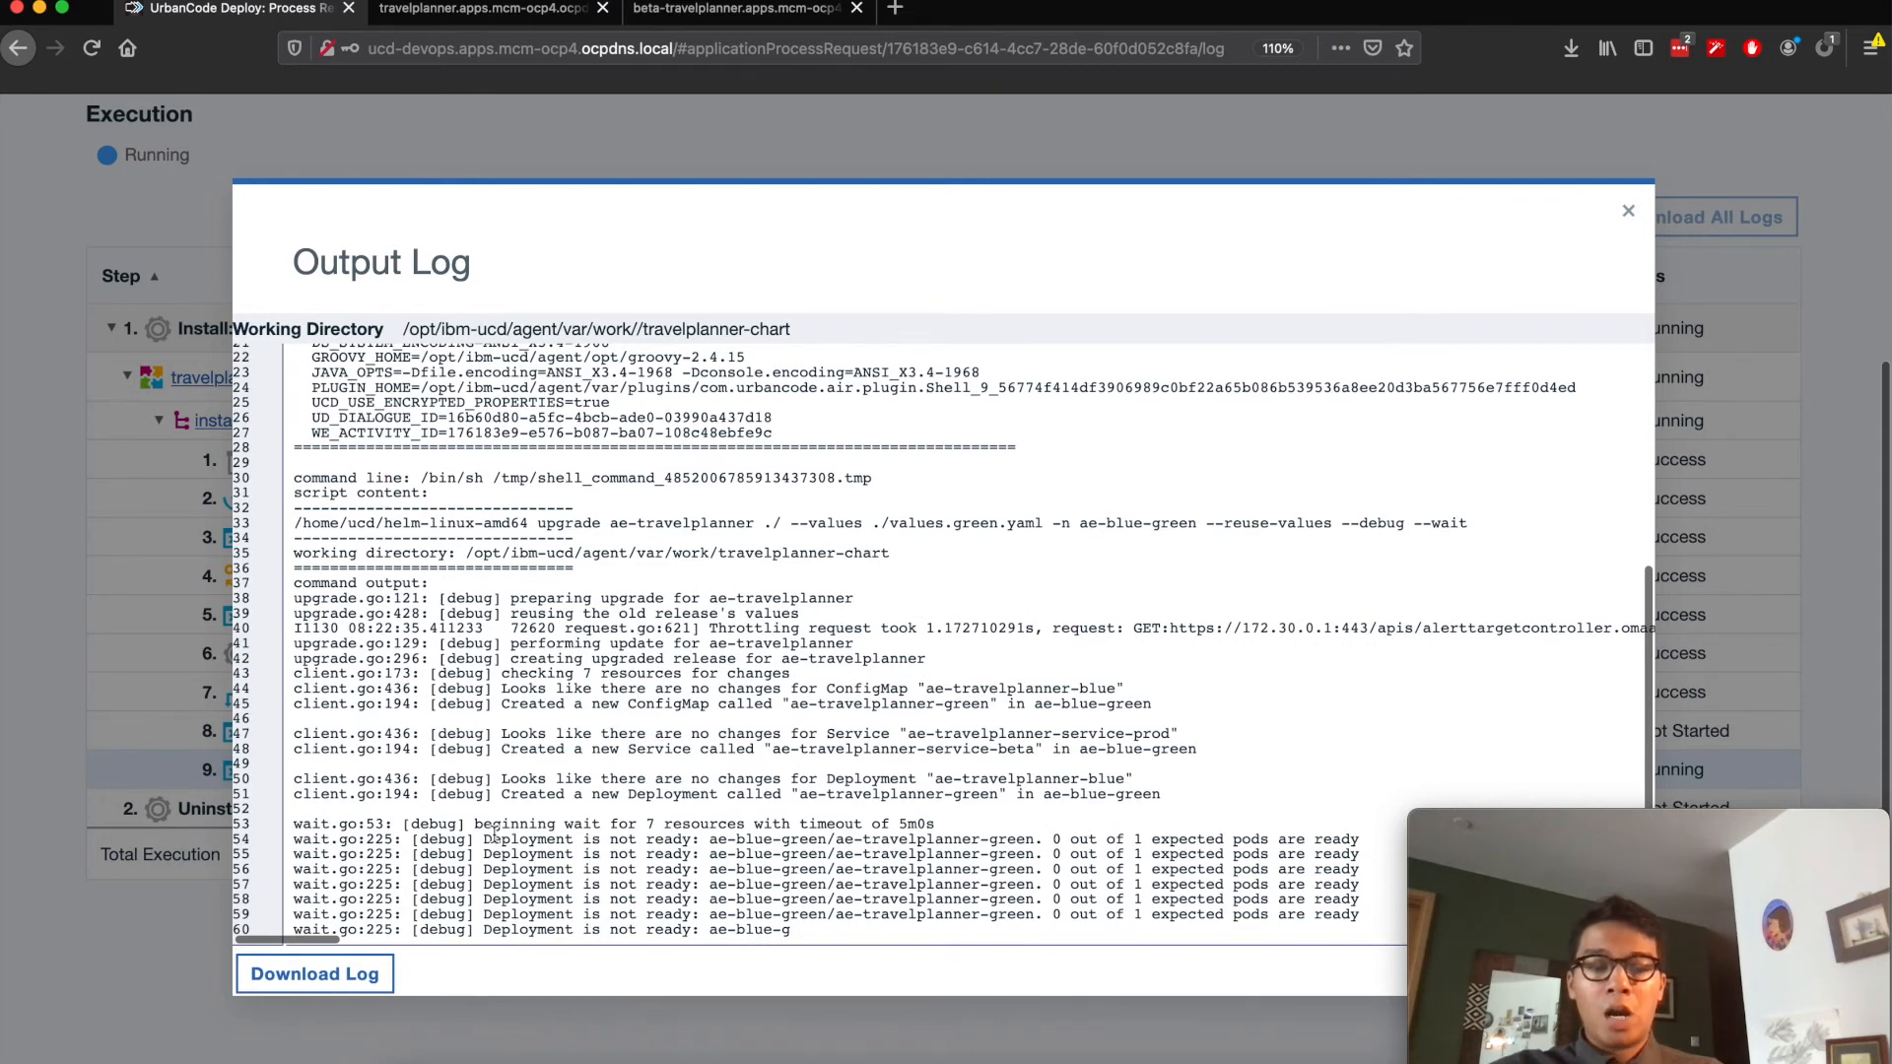
drag(473, 834, 1034, 906)
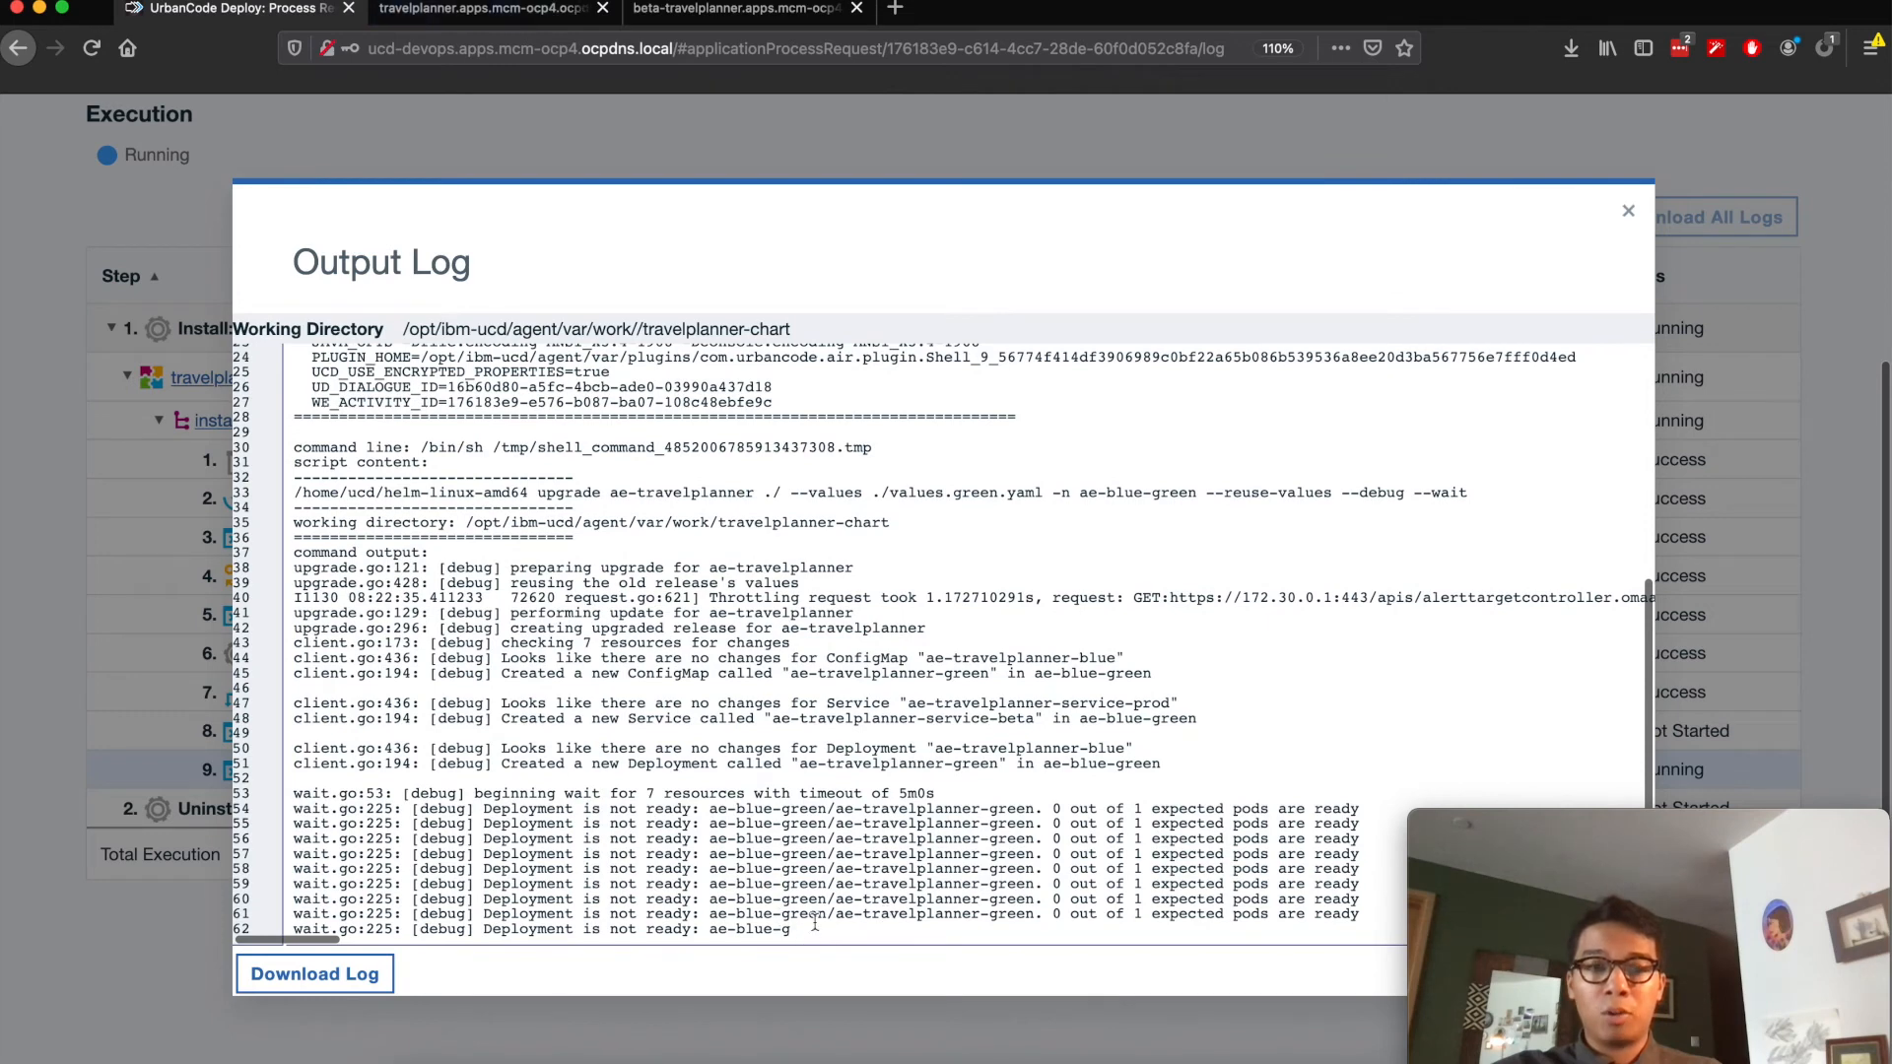
Reload the beta travelplanner page repeatedly and recheck the output log while waiting for the Green deployment
click(701, 12)
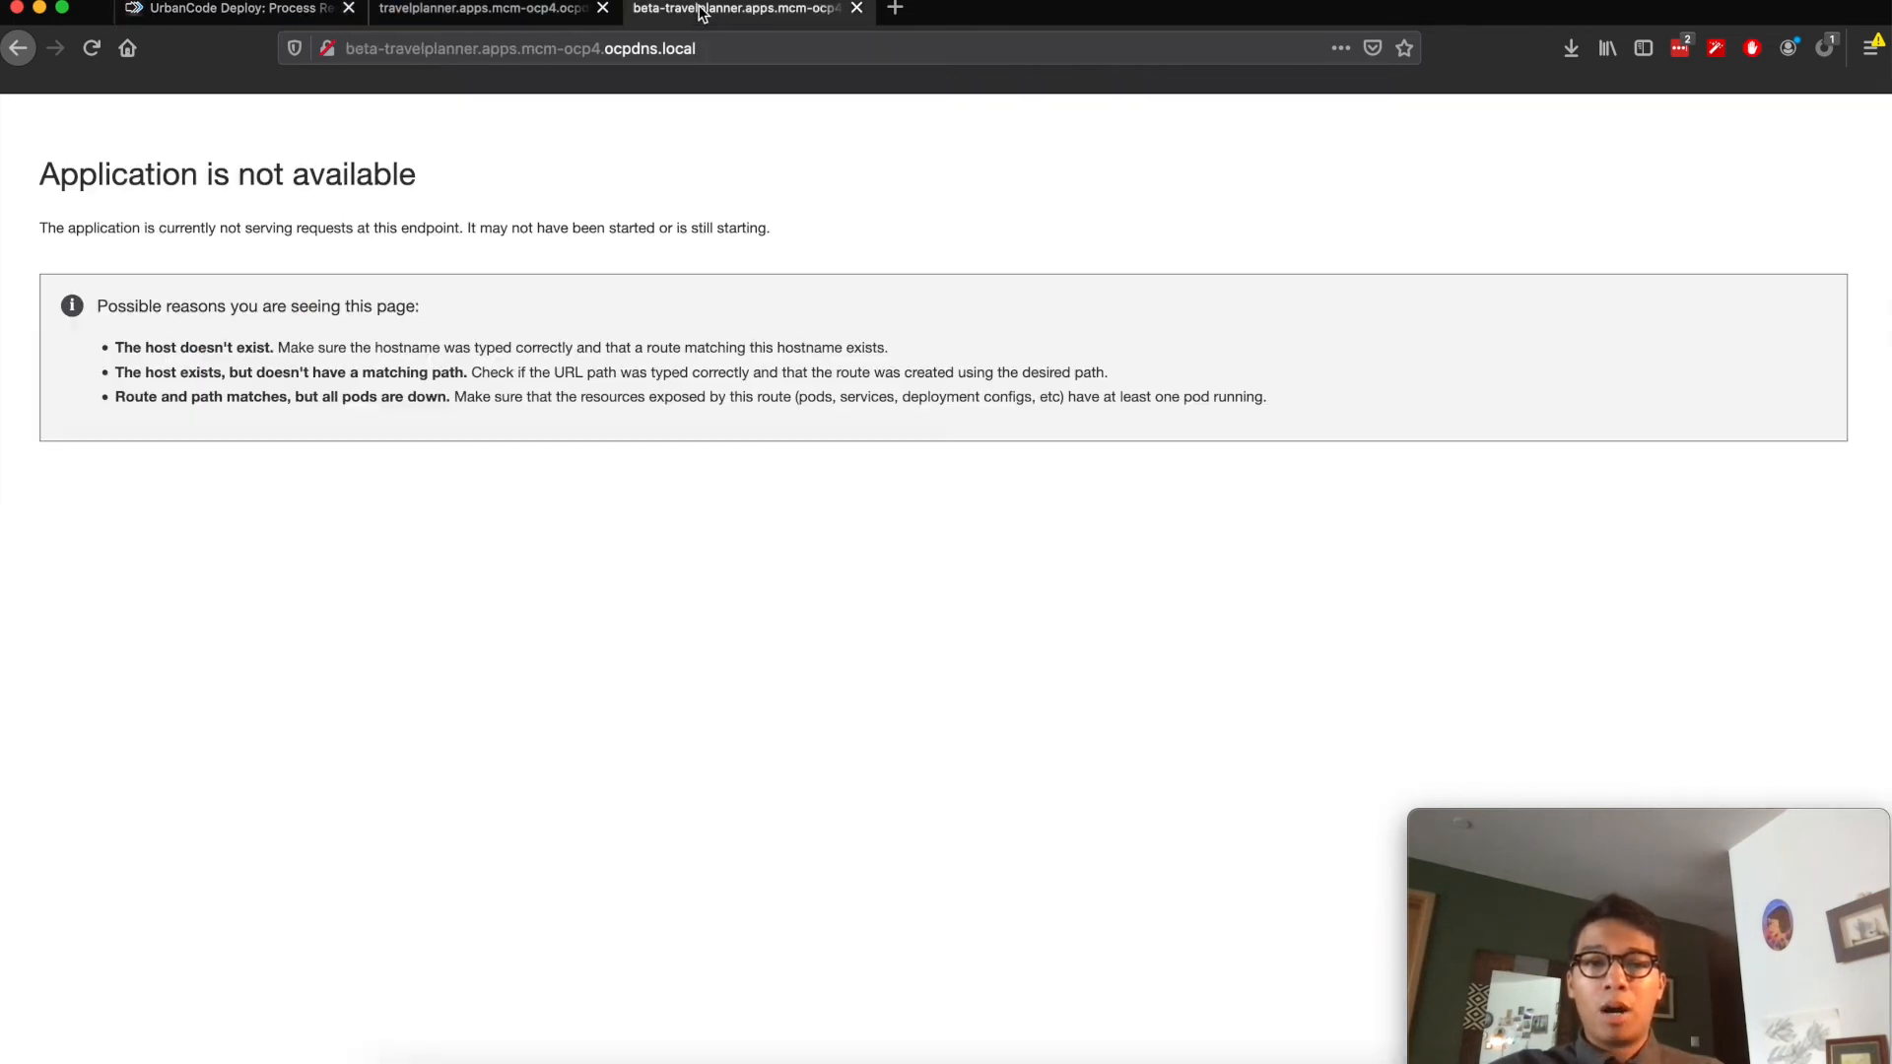
key(super+r)
key(super+r)
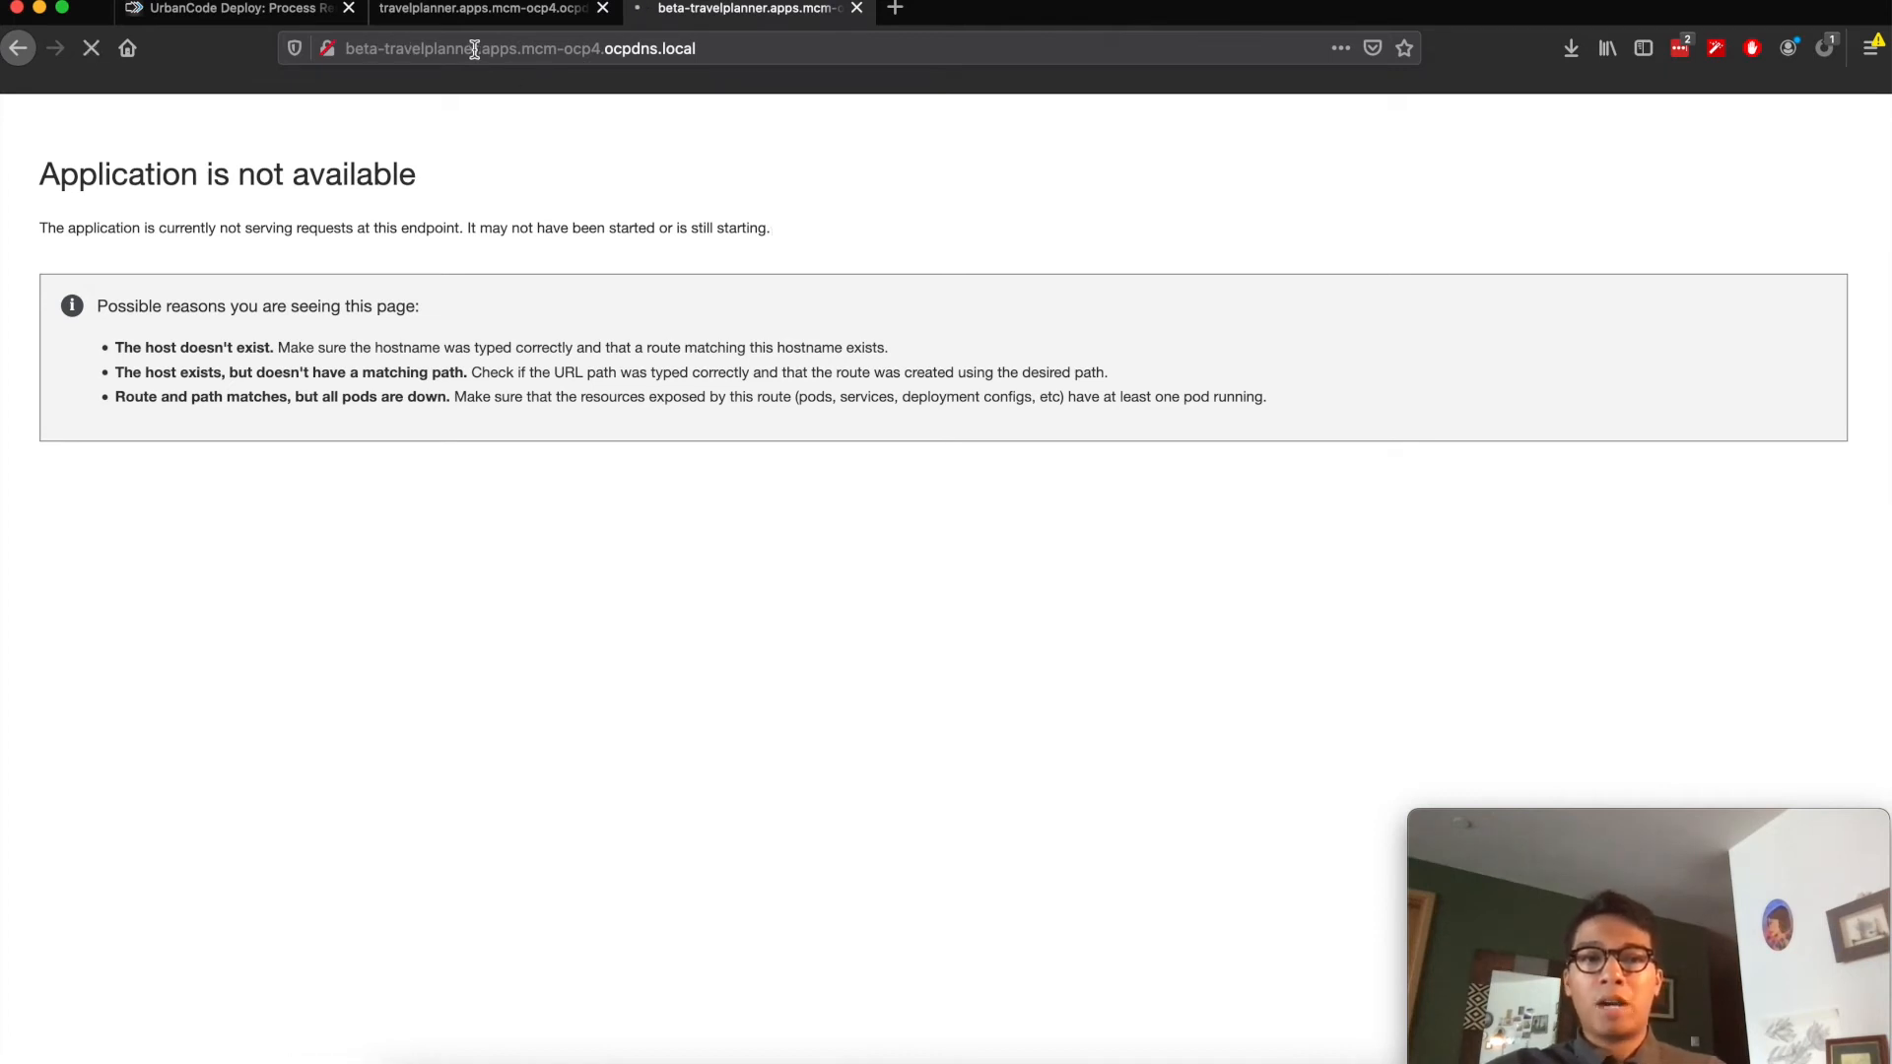
key(super+r)
key(super+r)
key(super+r)
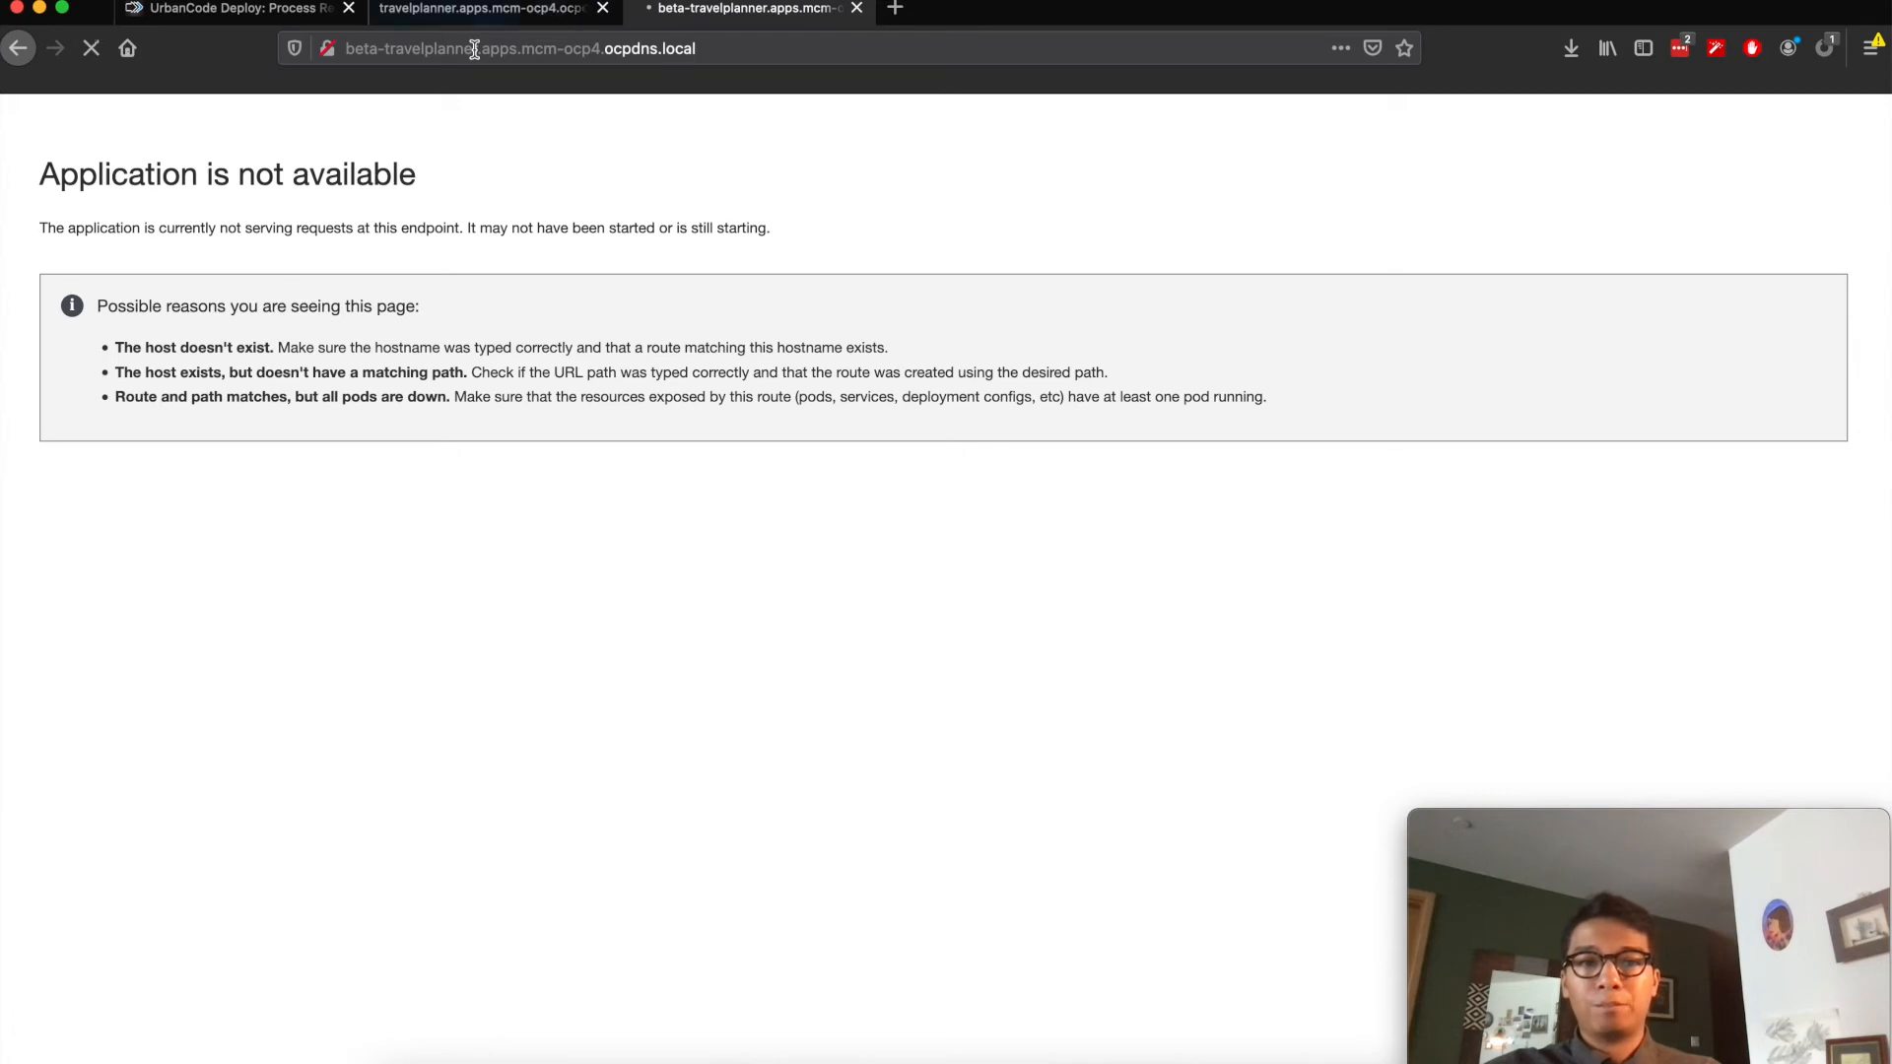
key(ctrl+Tab)
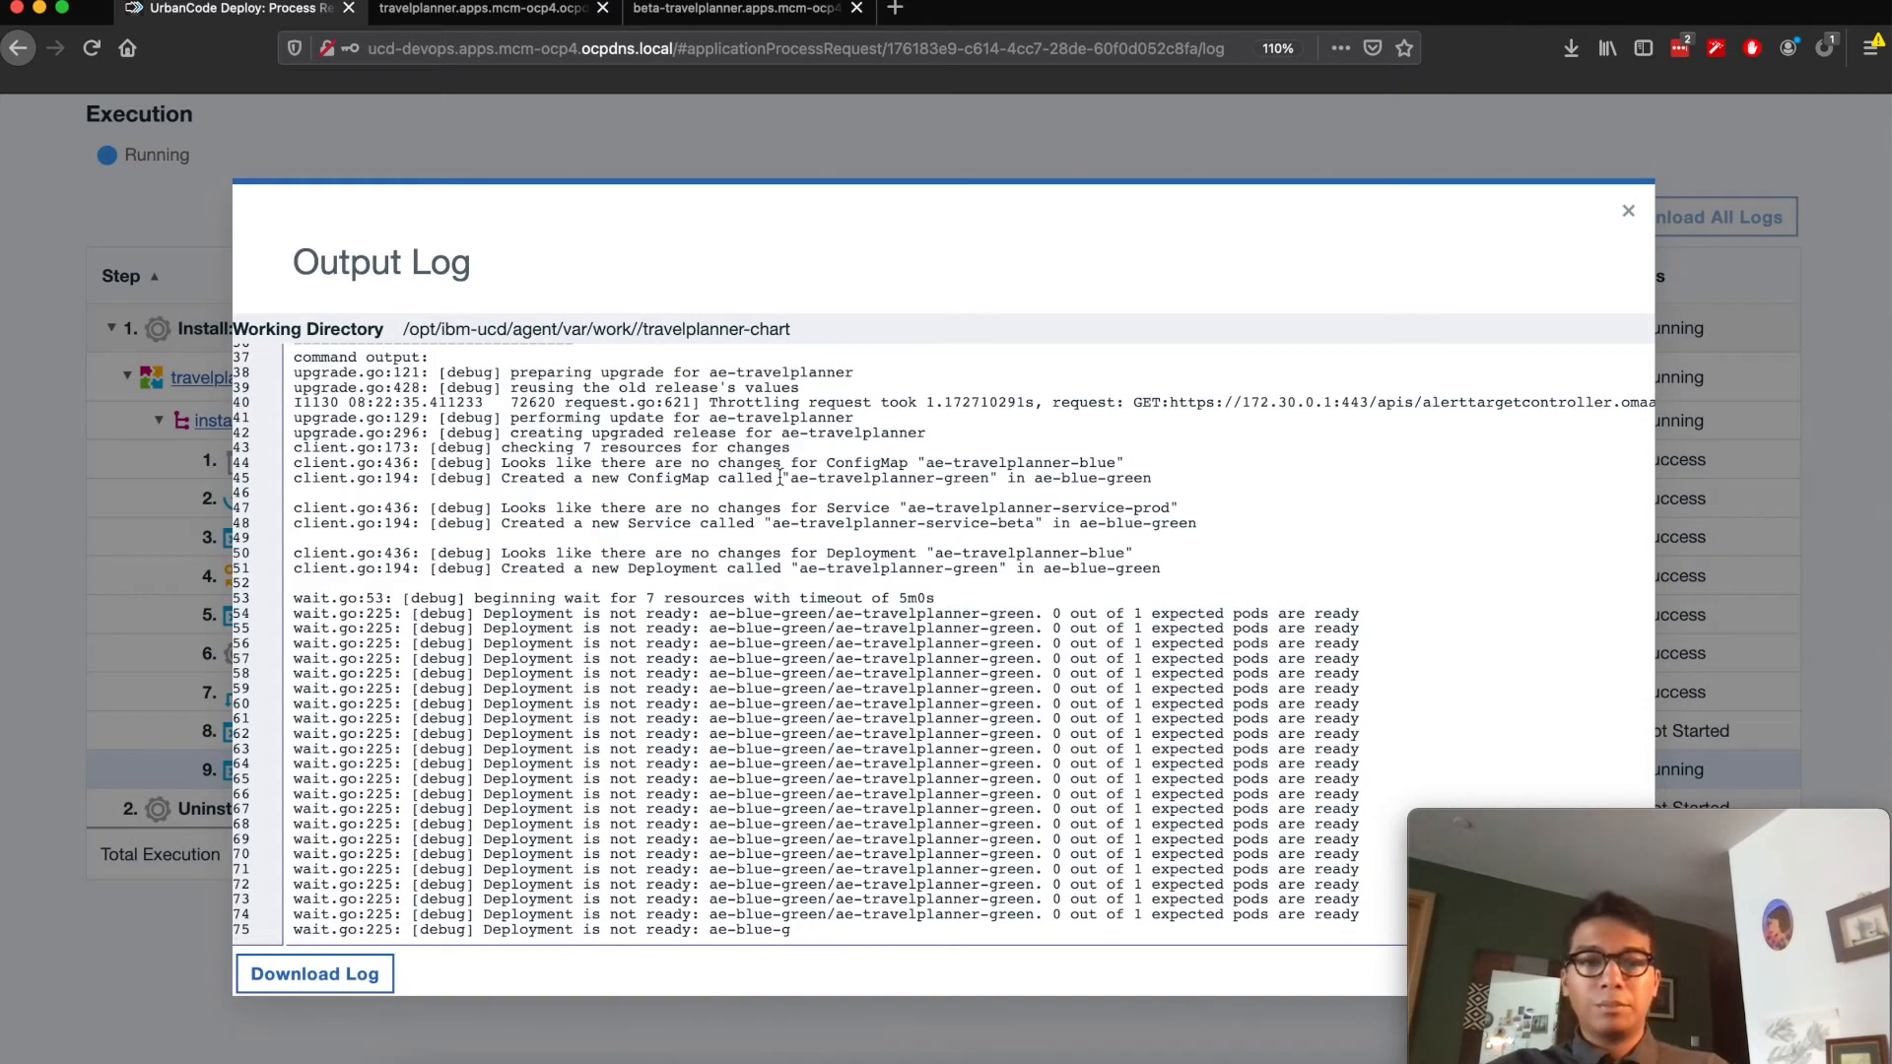
click(711, 18)
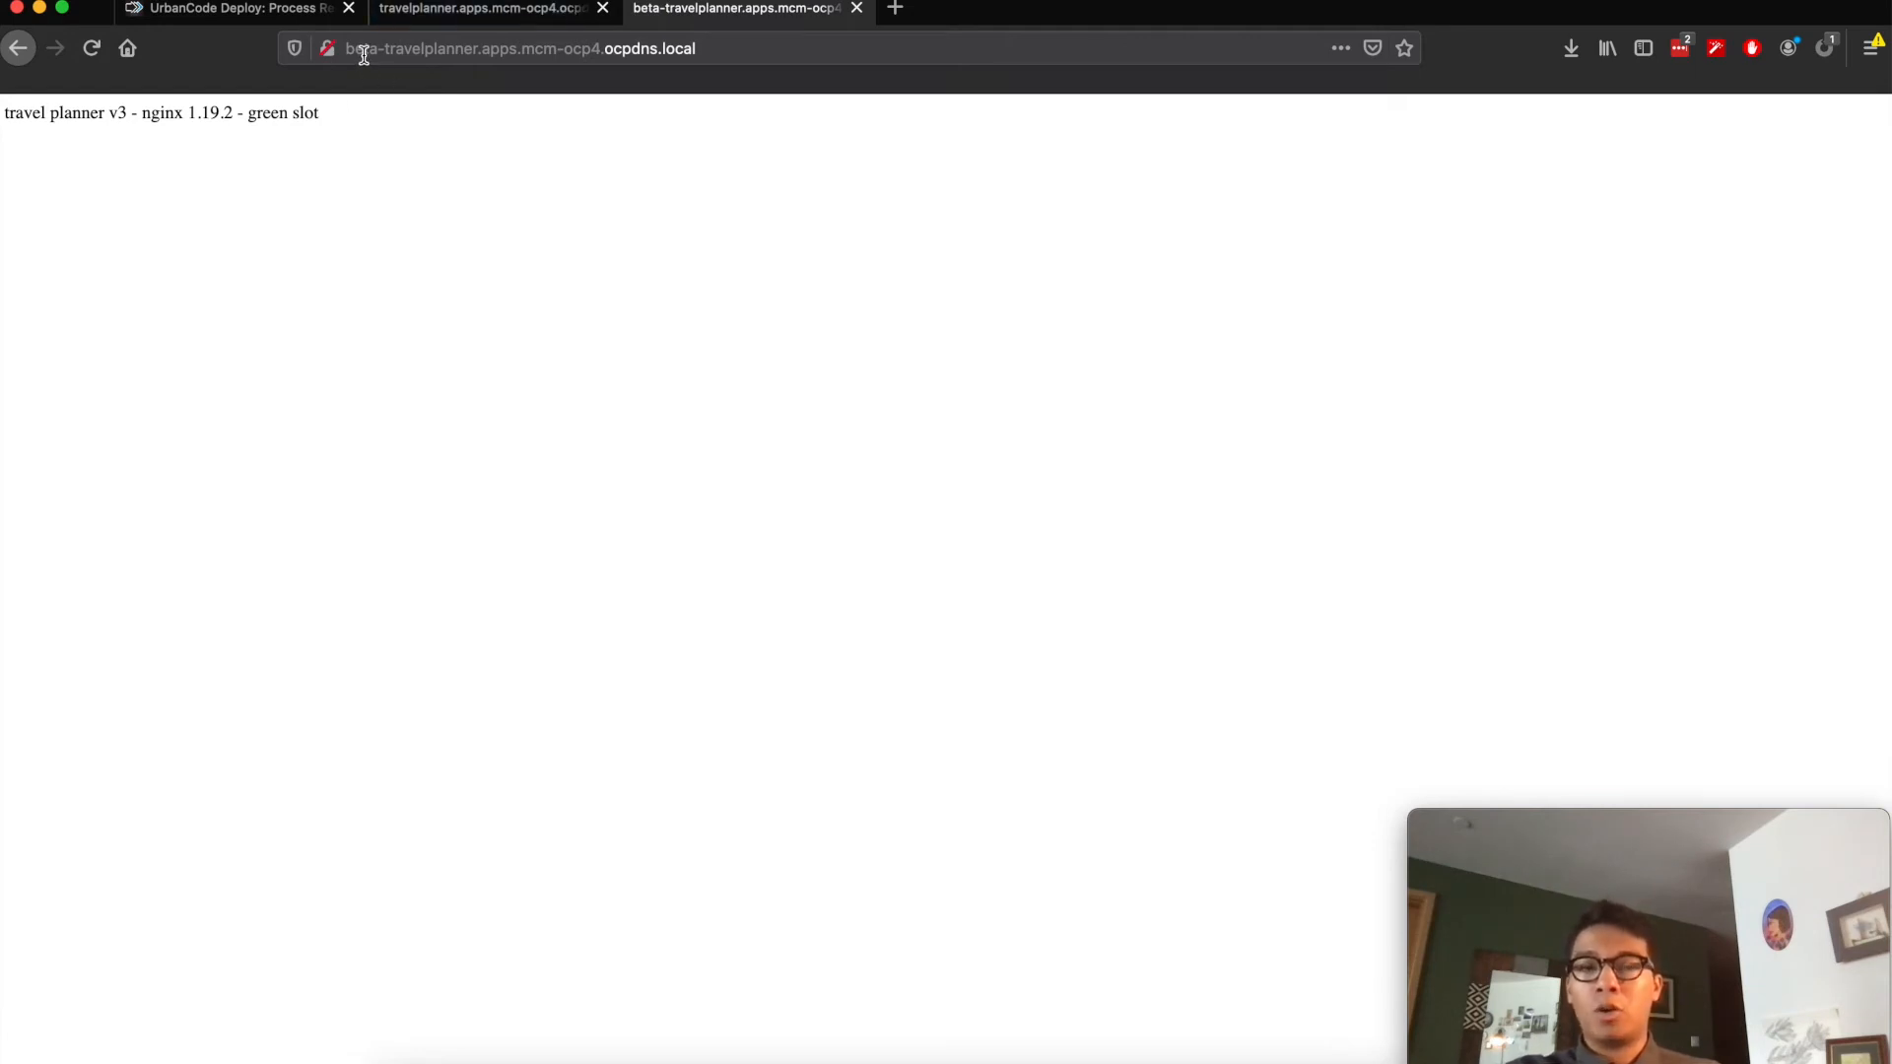
Compare the version and slot served by the live travelplanner page with those of the beta page, then reload the live page
click(431, 12)
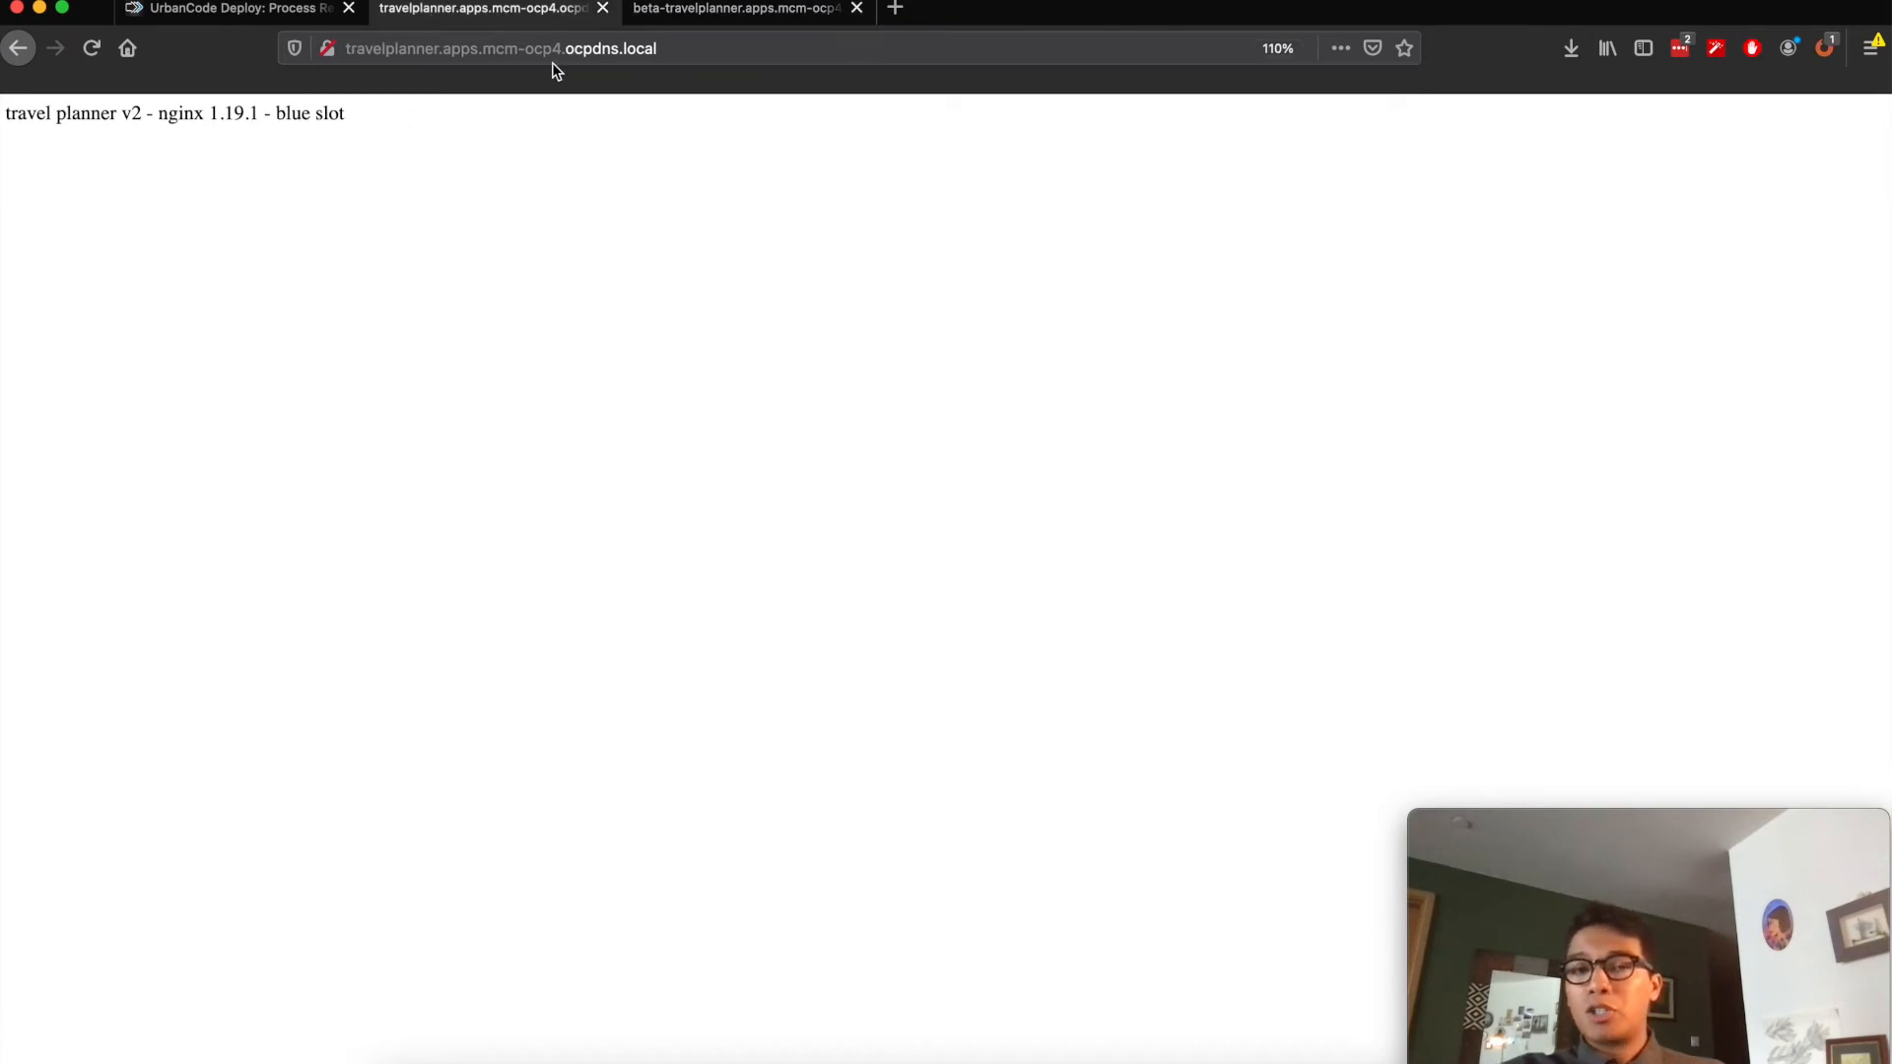
click(686, 14)
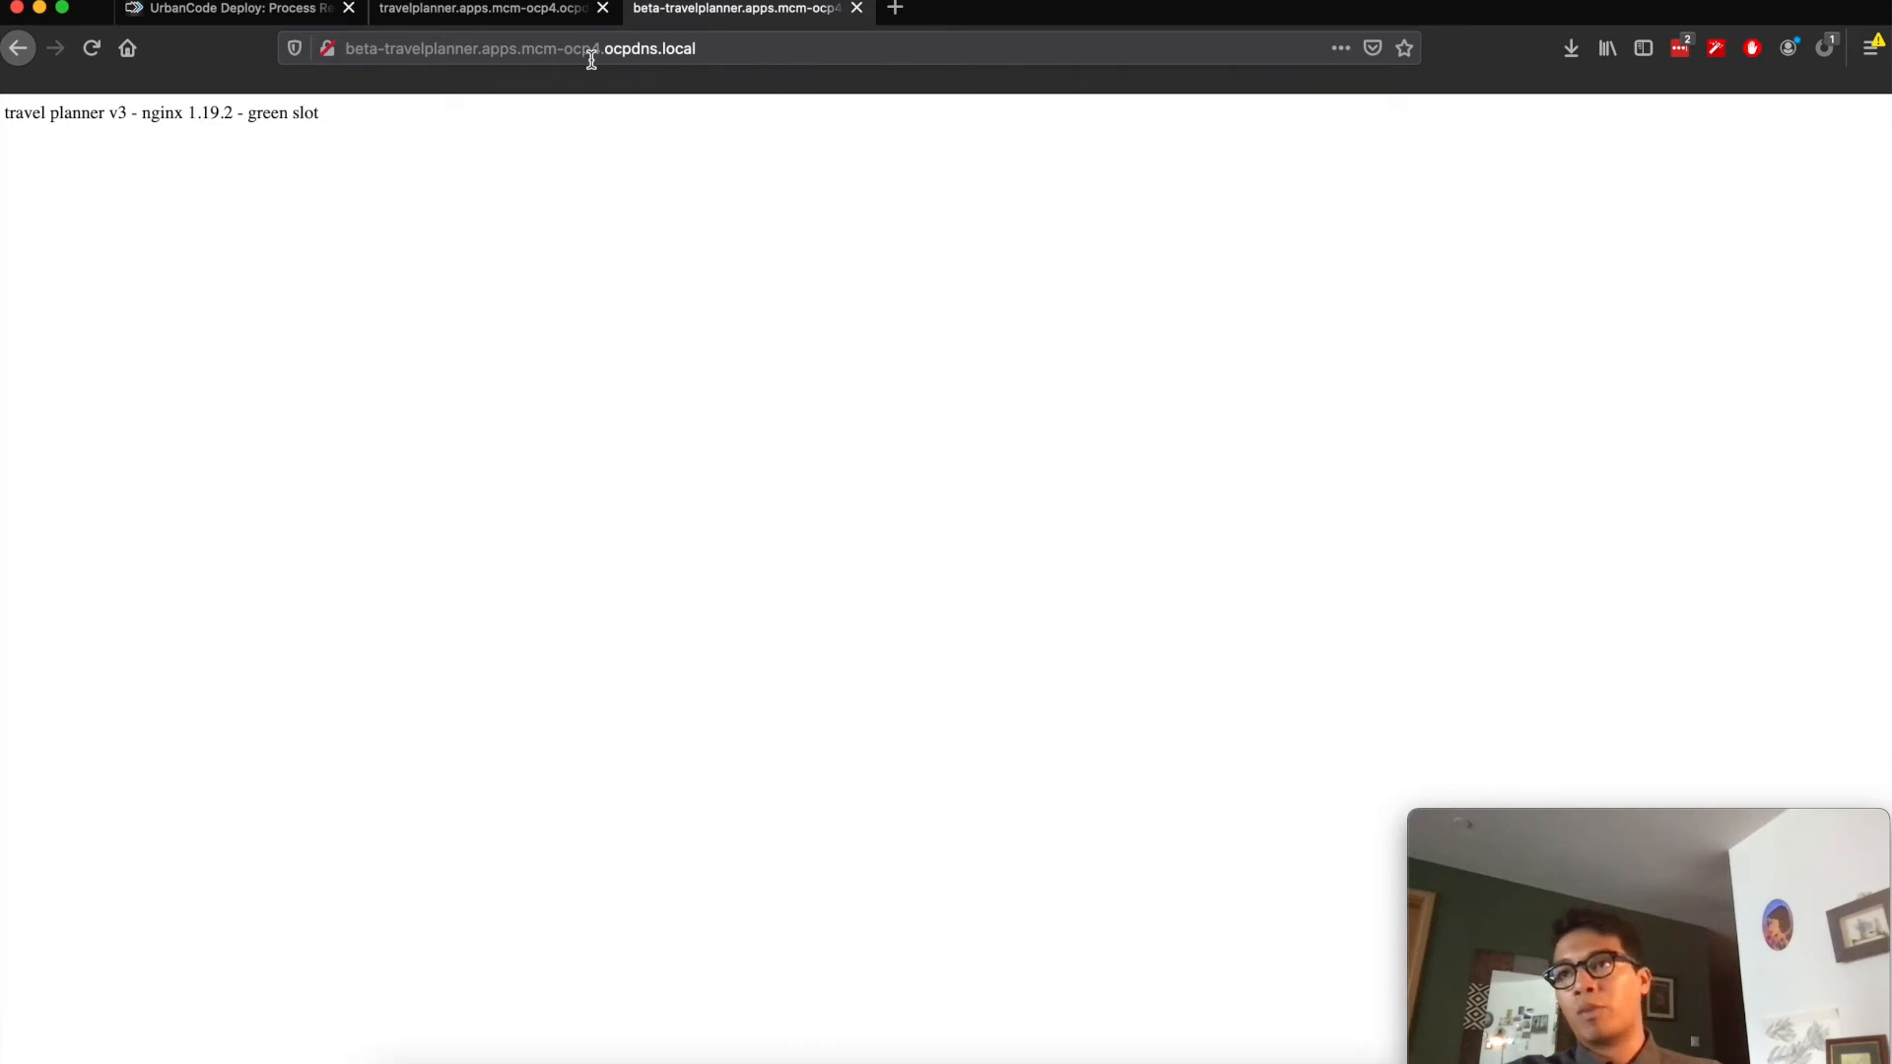
drag(248, 115, 359, 118)
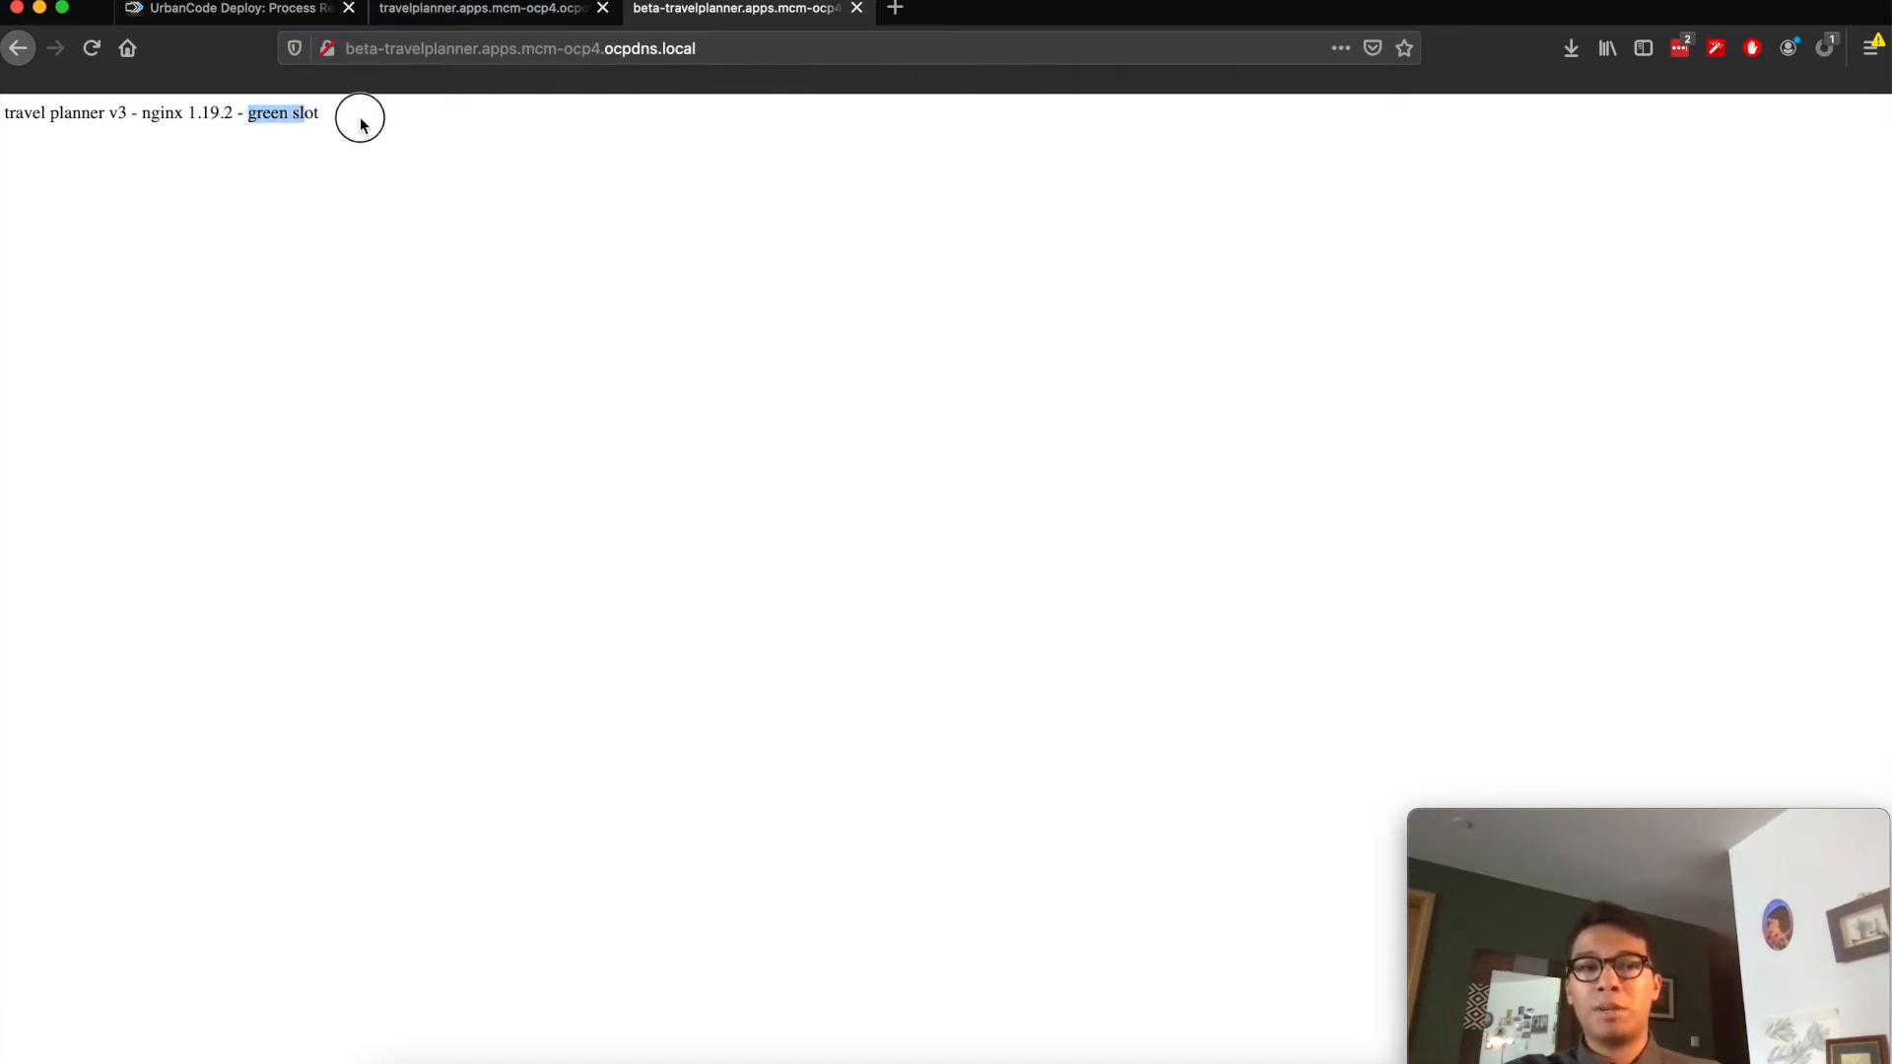
click(366, 118)
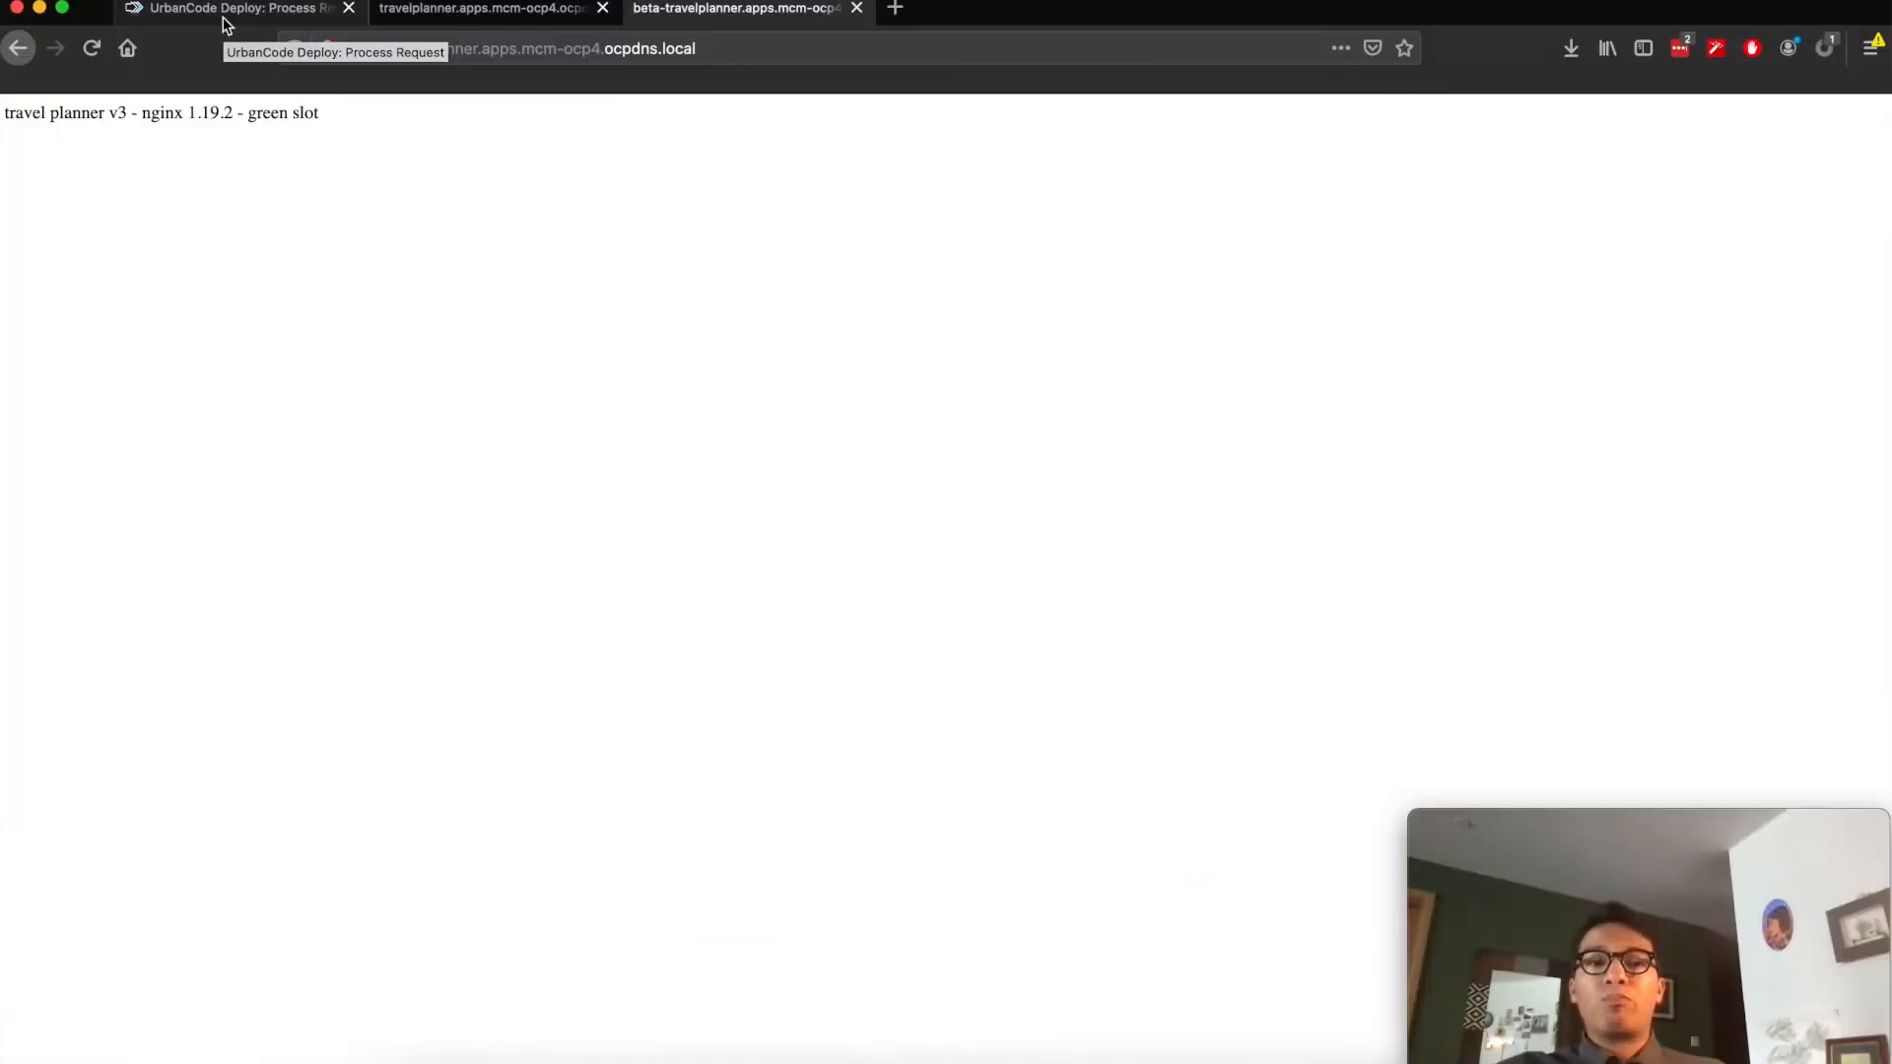
click(439, 17)
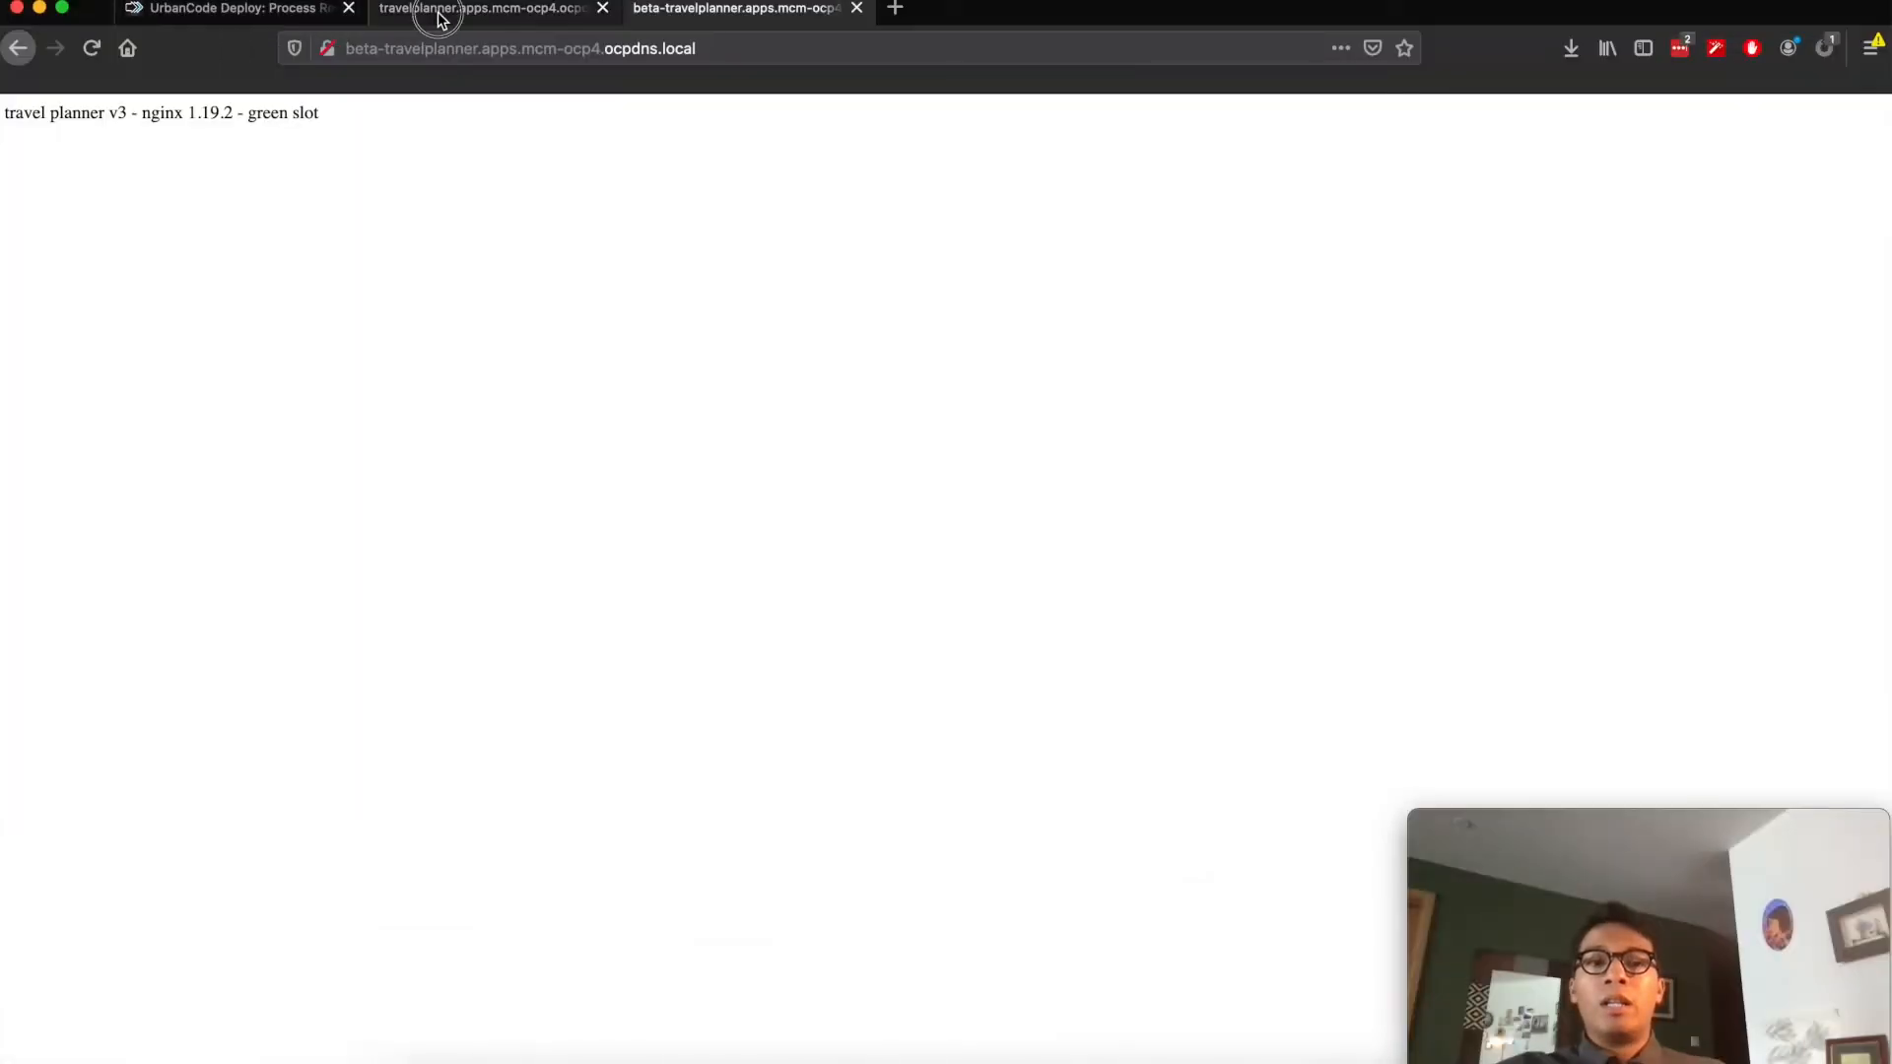
click(730, 10)
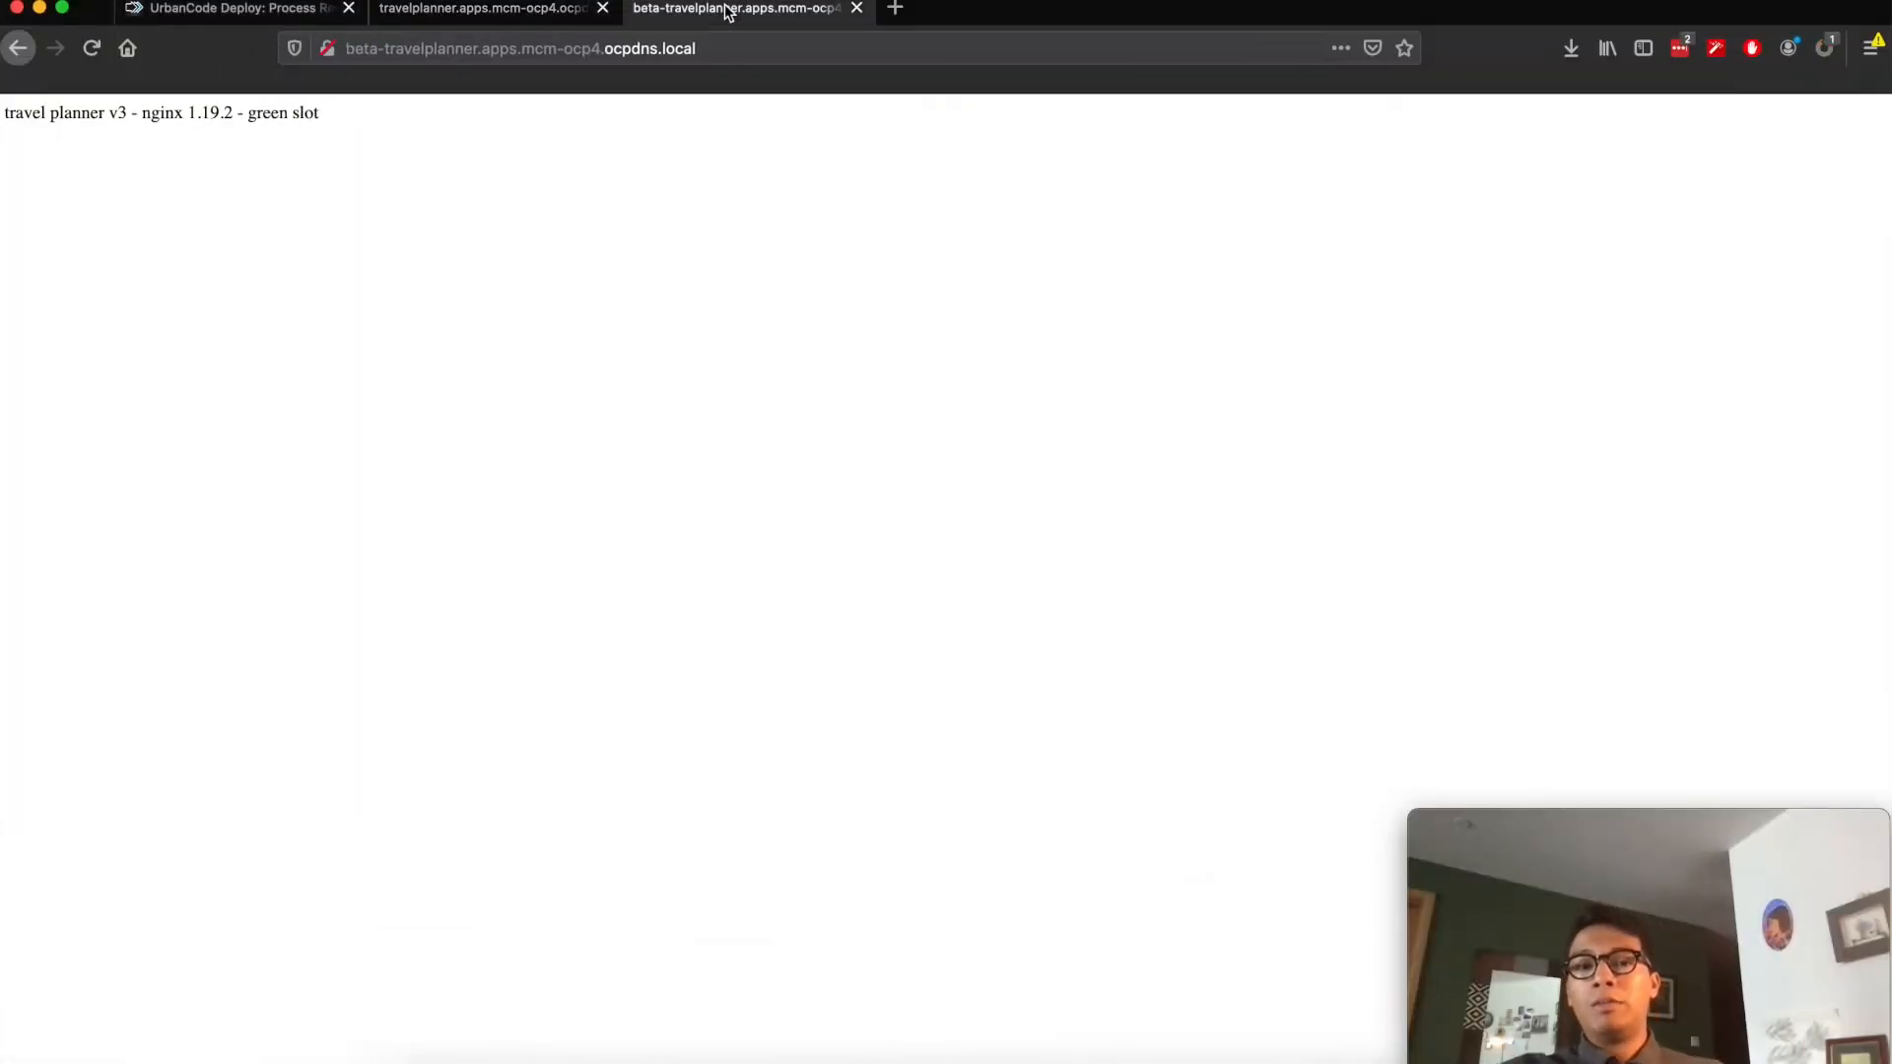
click(499, 14)
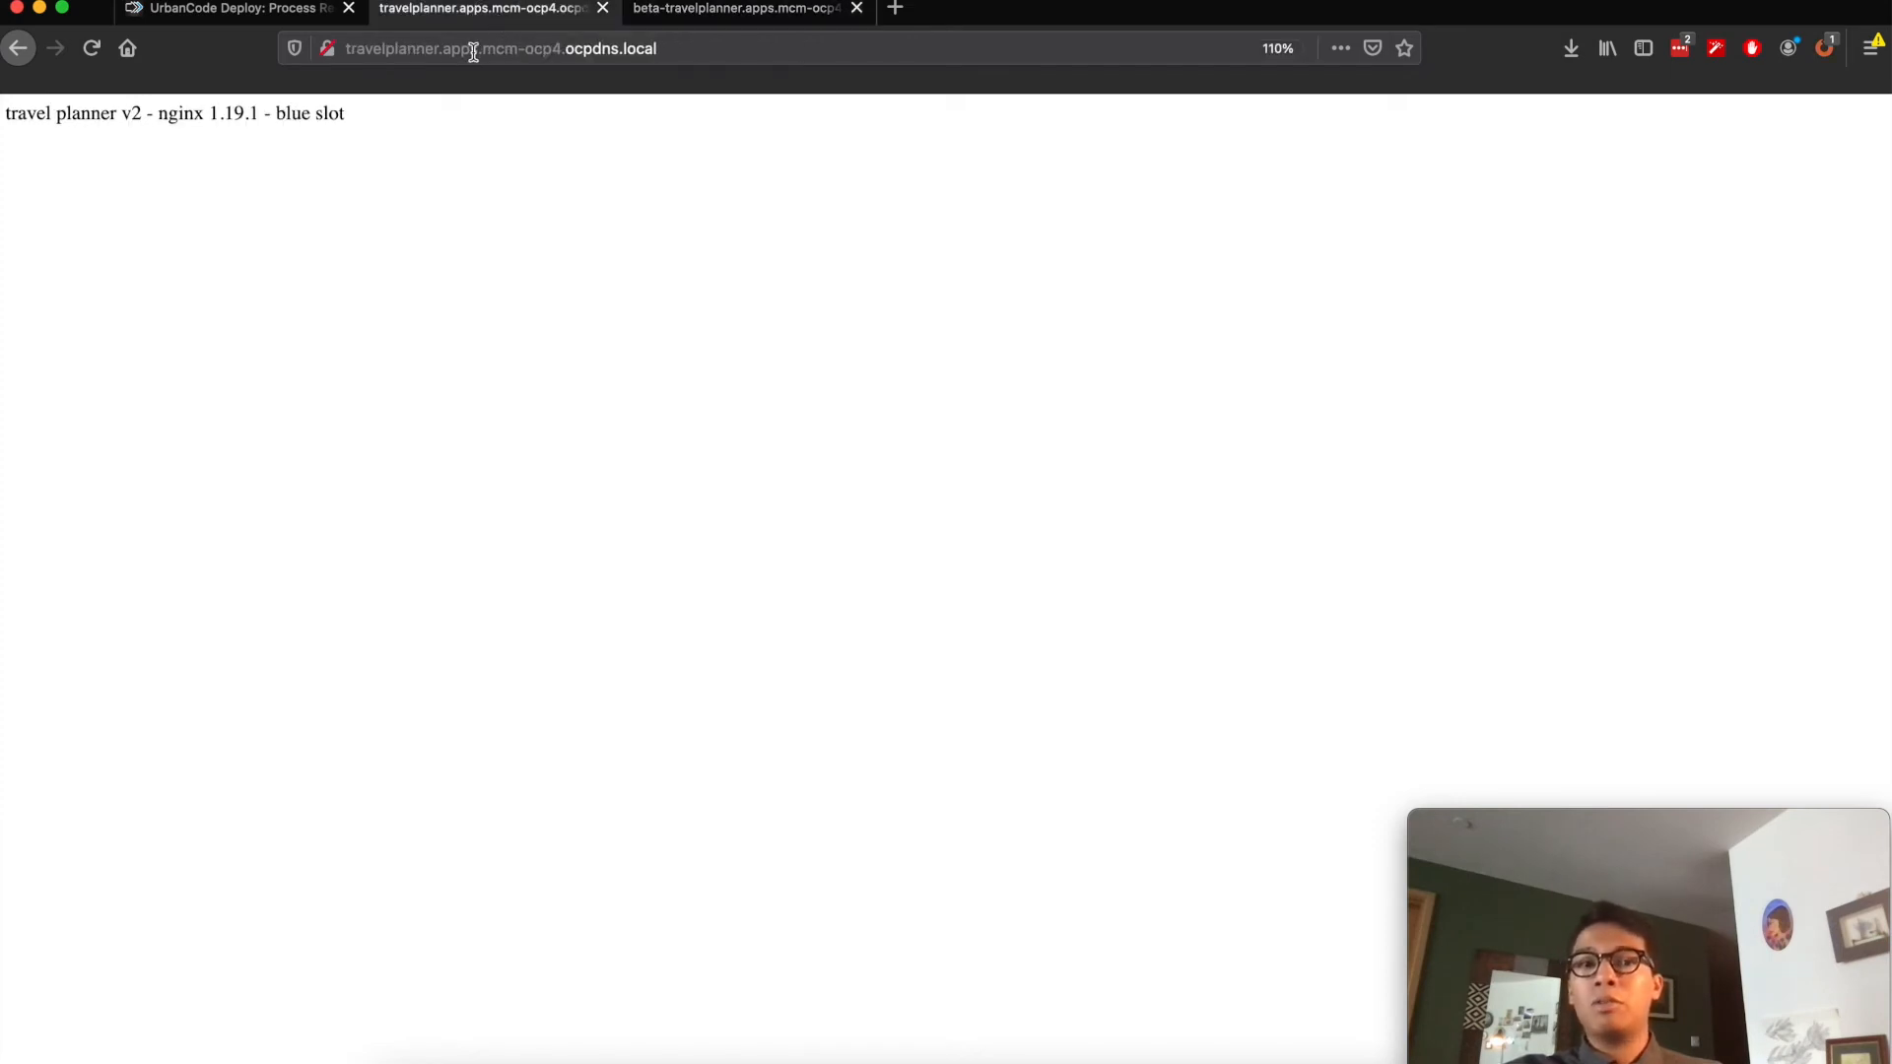
key(super+r)
Close the Helm Upgrade Chart output log and return to the ae-travelplanner application's environments
click(258, 18)
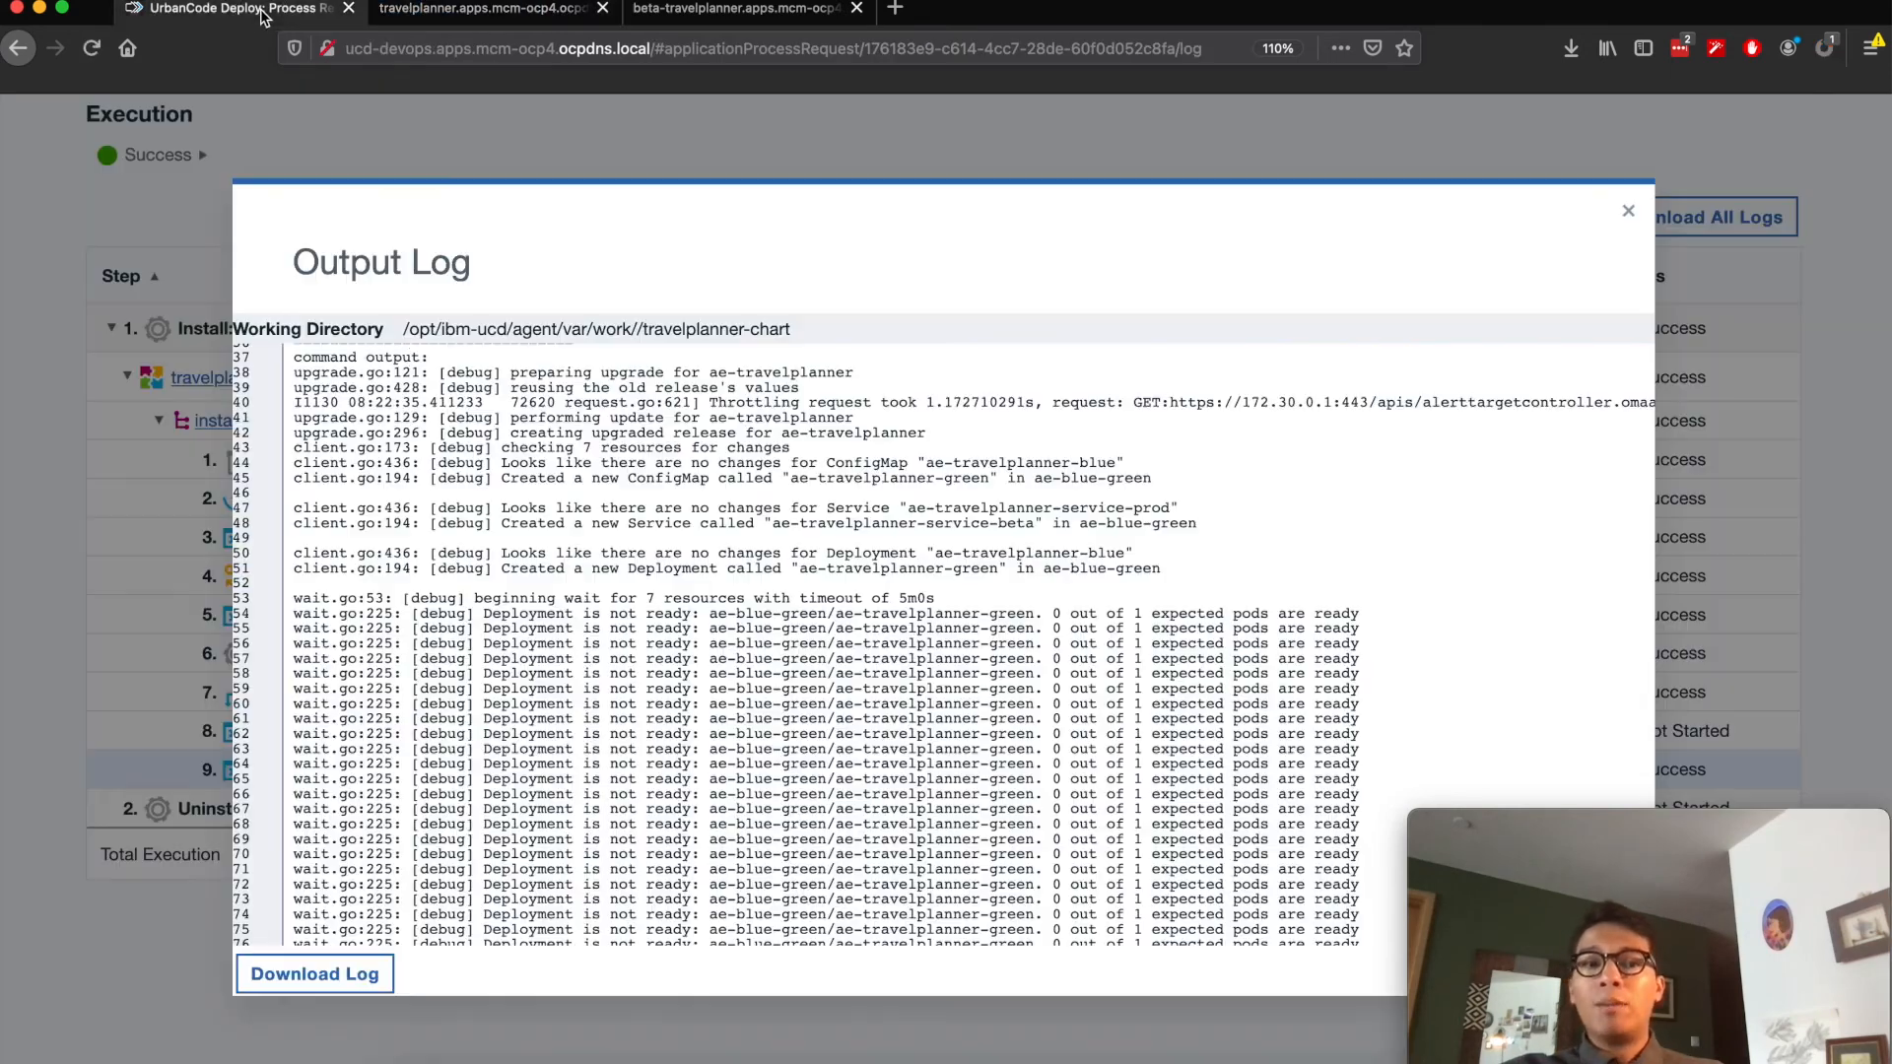
click(1632, 219)
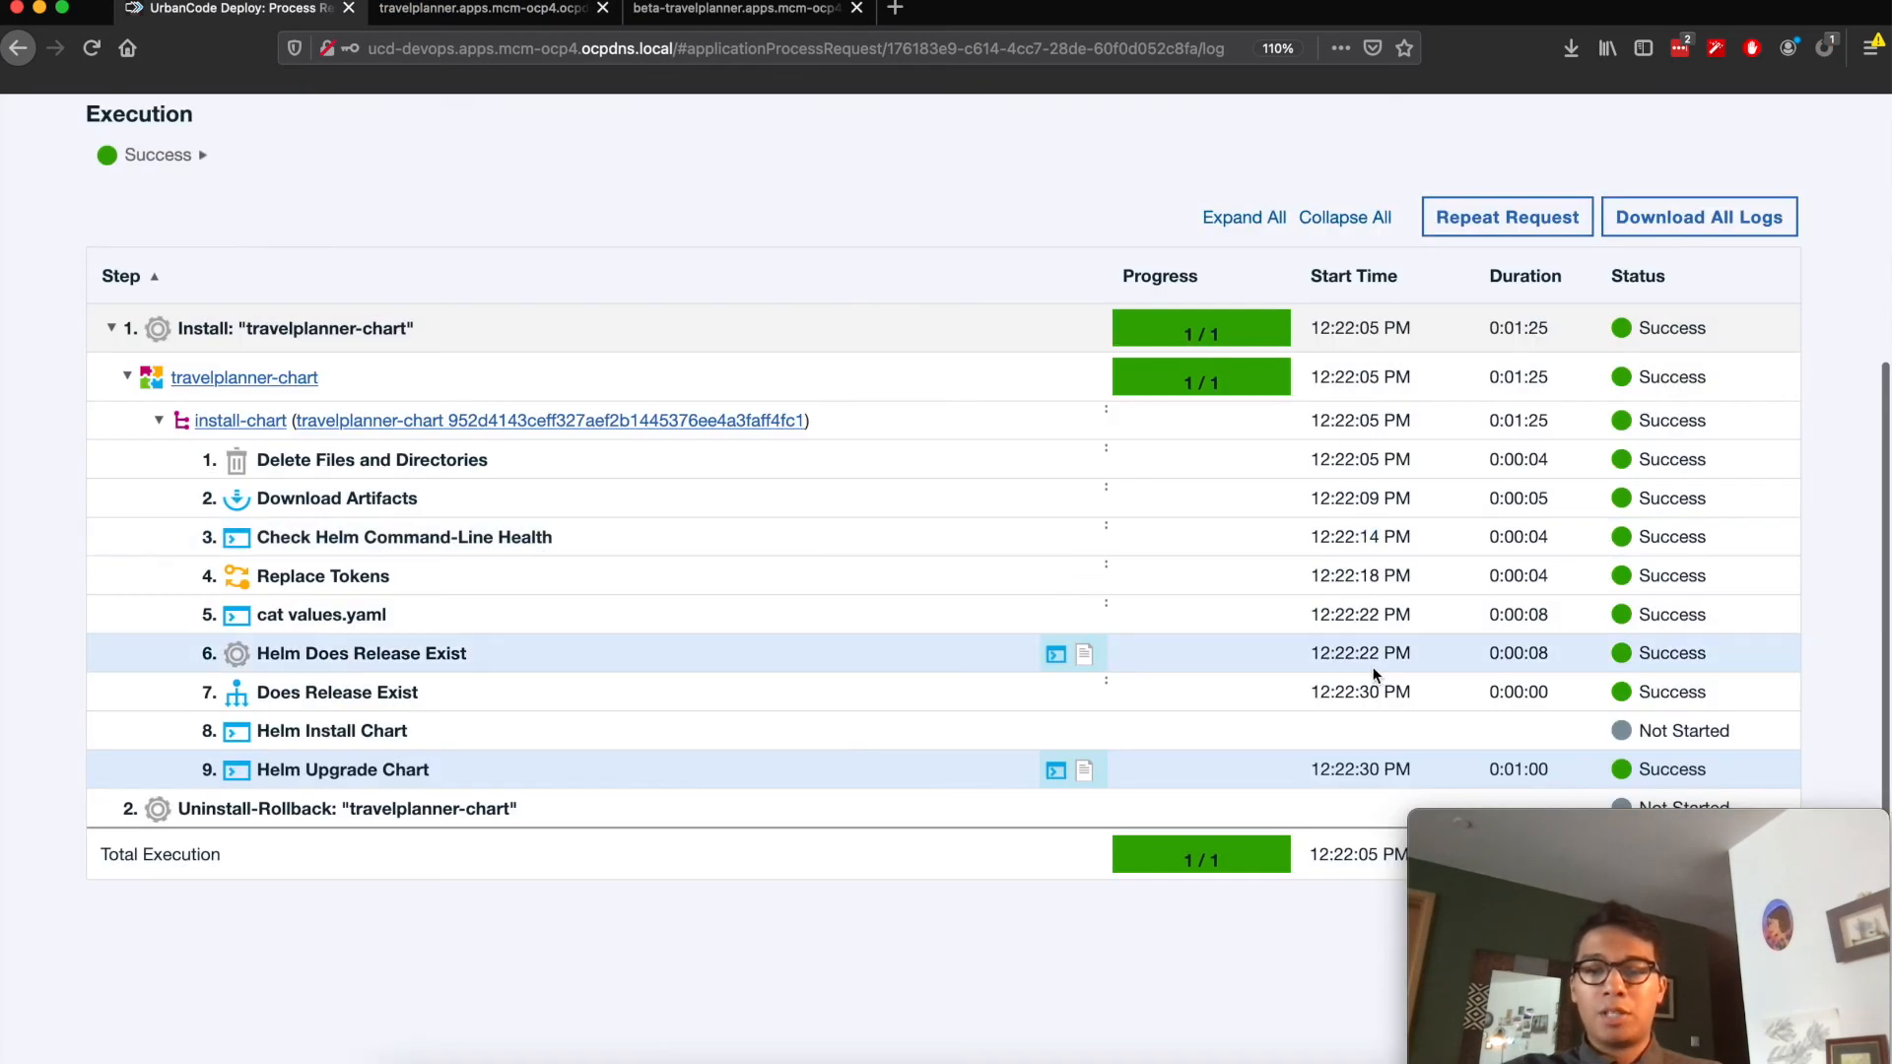
scroll(426, 362, up, 3)
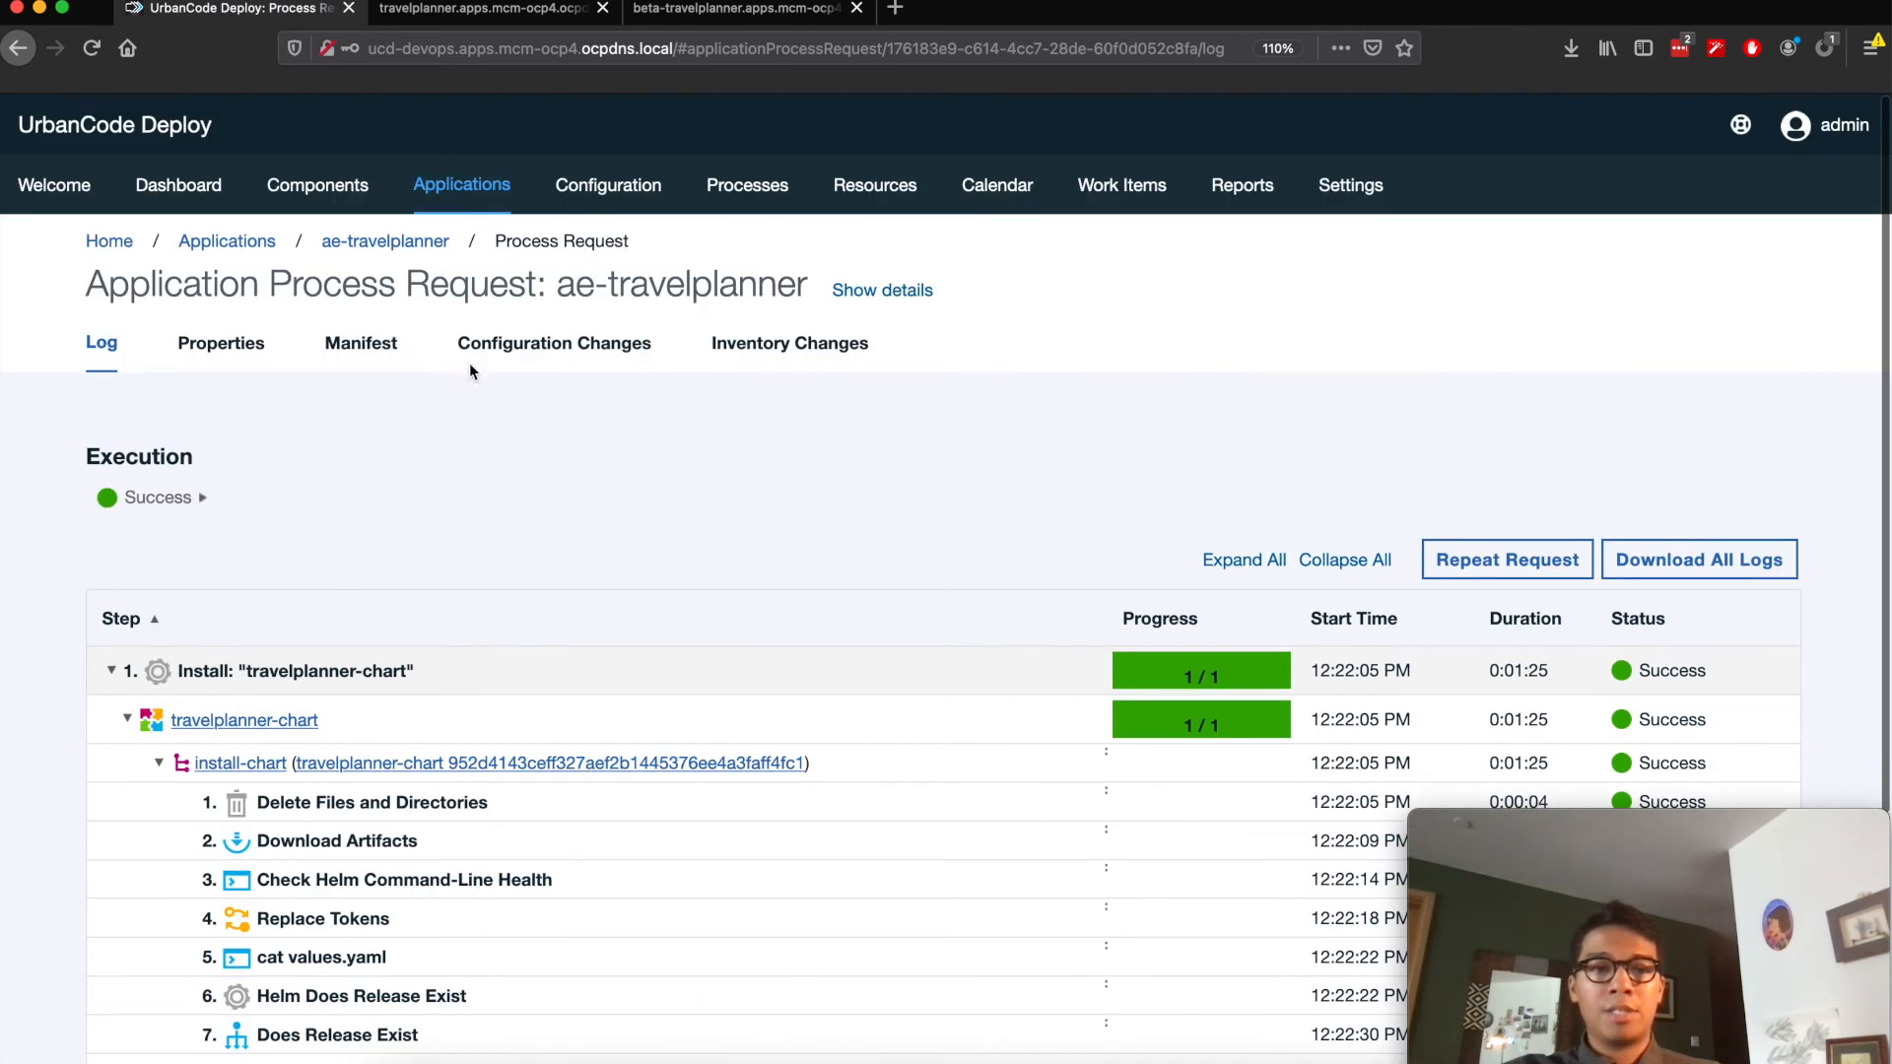
click(417, 245)
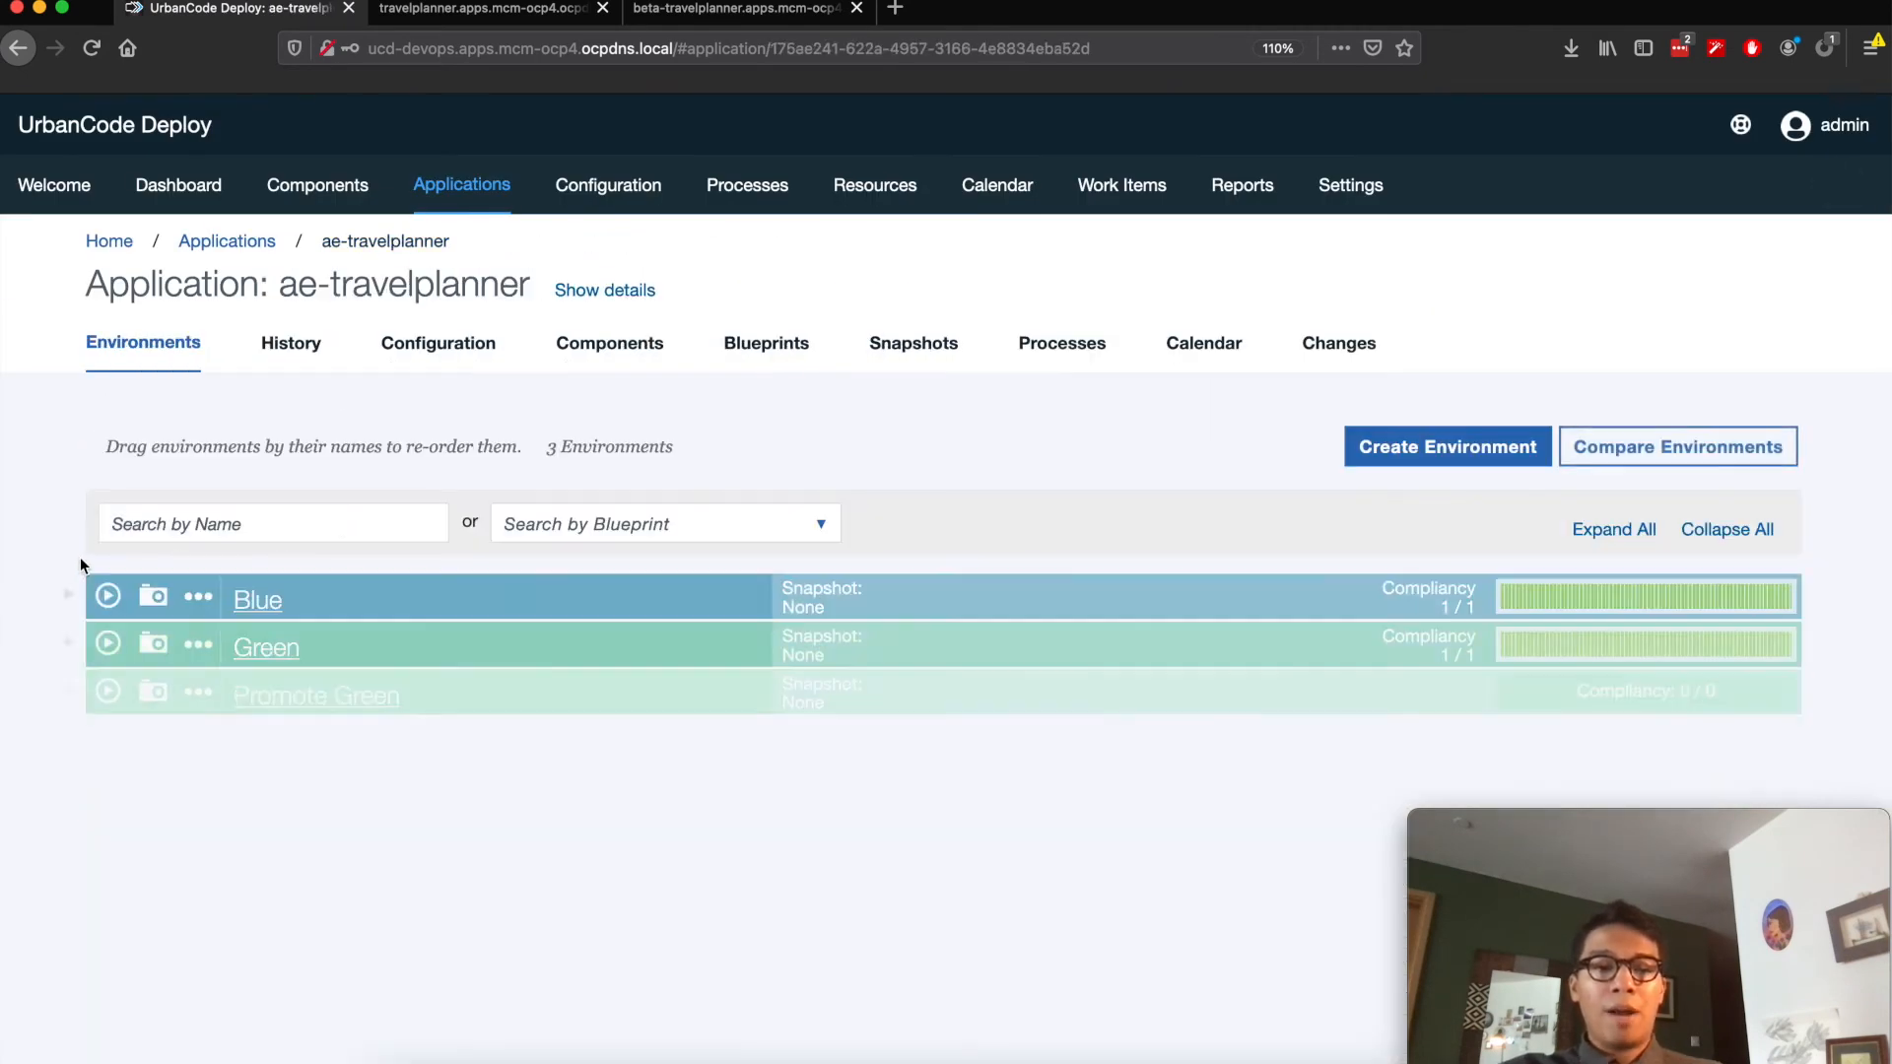
Expand the Green and Blue environments to compare their deployed travelplanner-chart versions, and collapse Green again
click(212, 654)
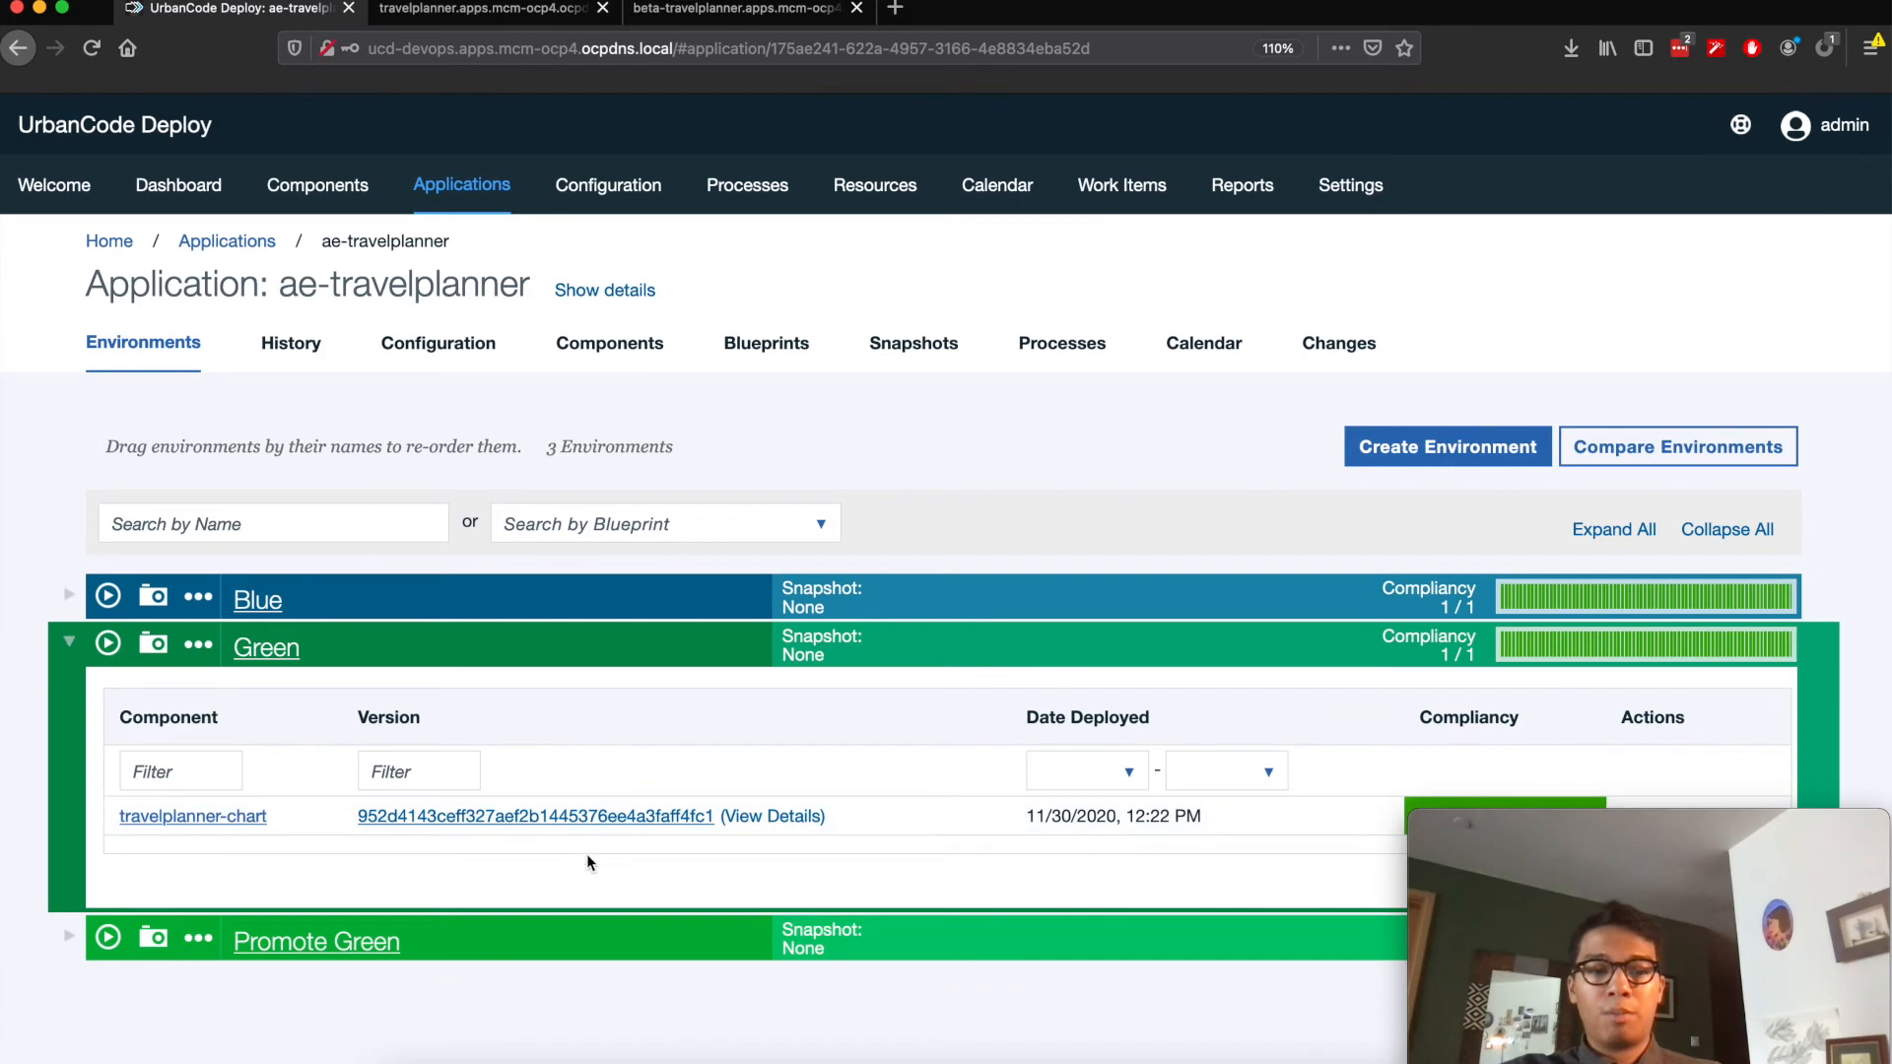
click(67, 594)
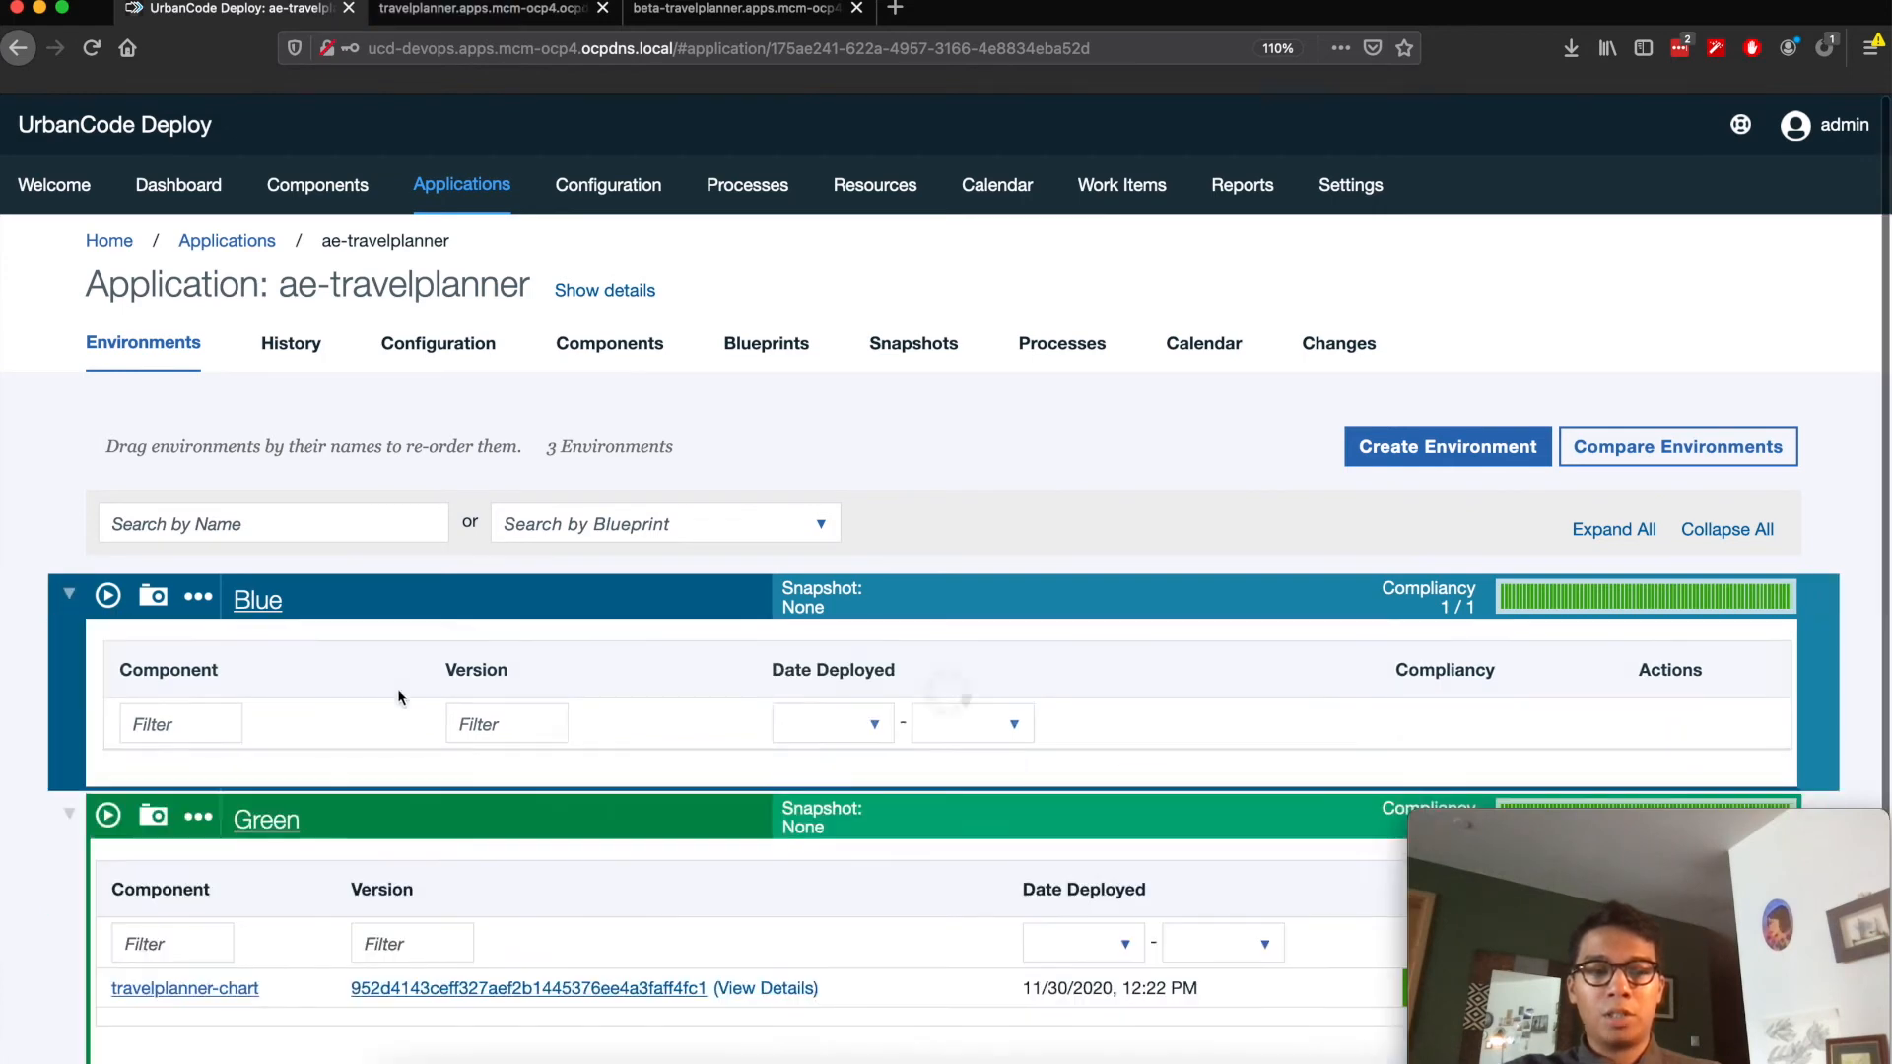
scroll(398, 688, down, 2)
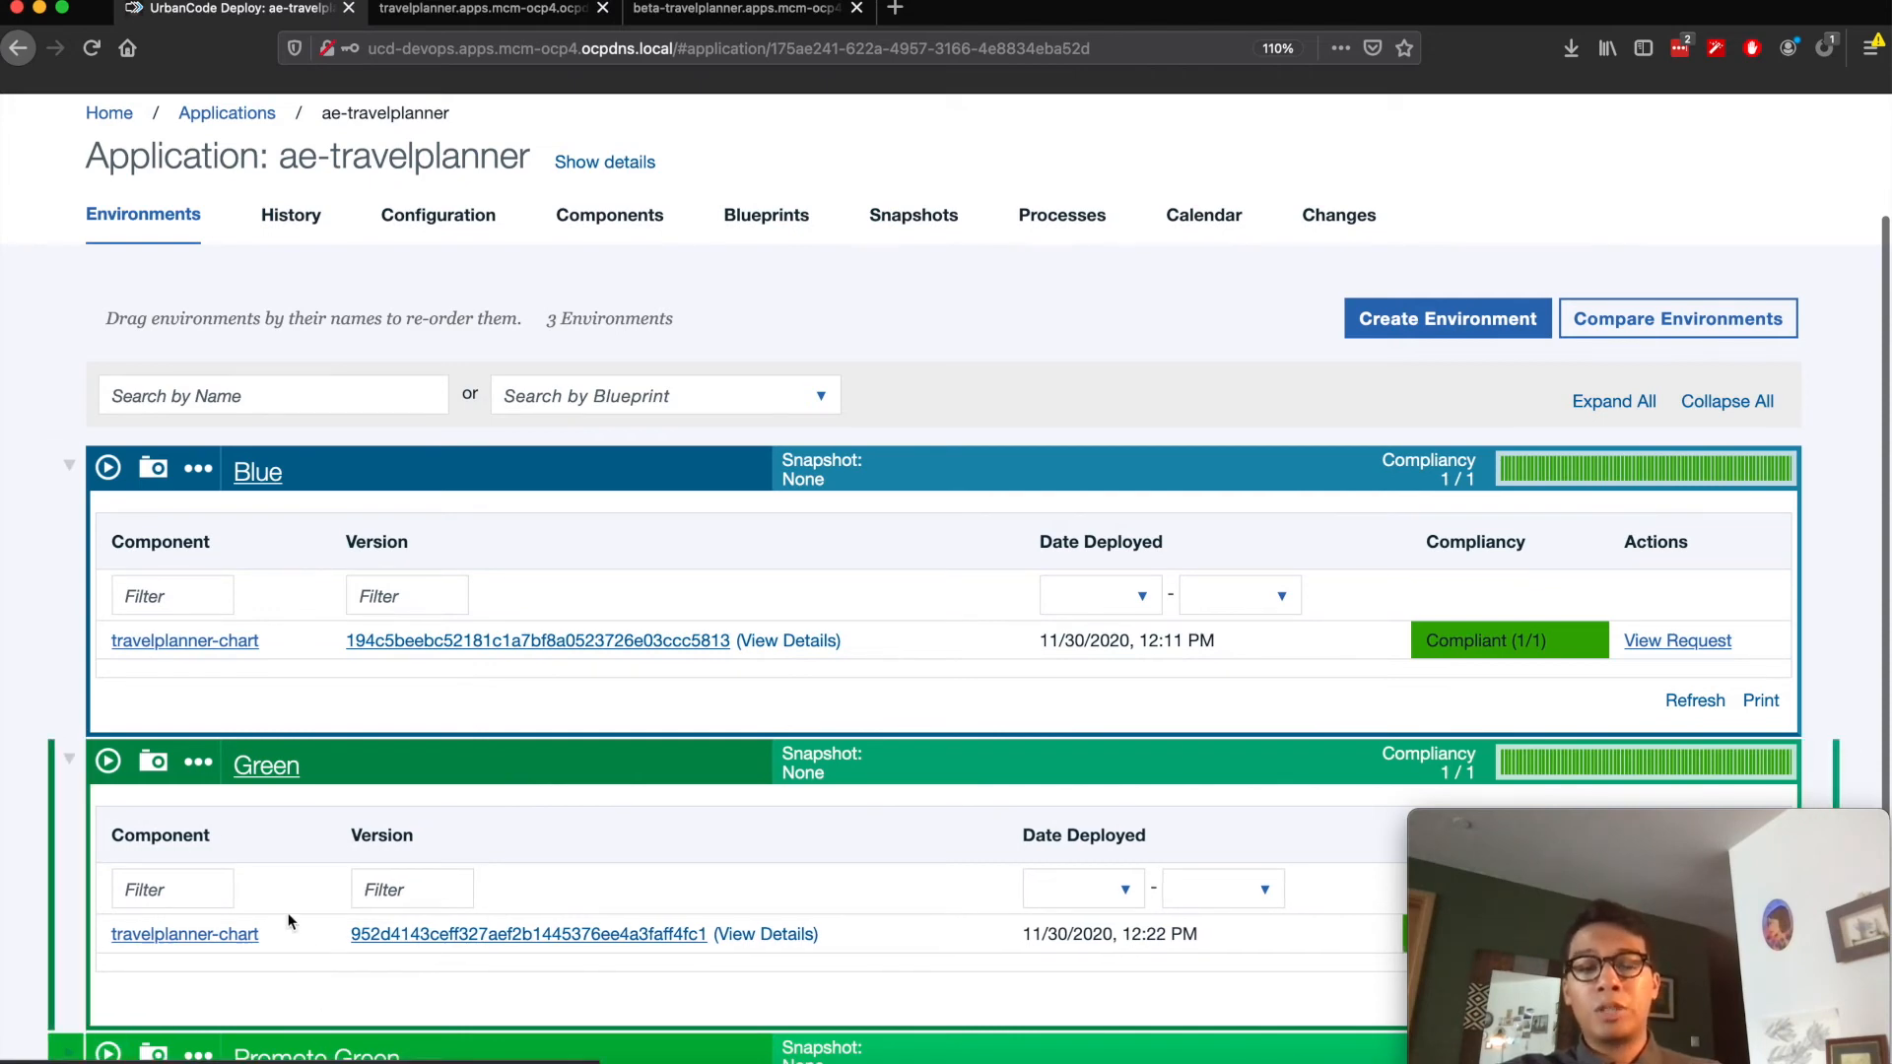
click(71, 760)
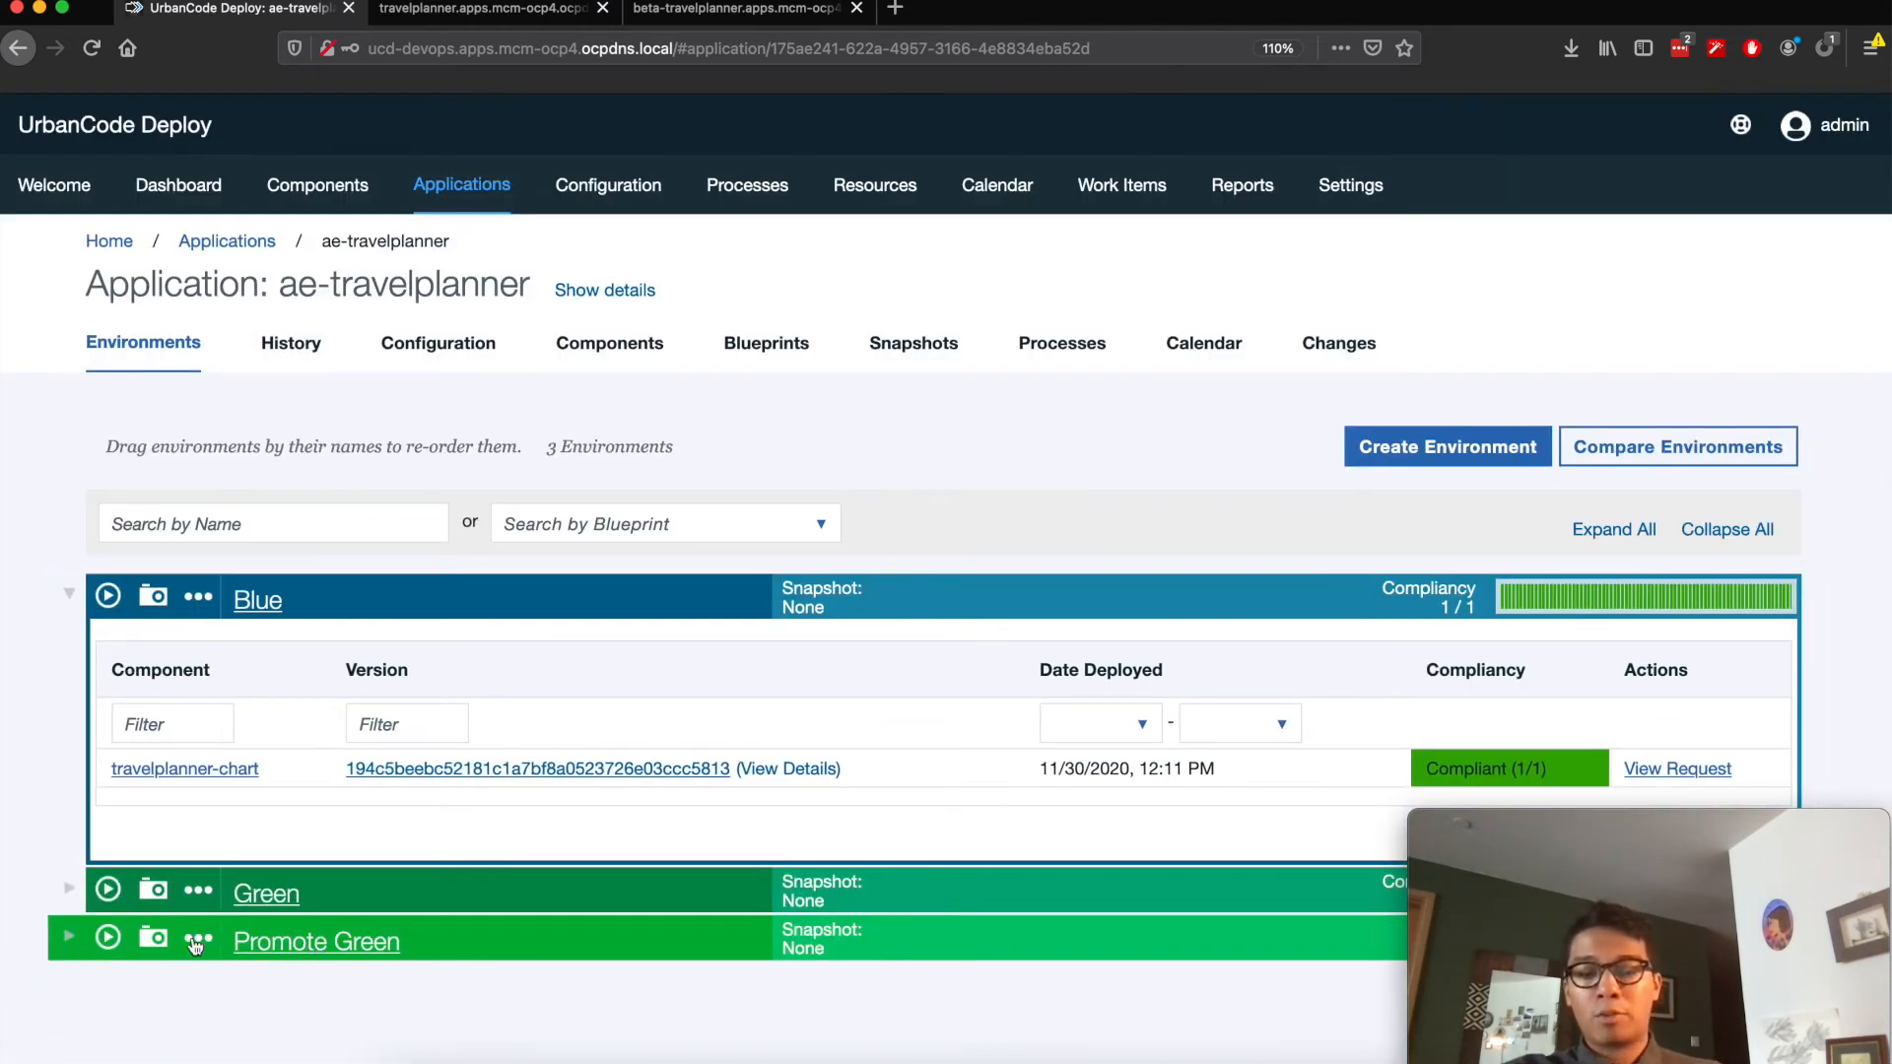
Run the promote process on the Promote Green environment with Only Changed Versions turned off
click(109, 938)
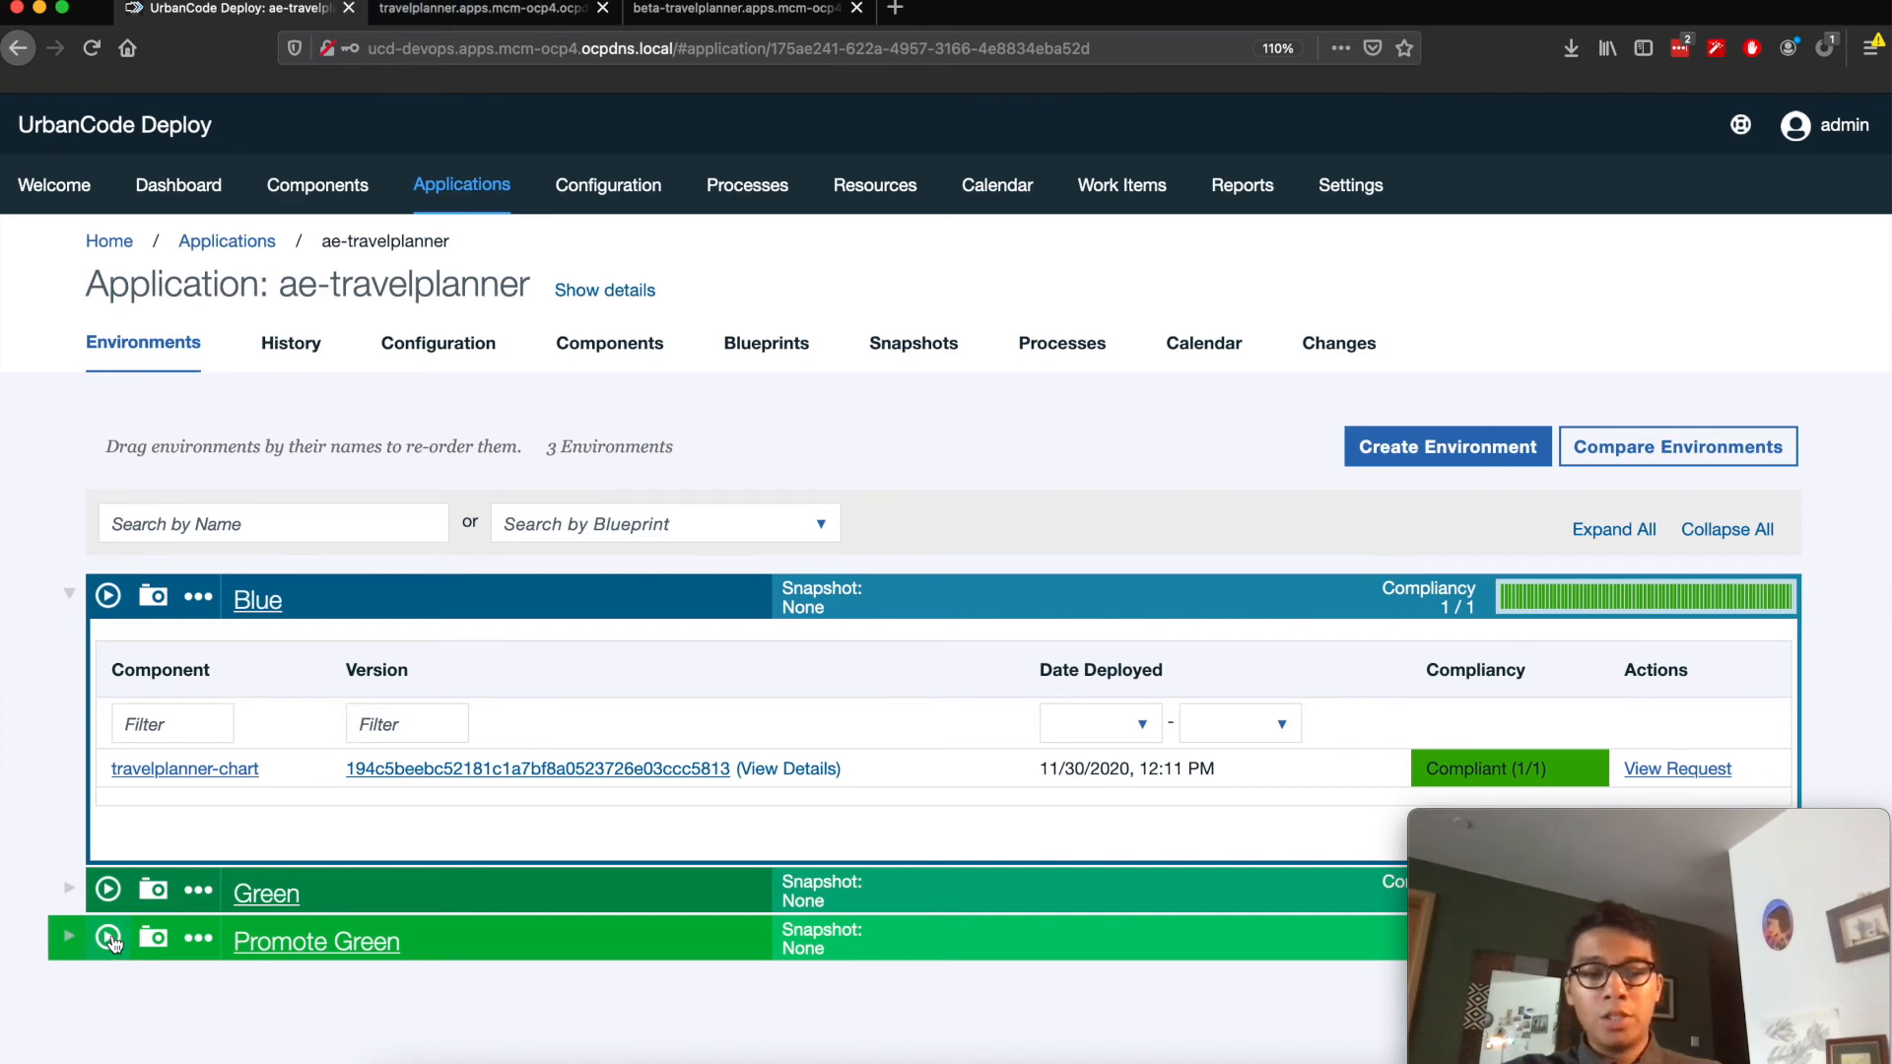
click(1159, 476)
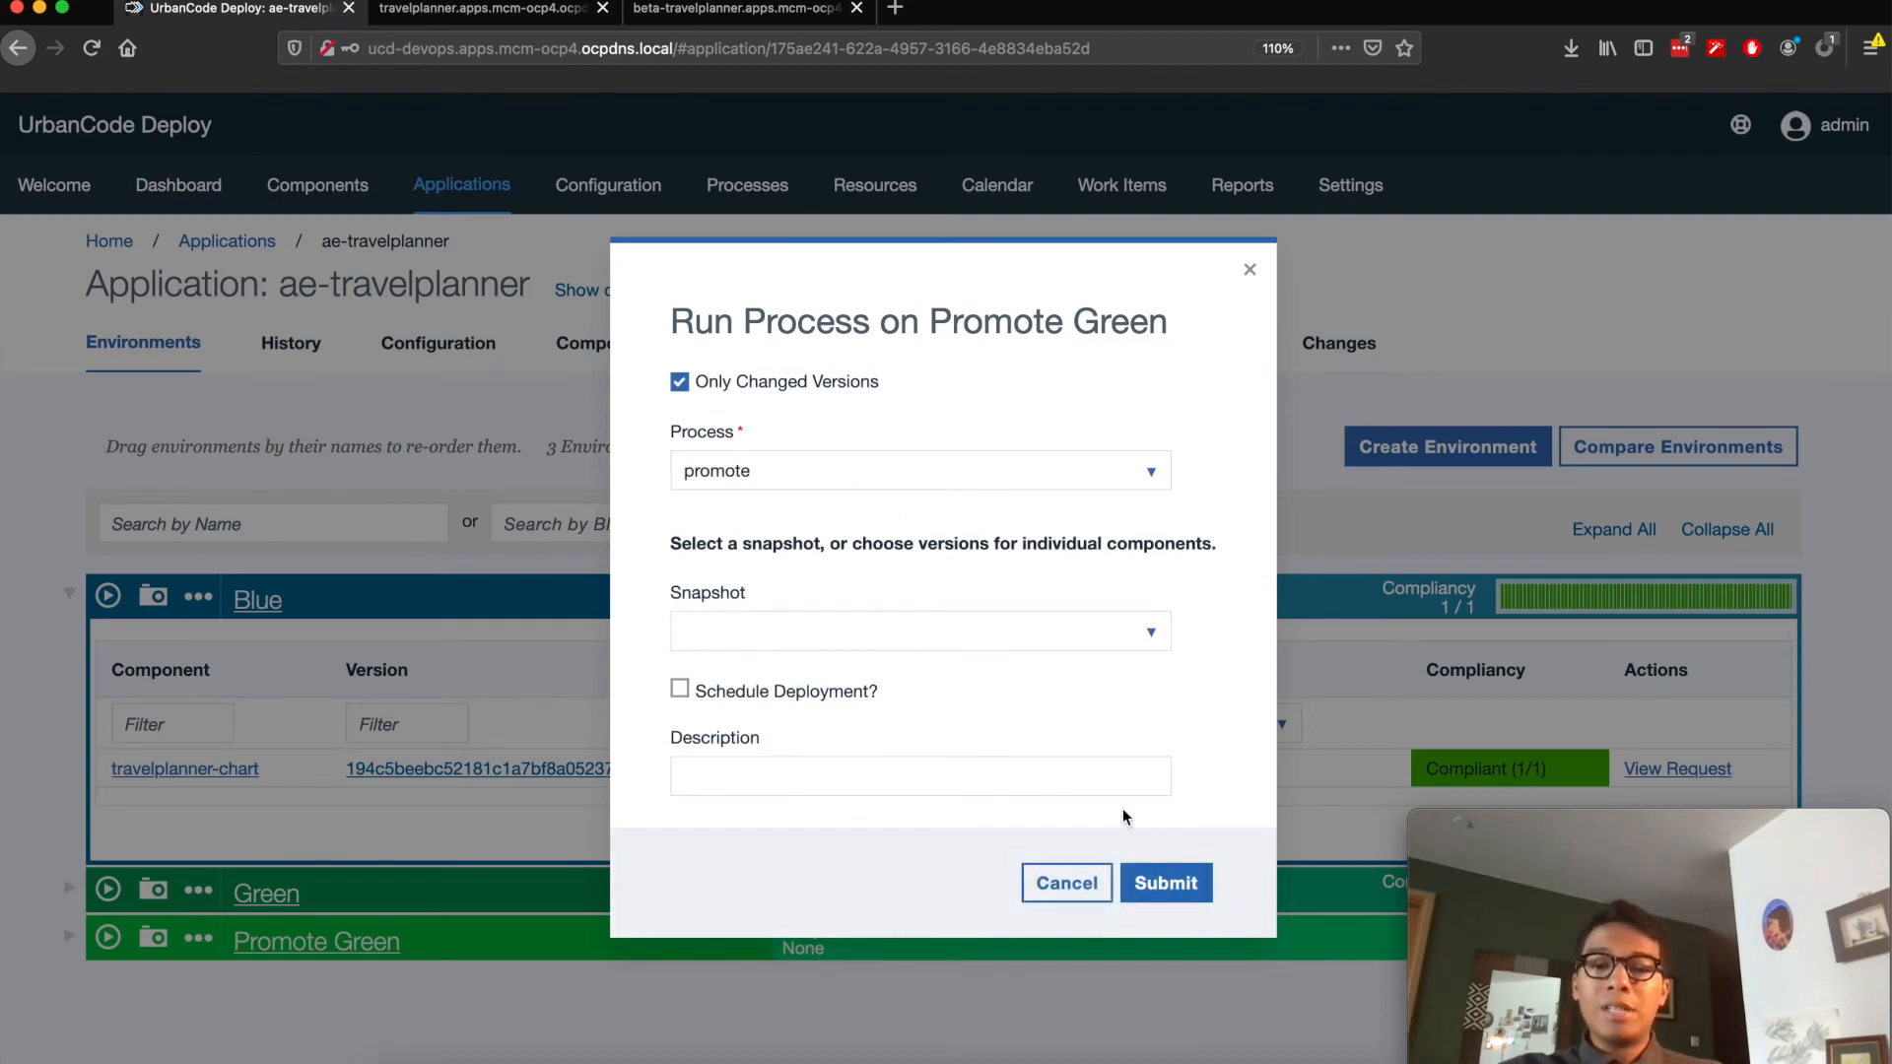
click(680, 383)
click(1165, 883)
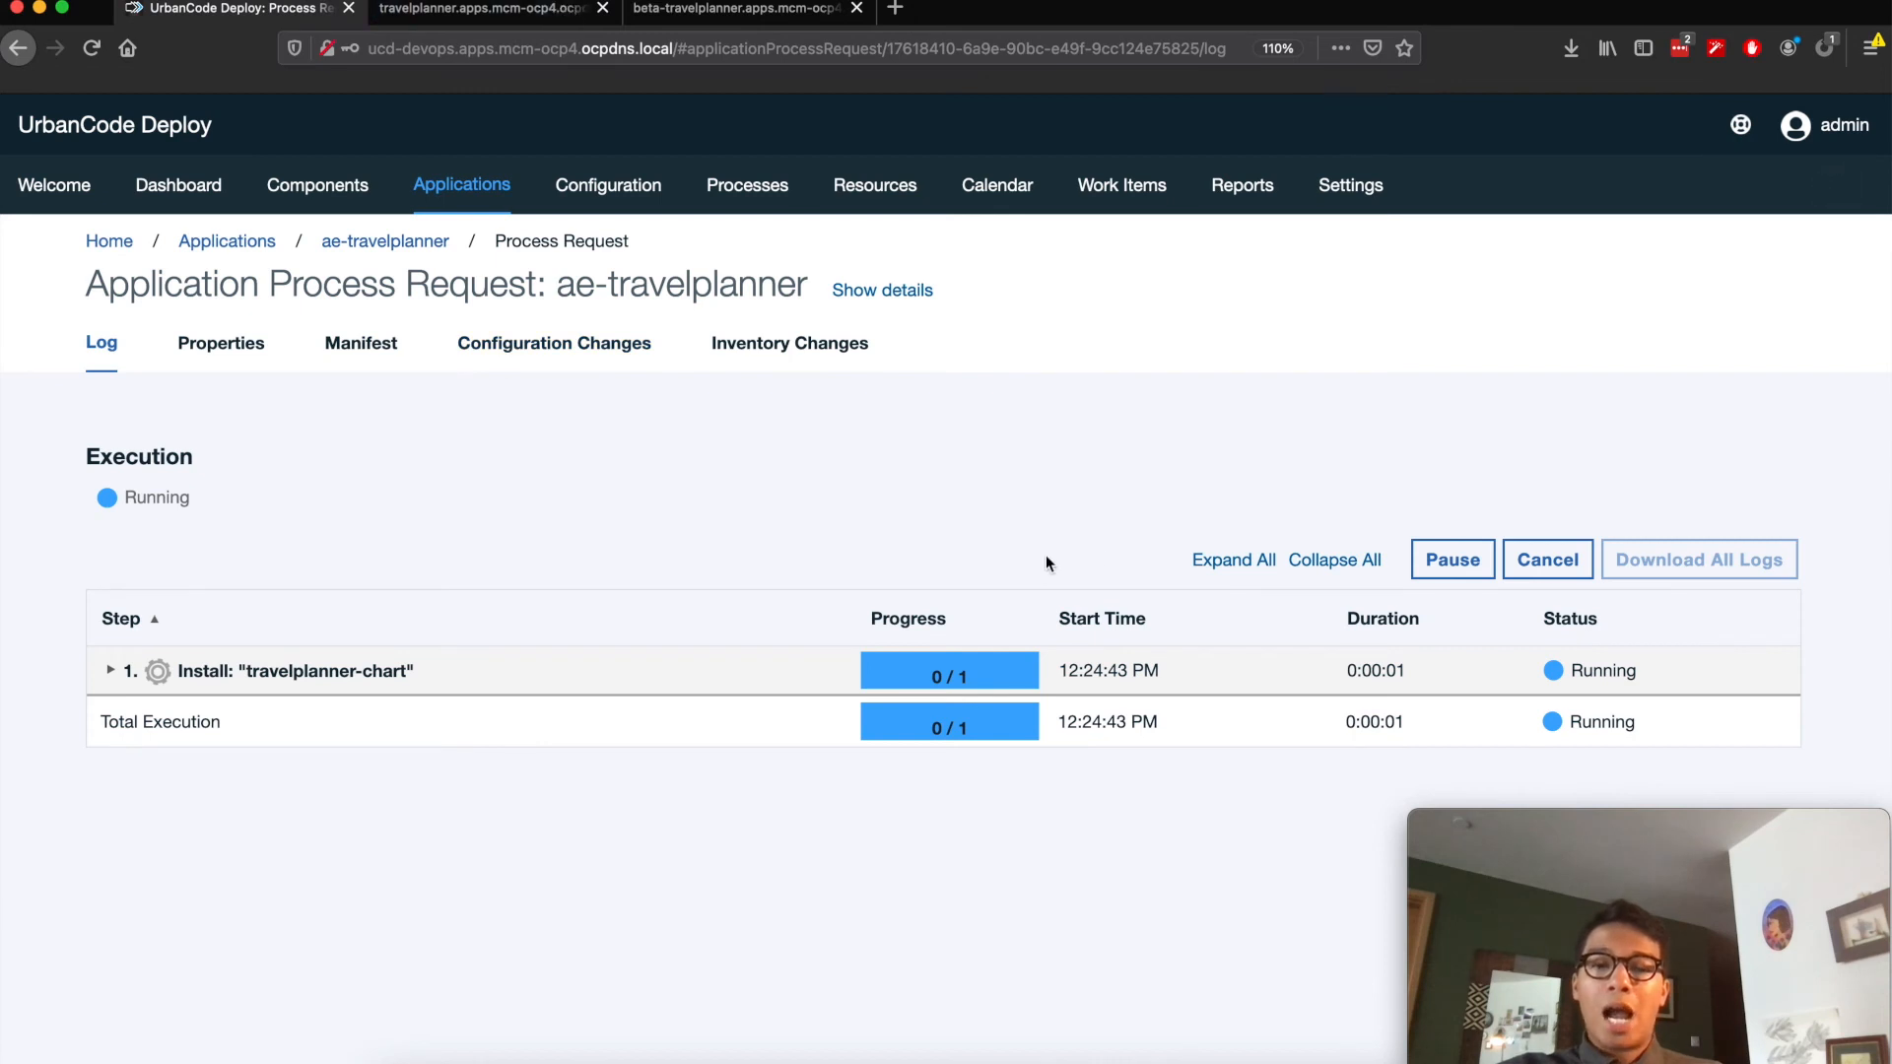
Expand all entries of the promotion run's execution log and examine the progress of its individual steps
click(1247, 560)
click(157, 762)
scroll(25, 618, down, 3)
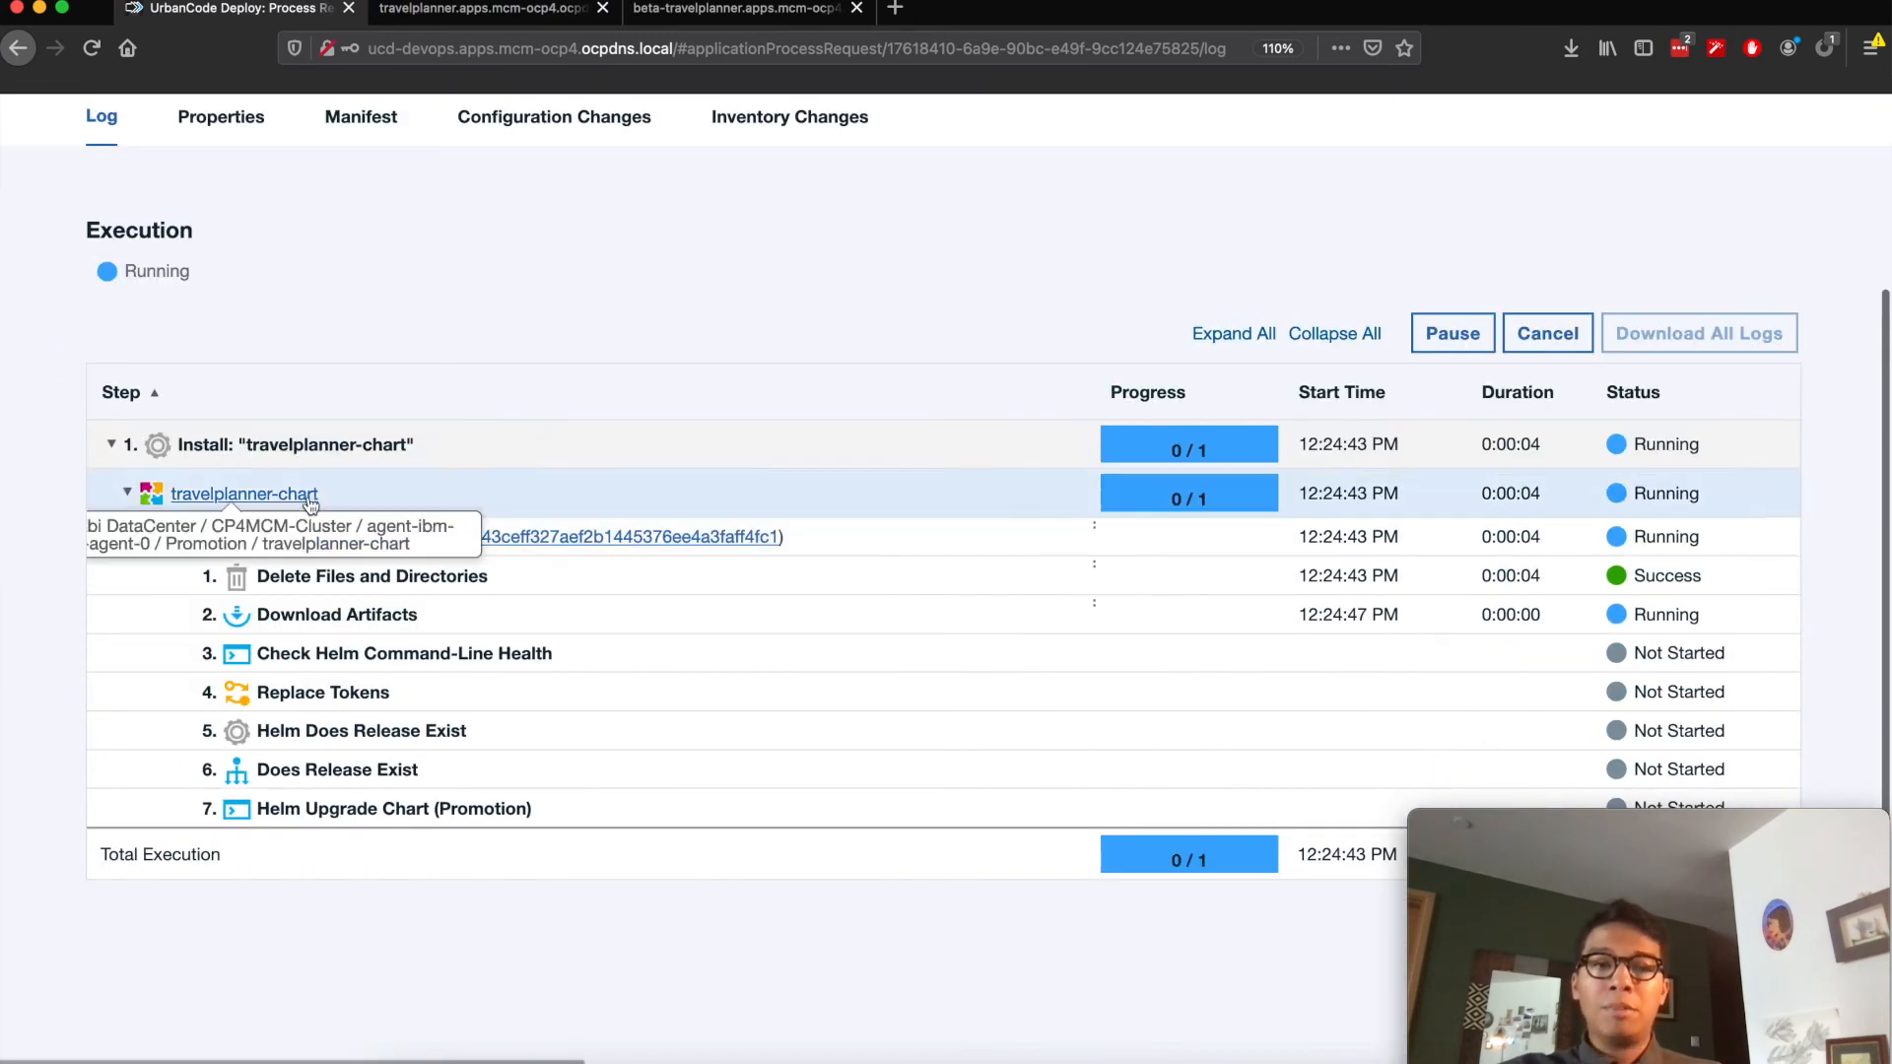
Reload the live travelplanner page repeatedly during the promotion to check which version and slot it serves
click(459, 17)
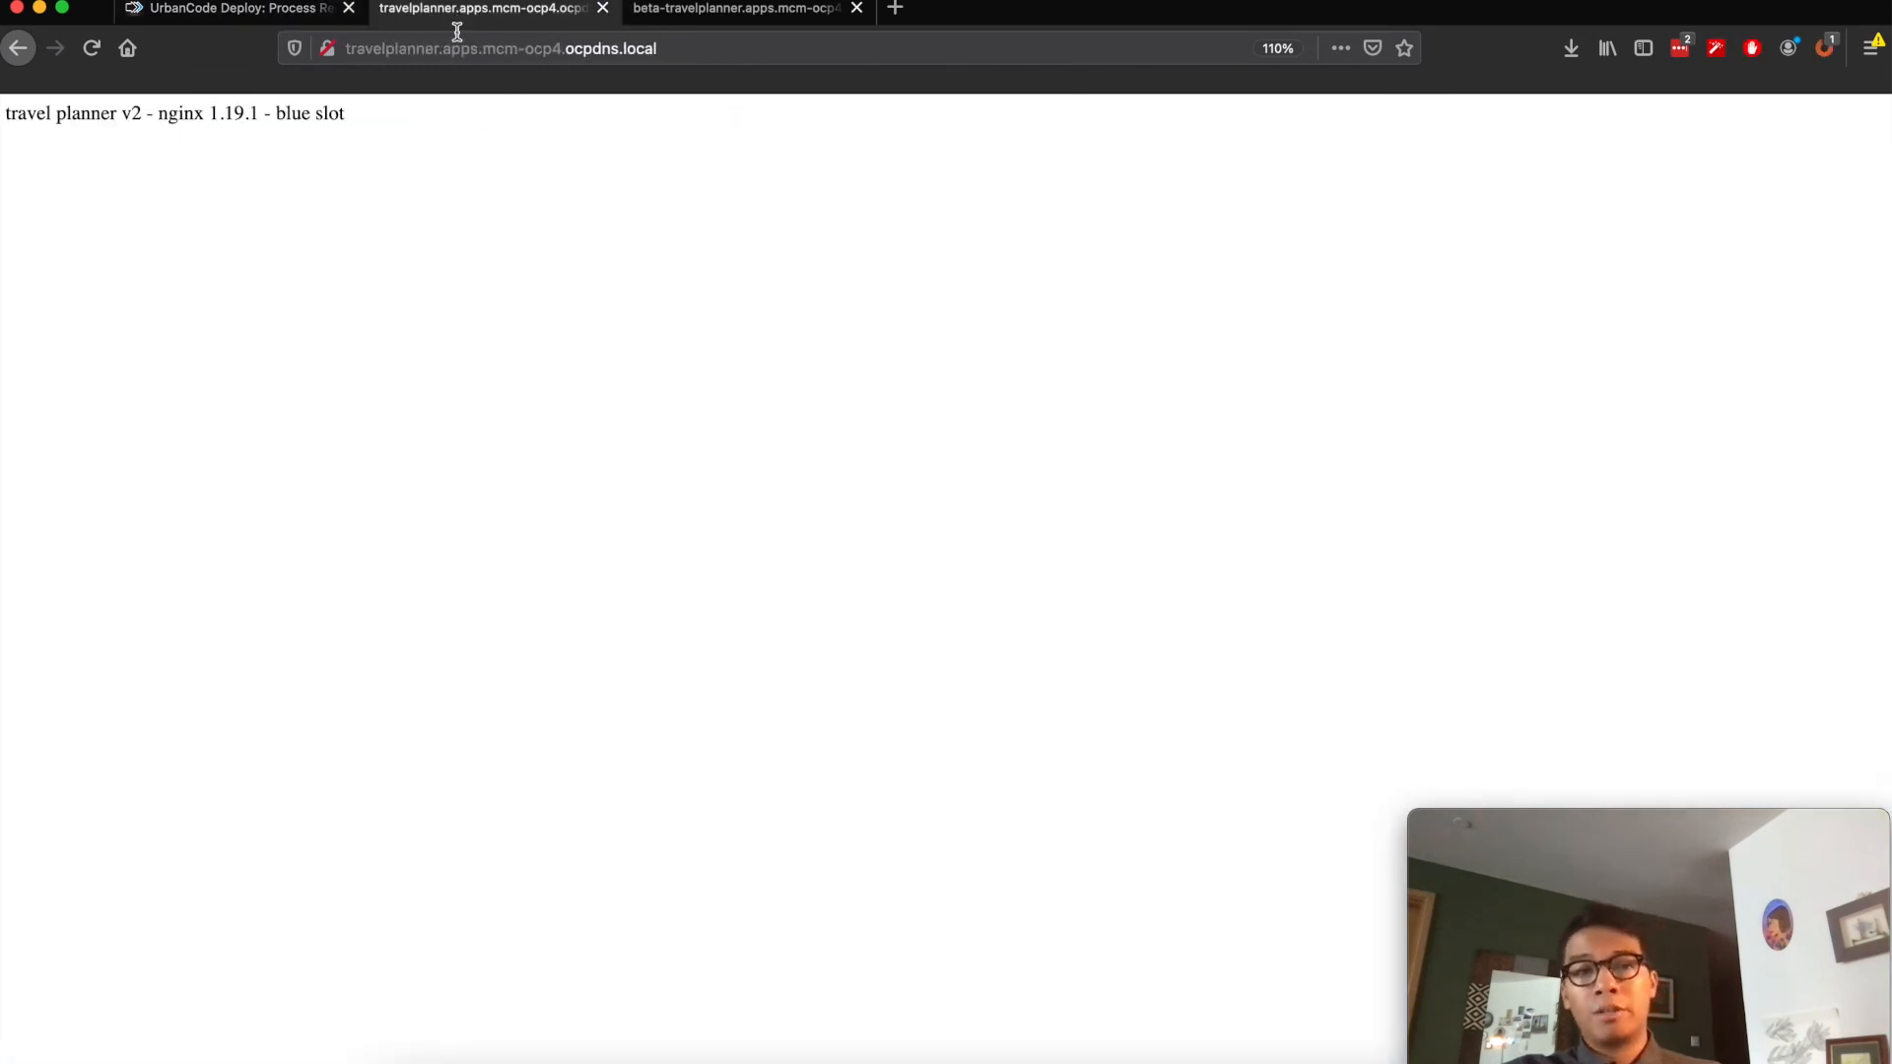
key(super+r)
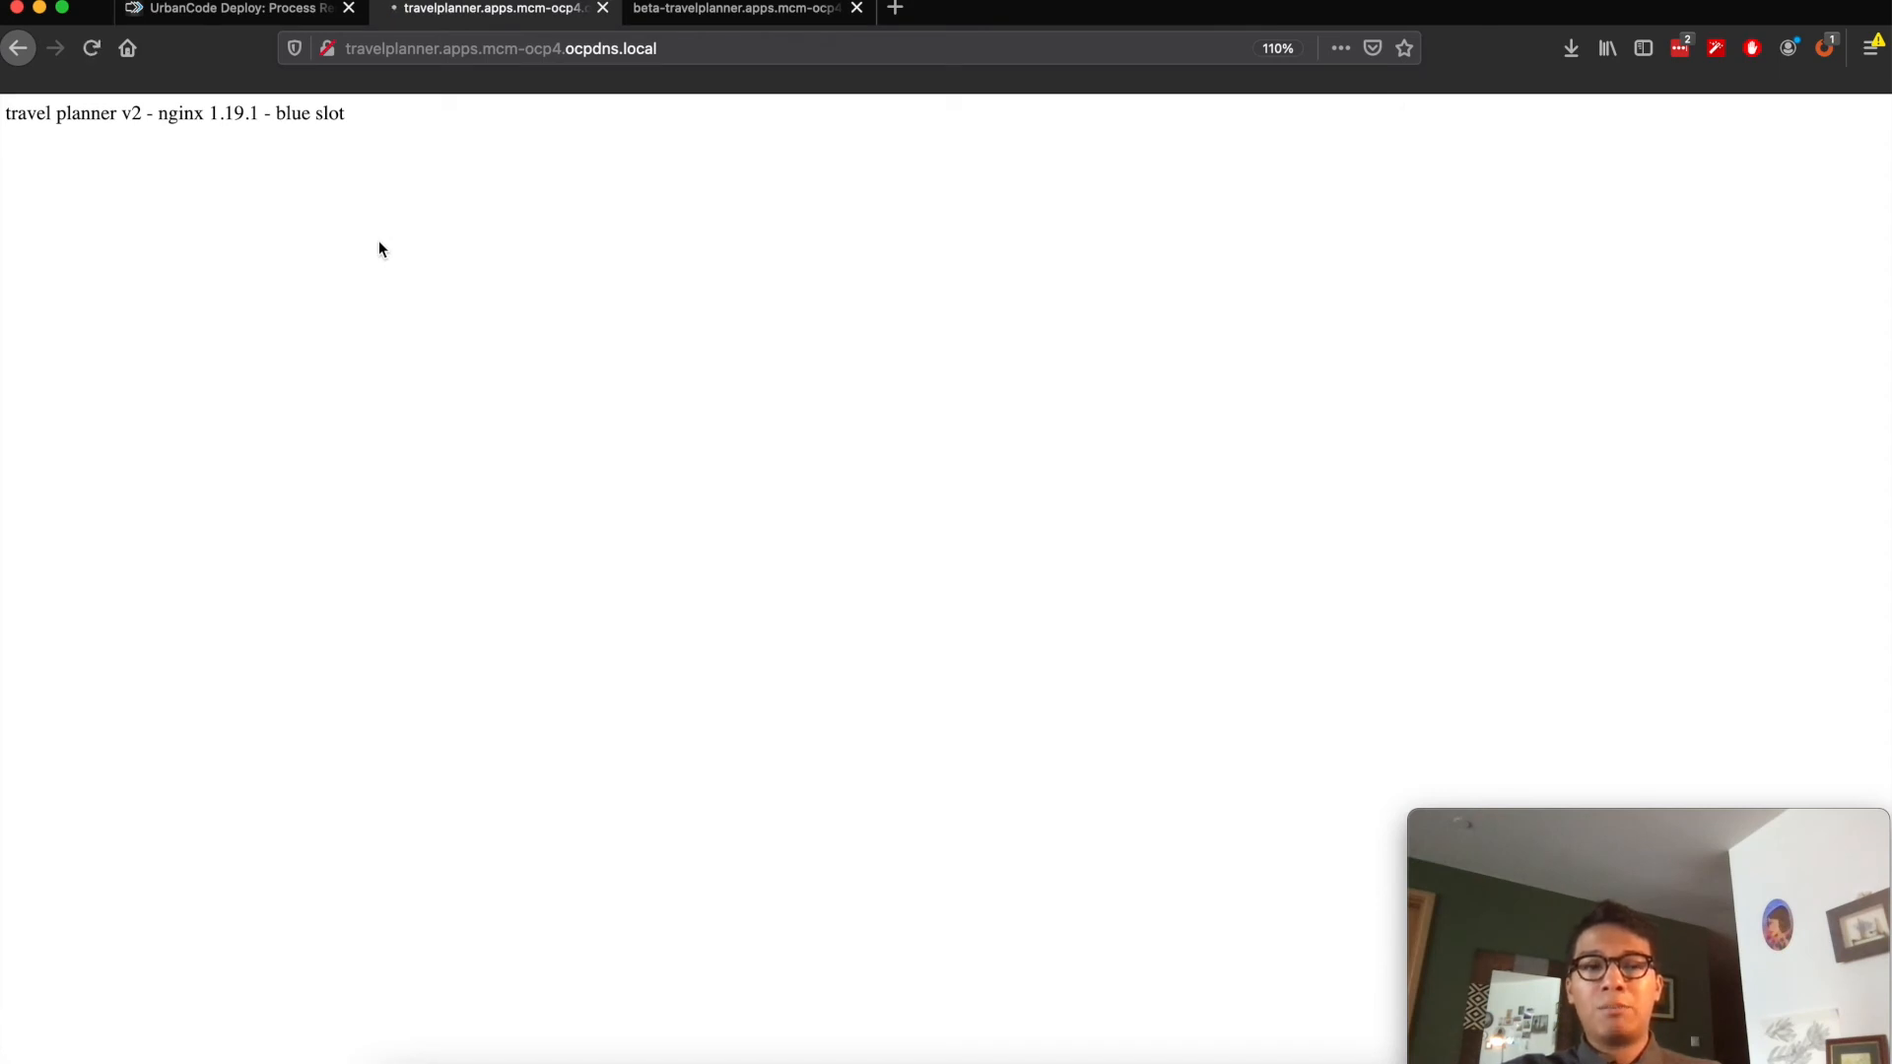
key(super+r)
key(super+r)
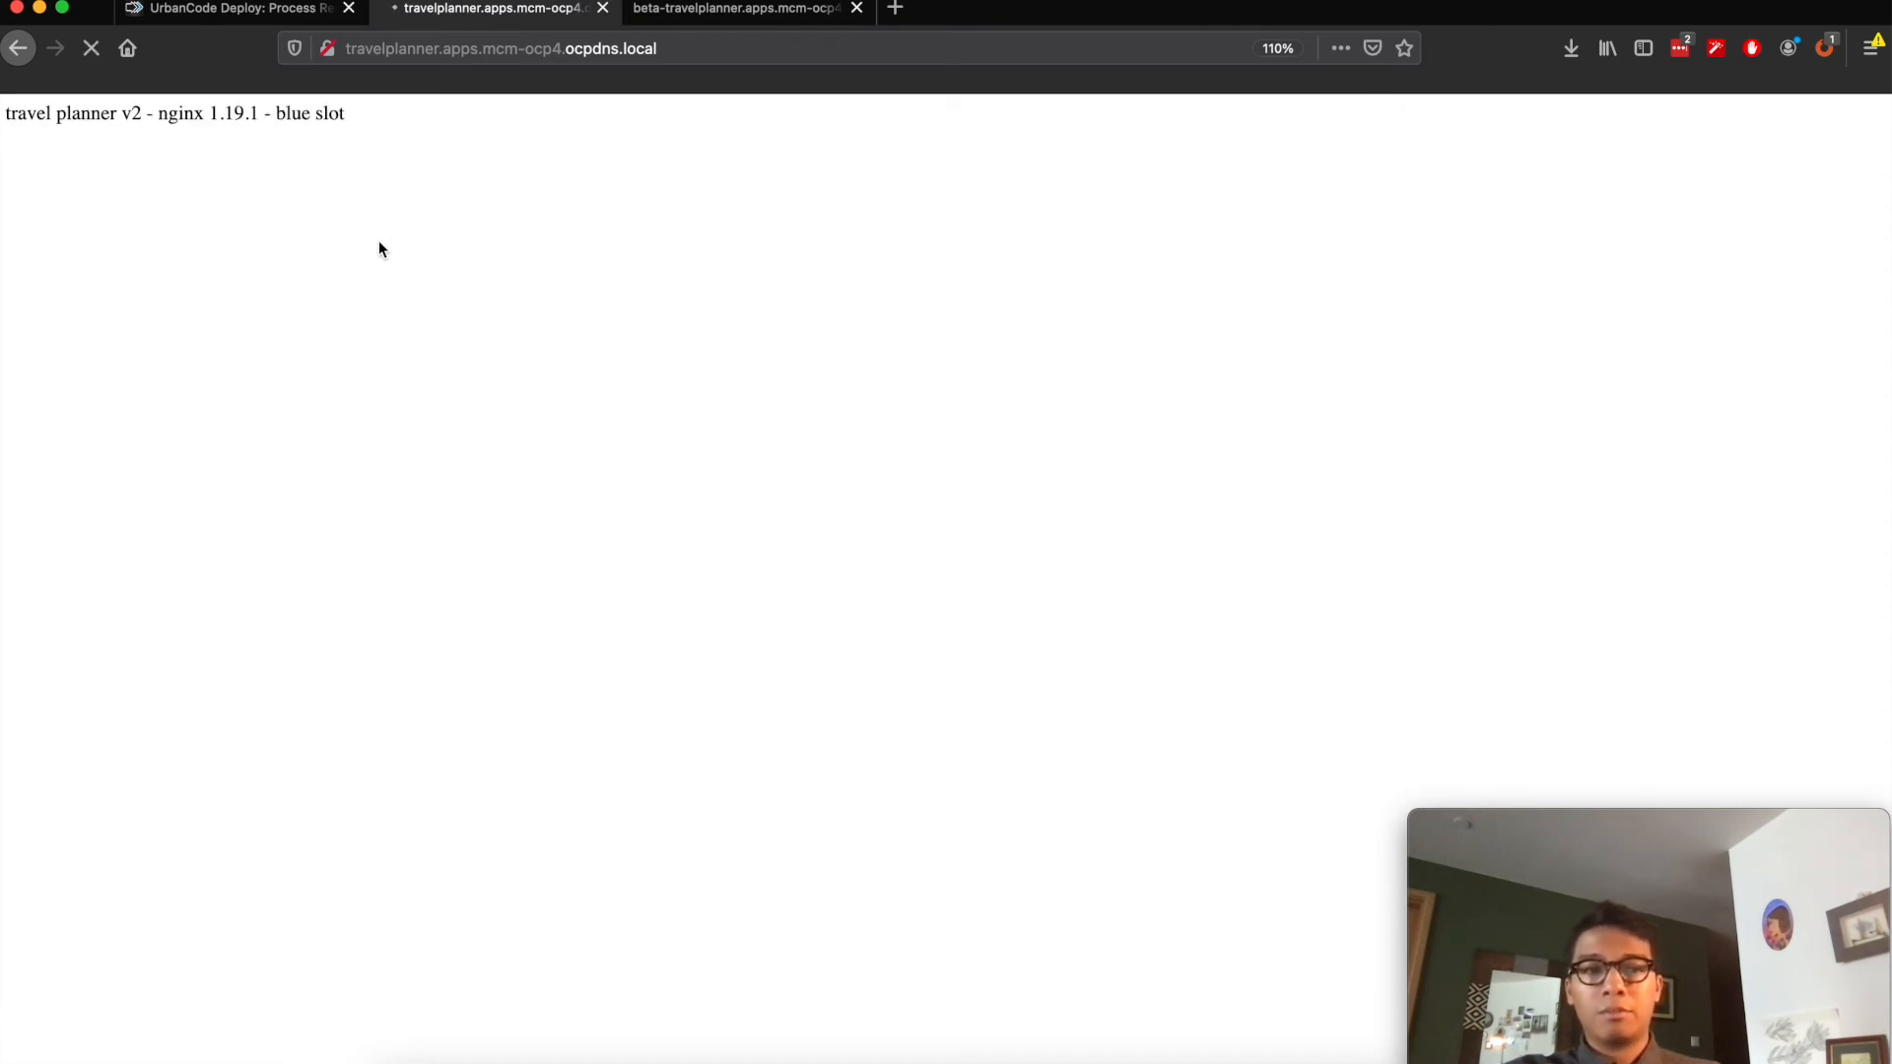
key(super+r)
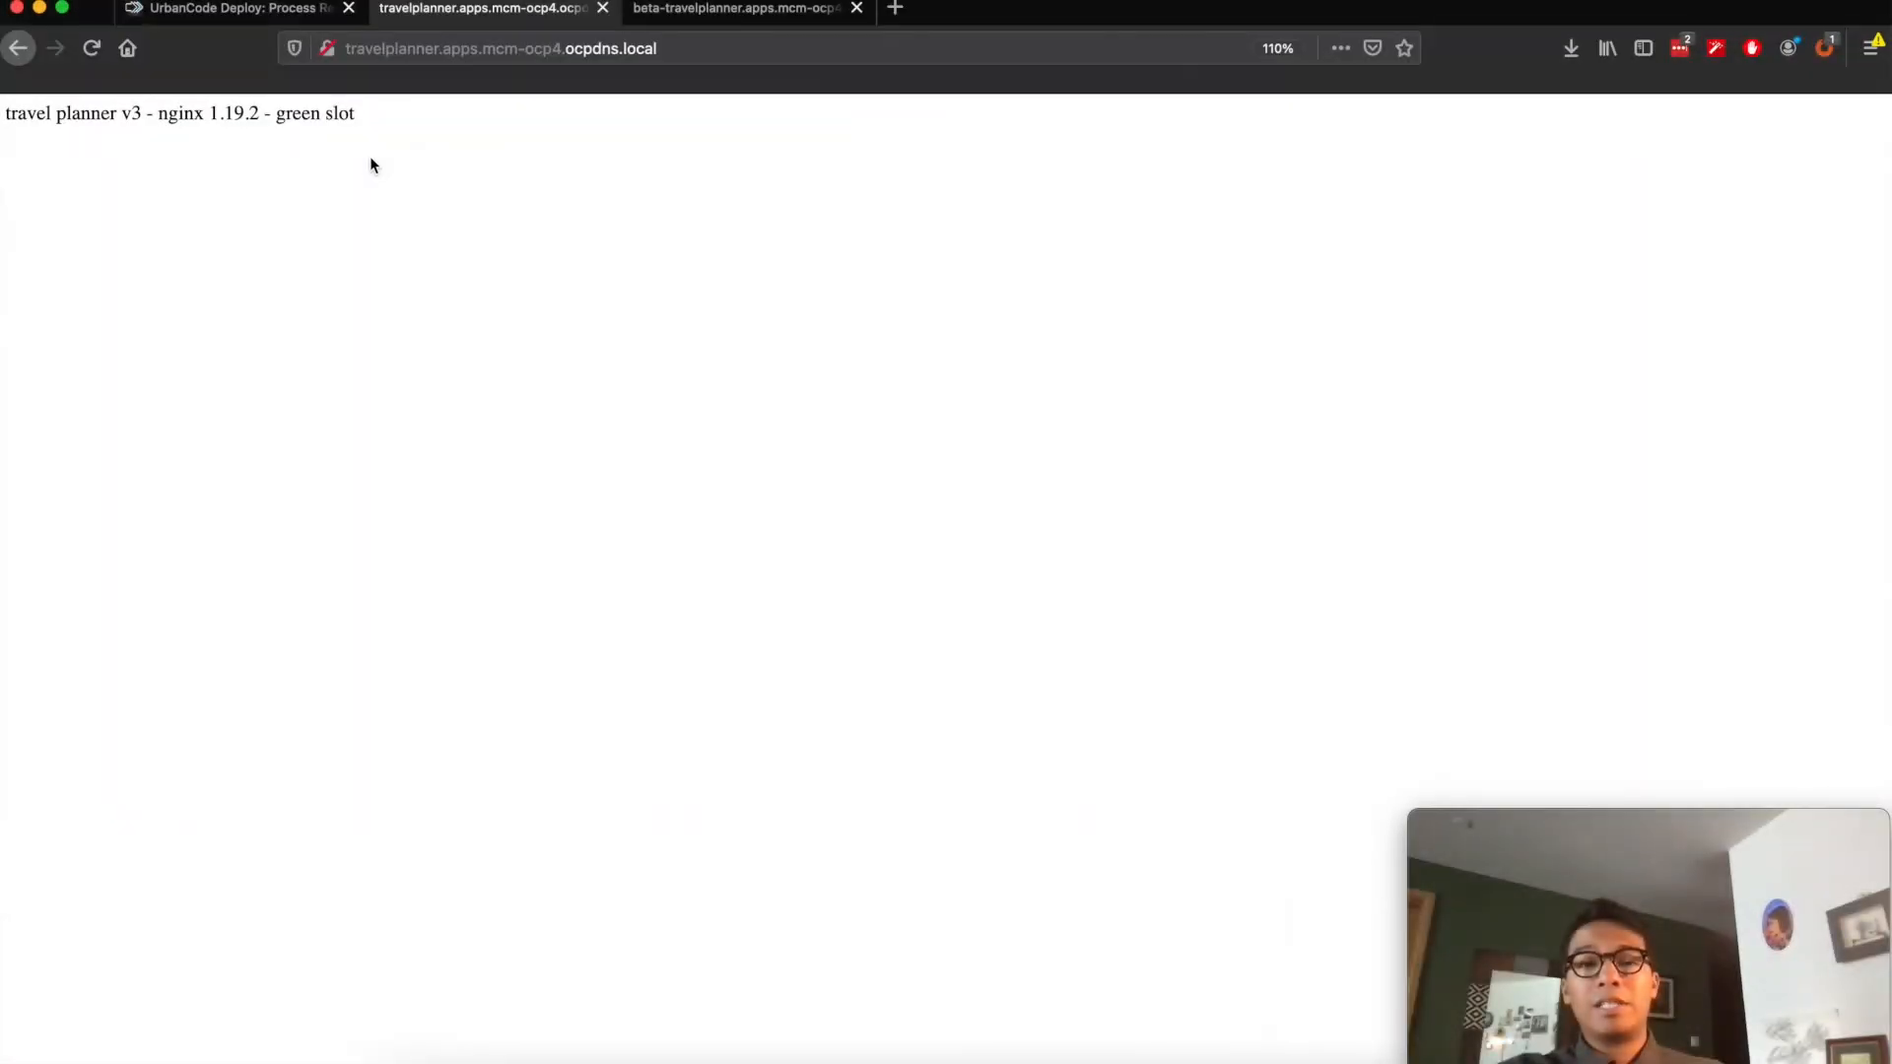
Reload the live travelplanner page to recheck its version and slot, and return to the promotion run's execution log to review its outcome
key(super+r)
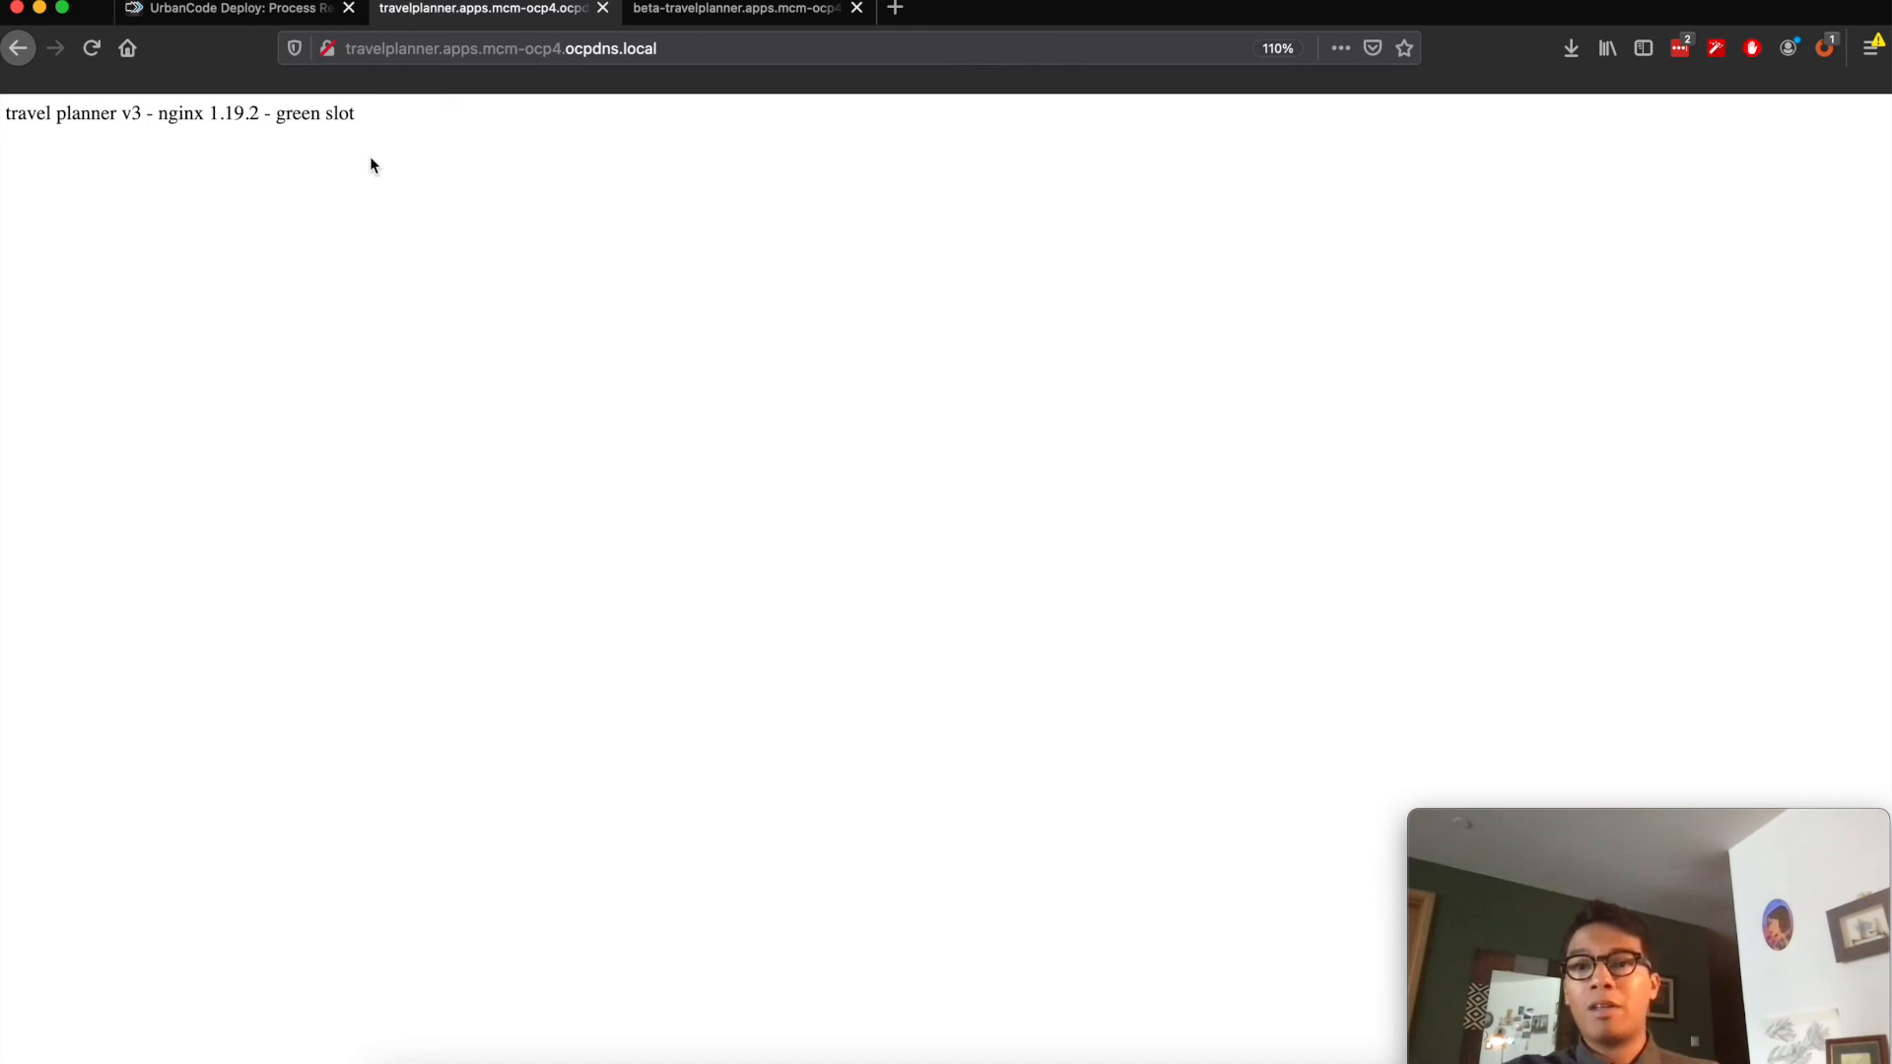
key(super+r)
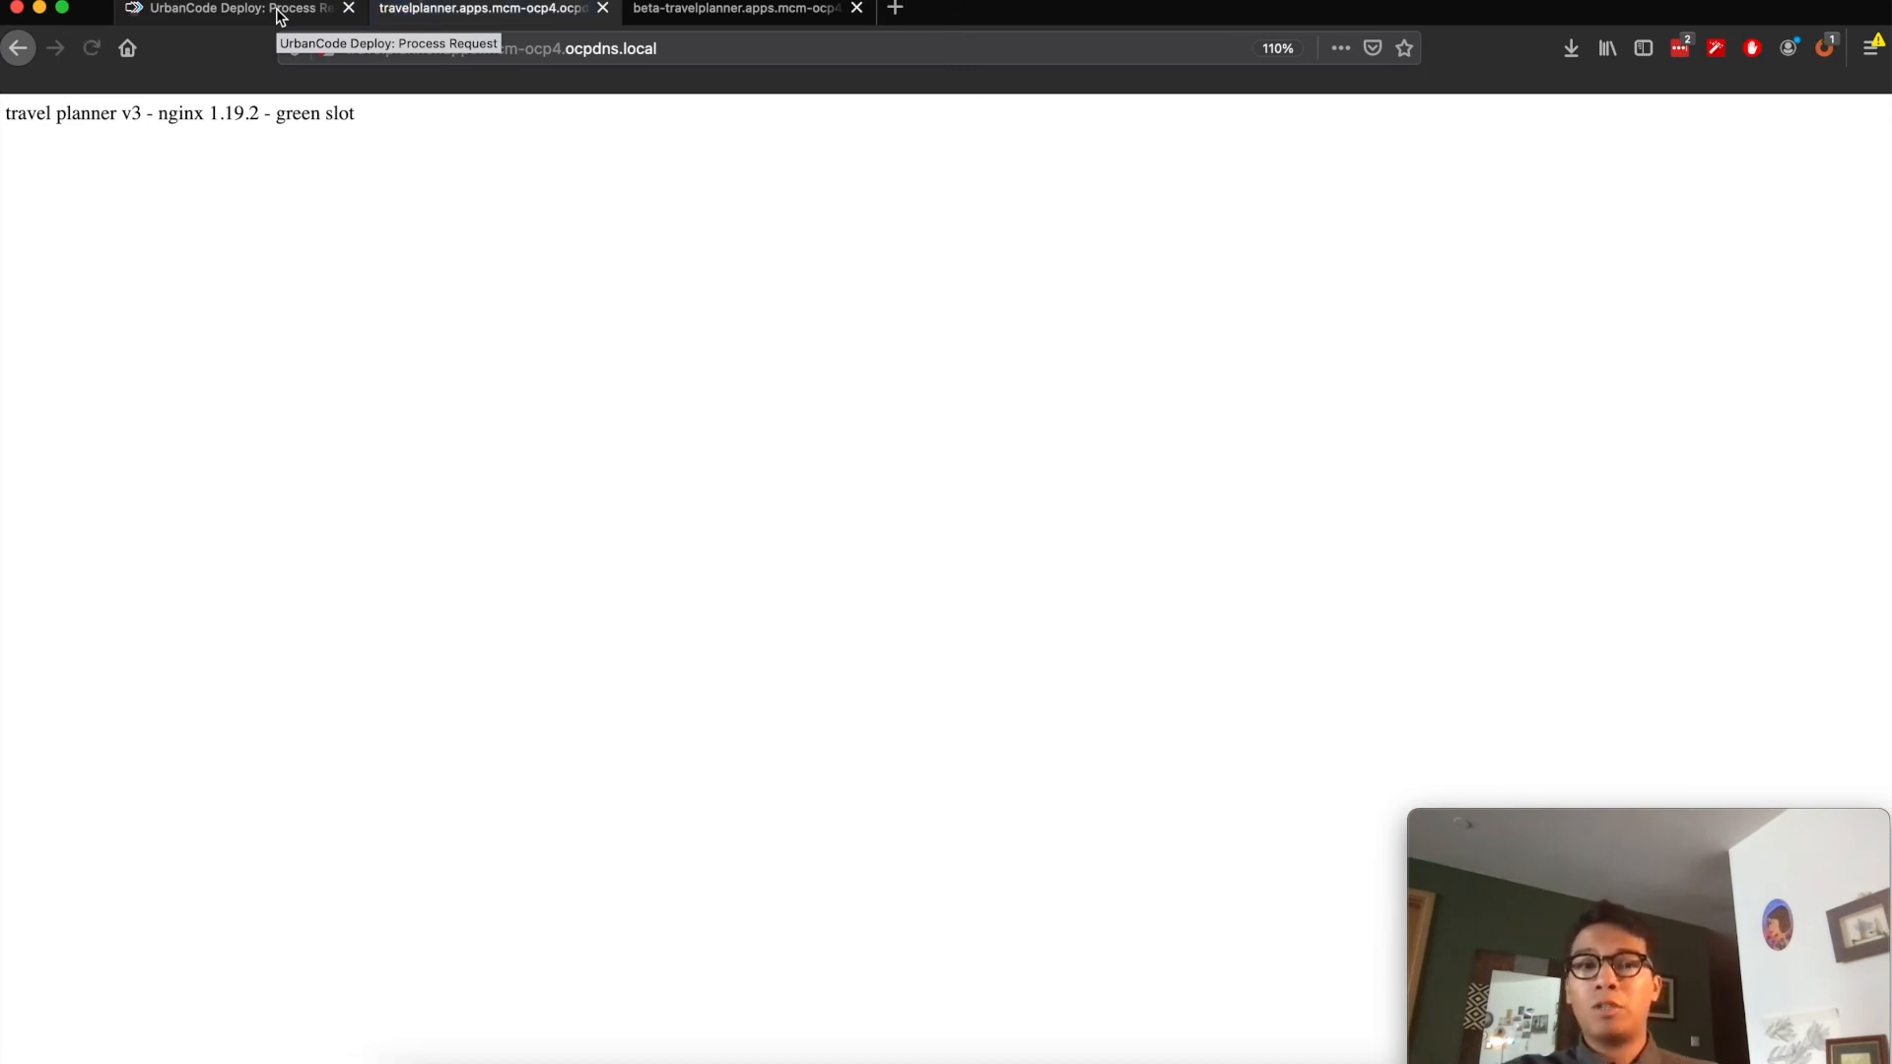
click(279, 16)
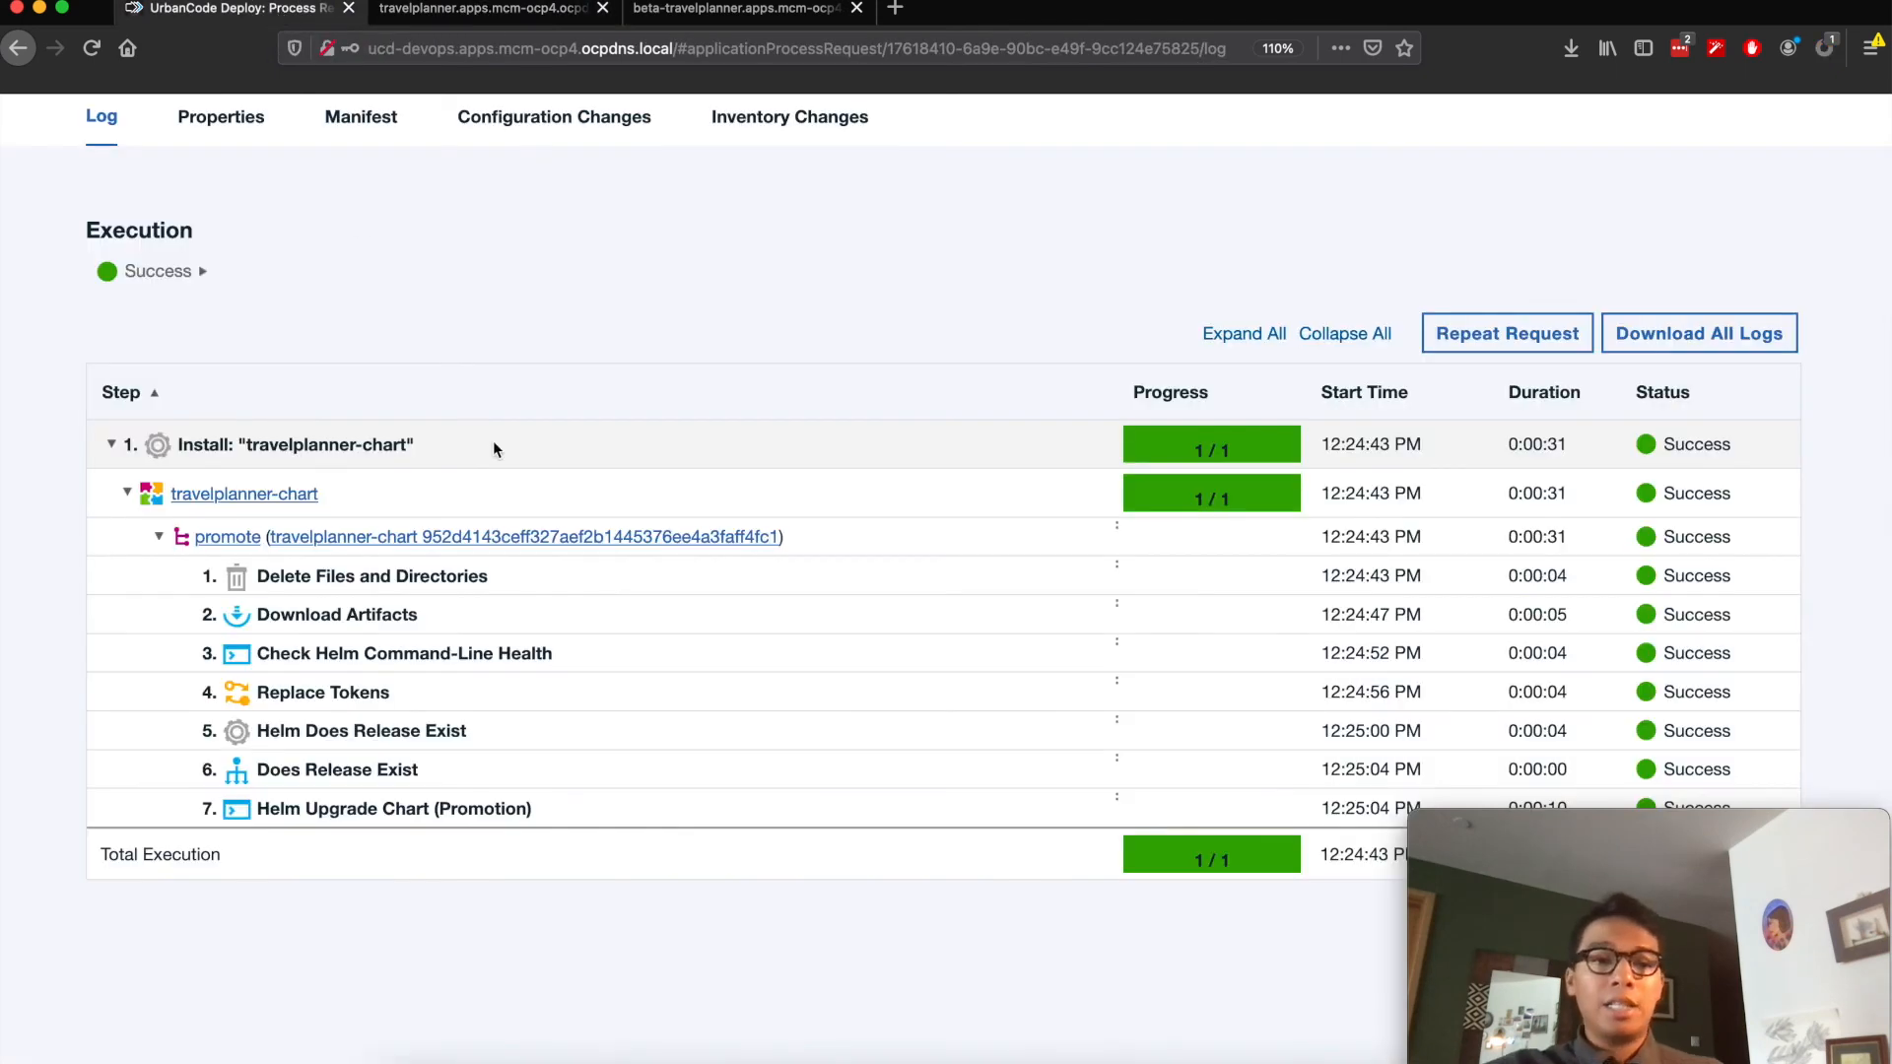
scroll(395, 316, up, 3)
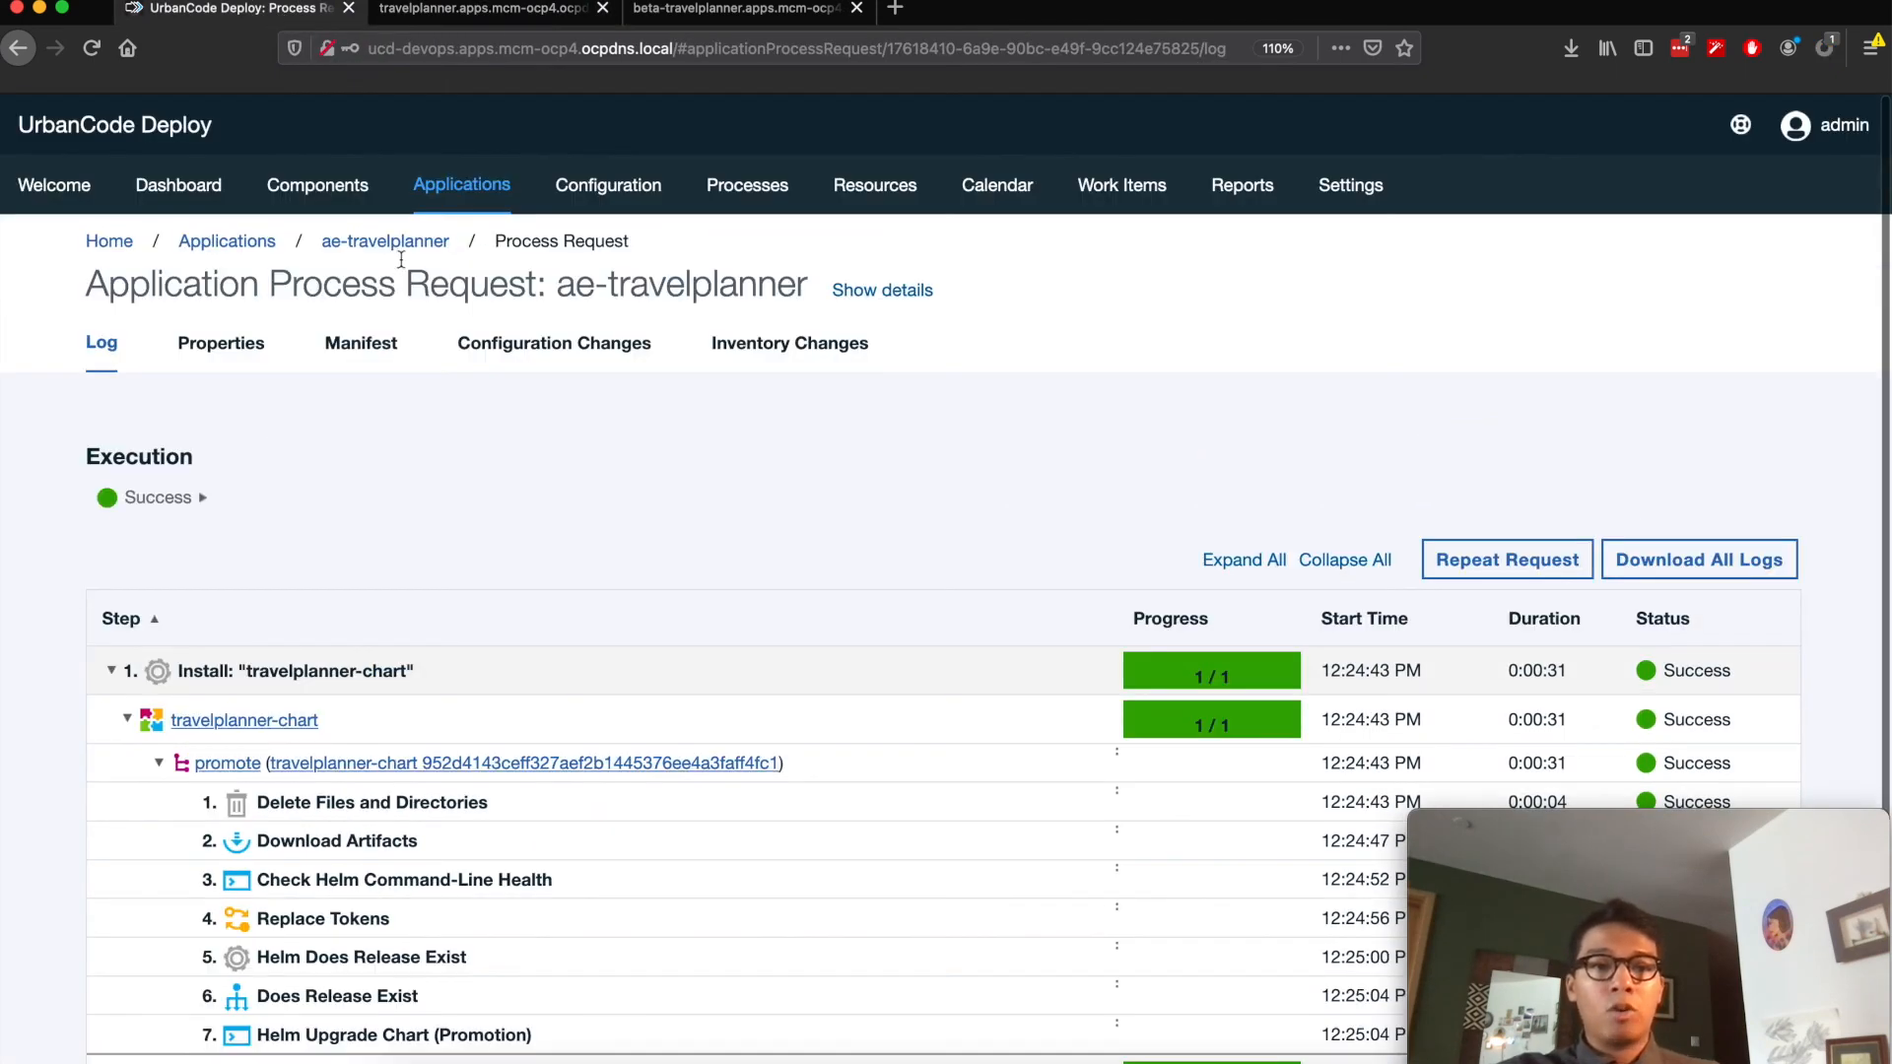
Open the ae-travelplanner application and set up a process run on the Promote Green environment with de-promote as the process
click(394, 244)
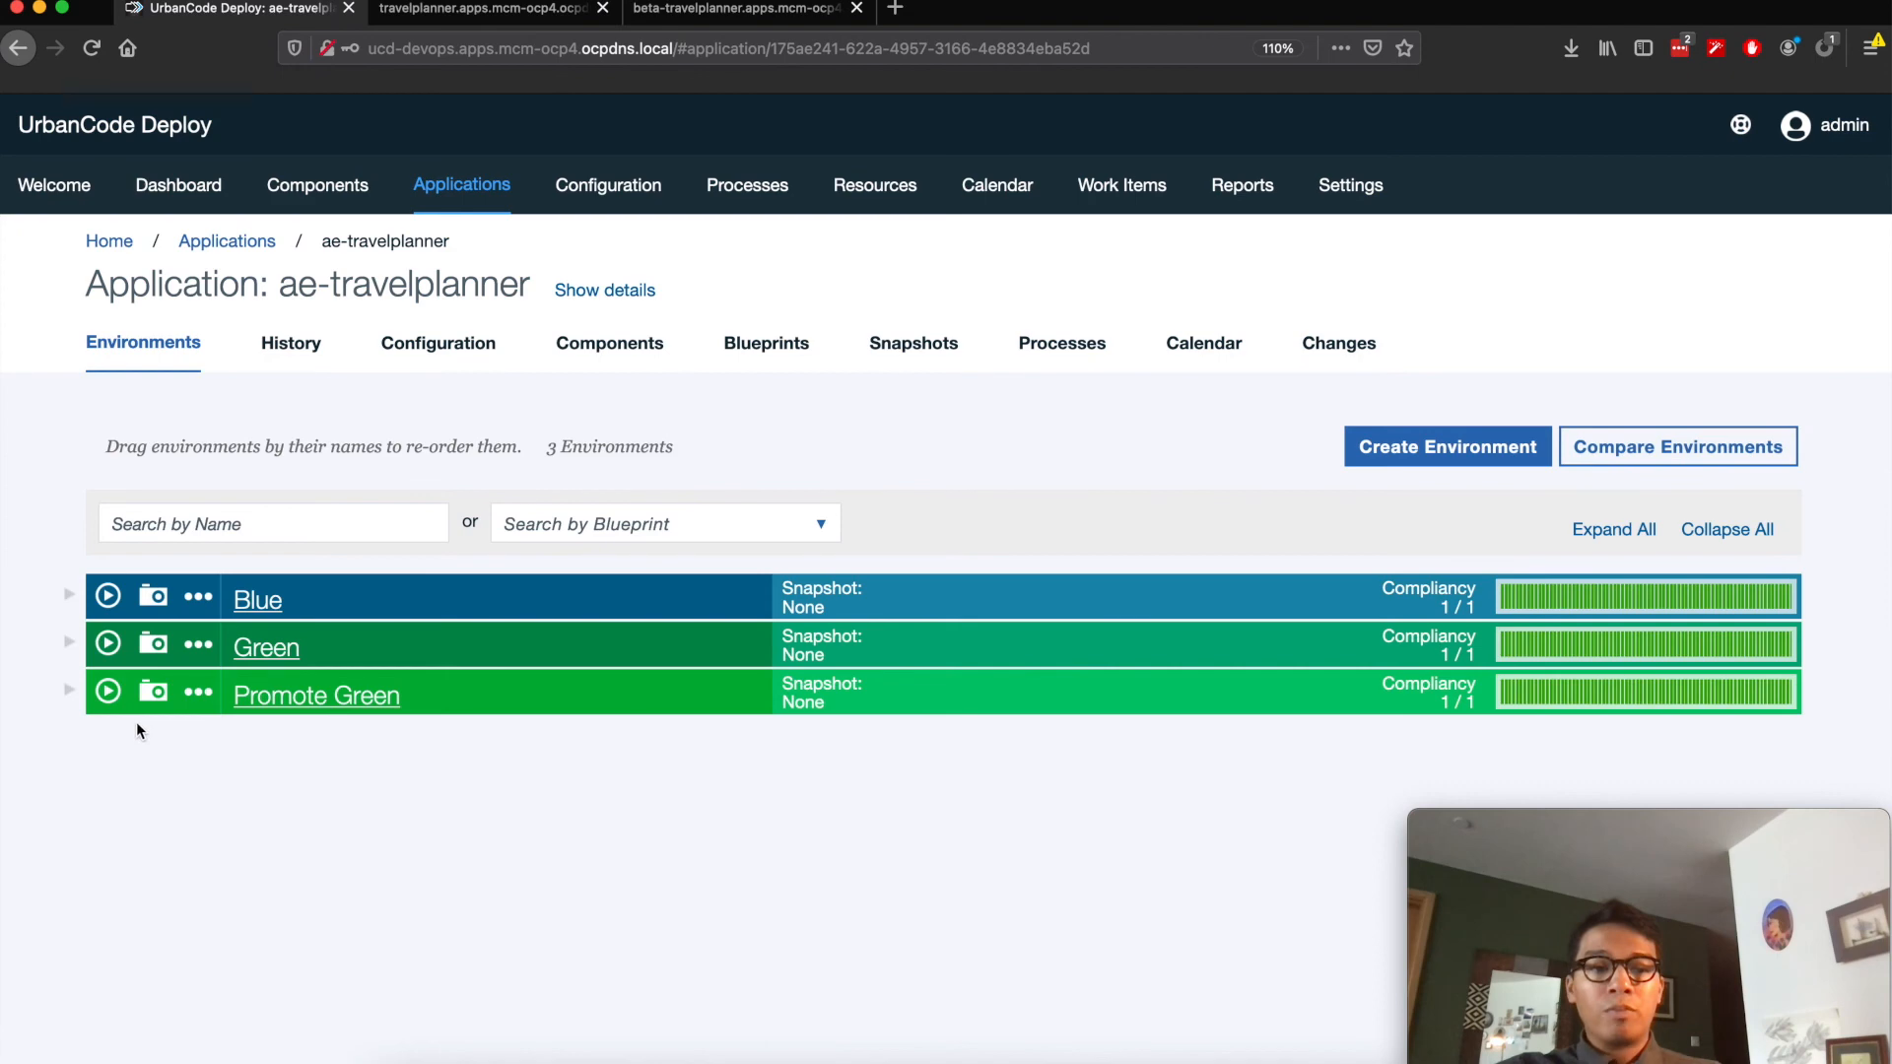
click(109, 694)
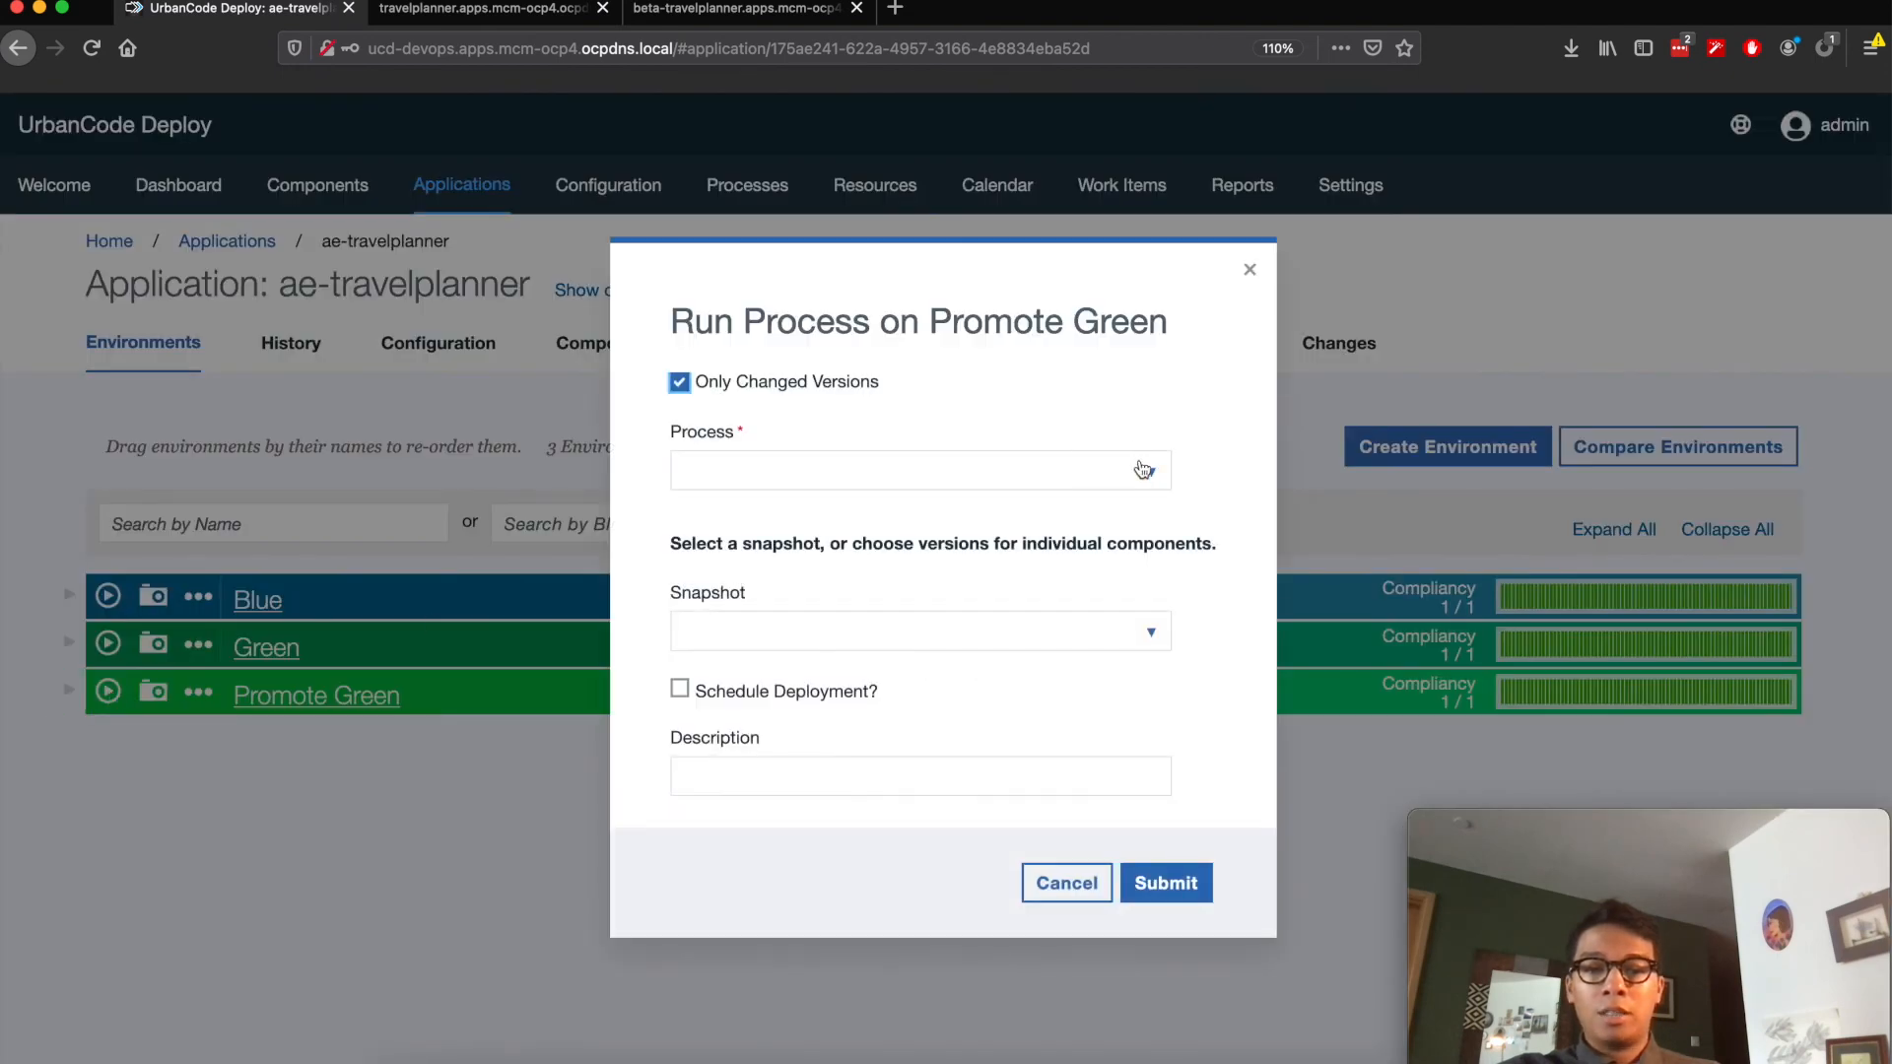
click(1148, 471)
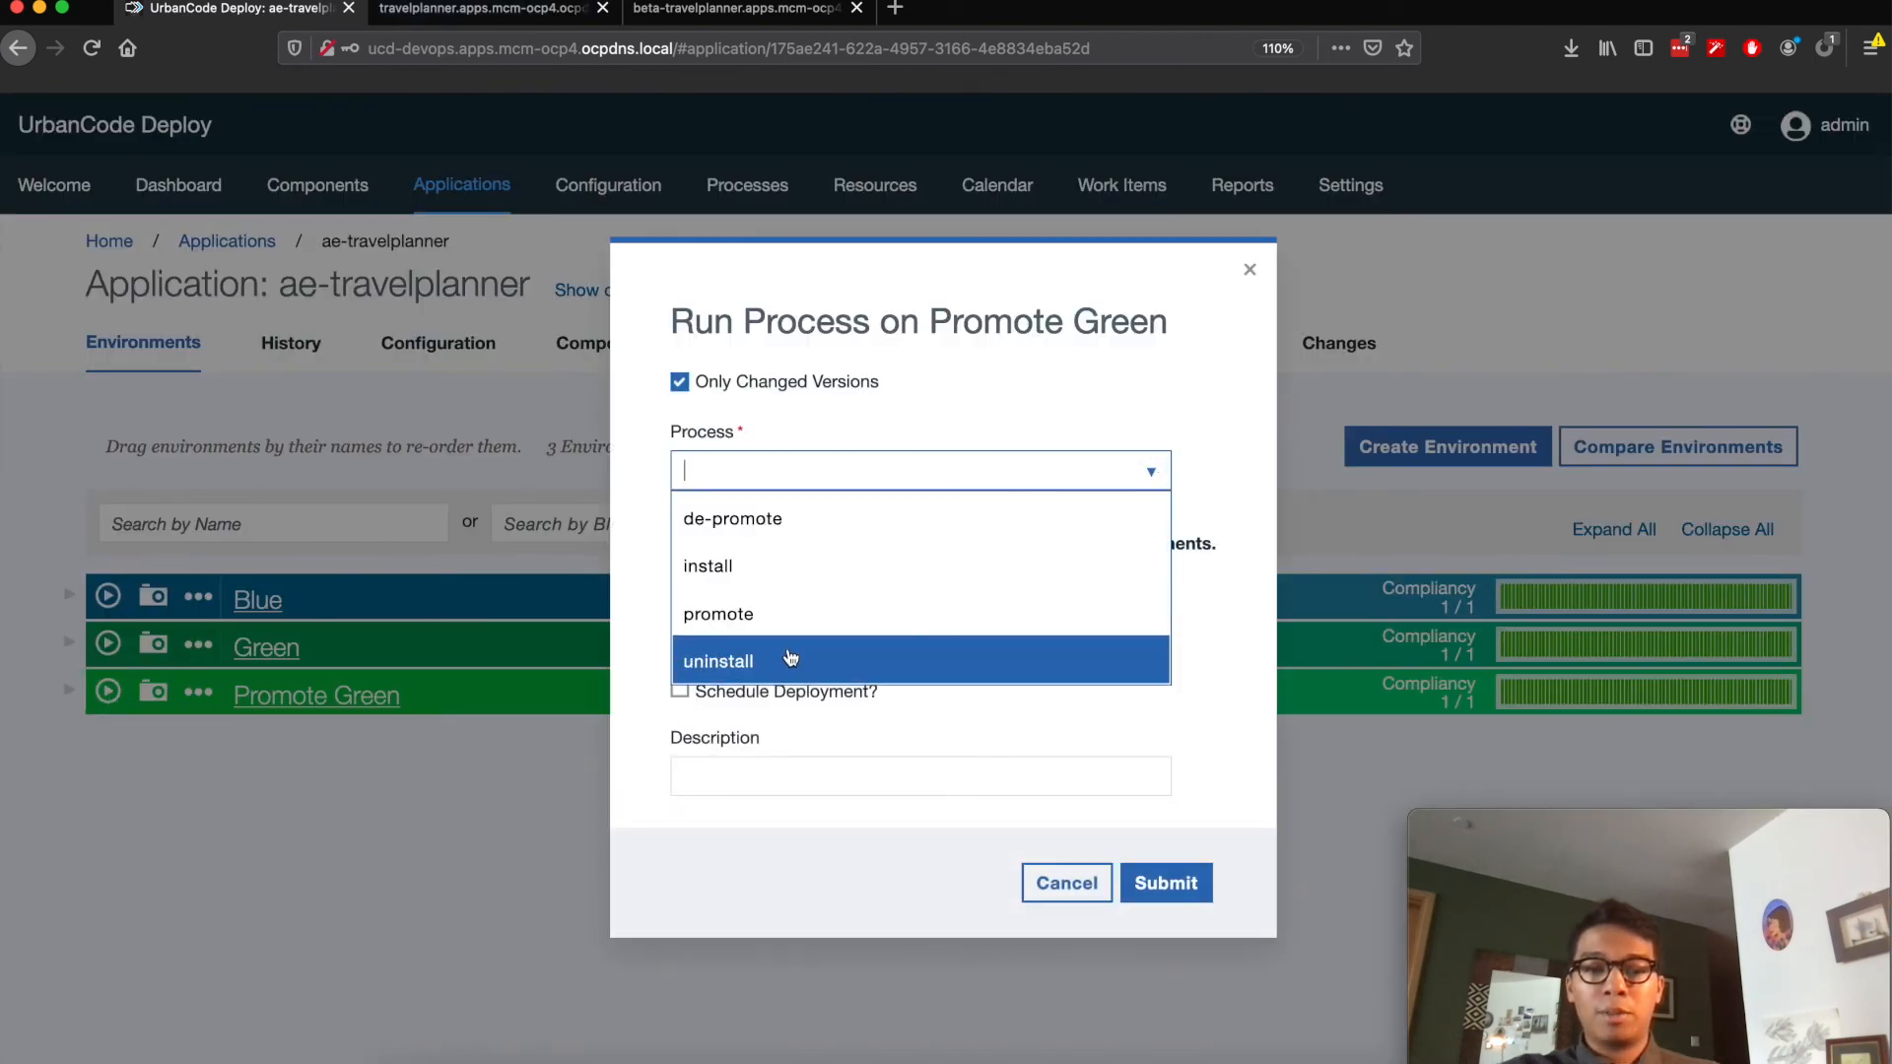
click(779, 518)
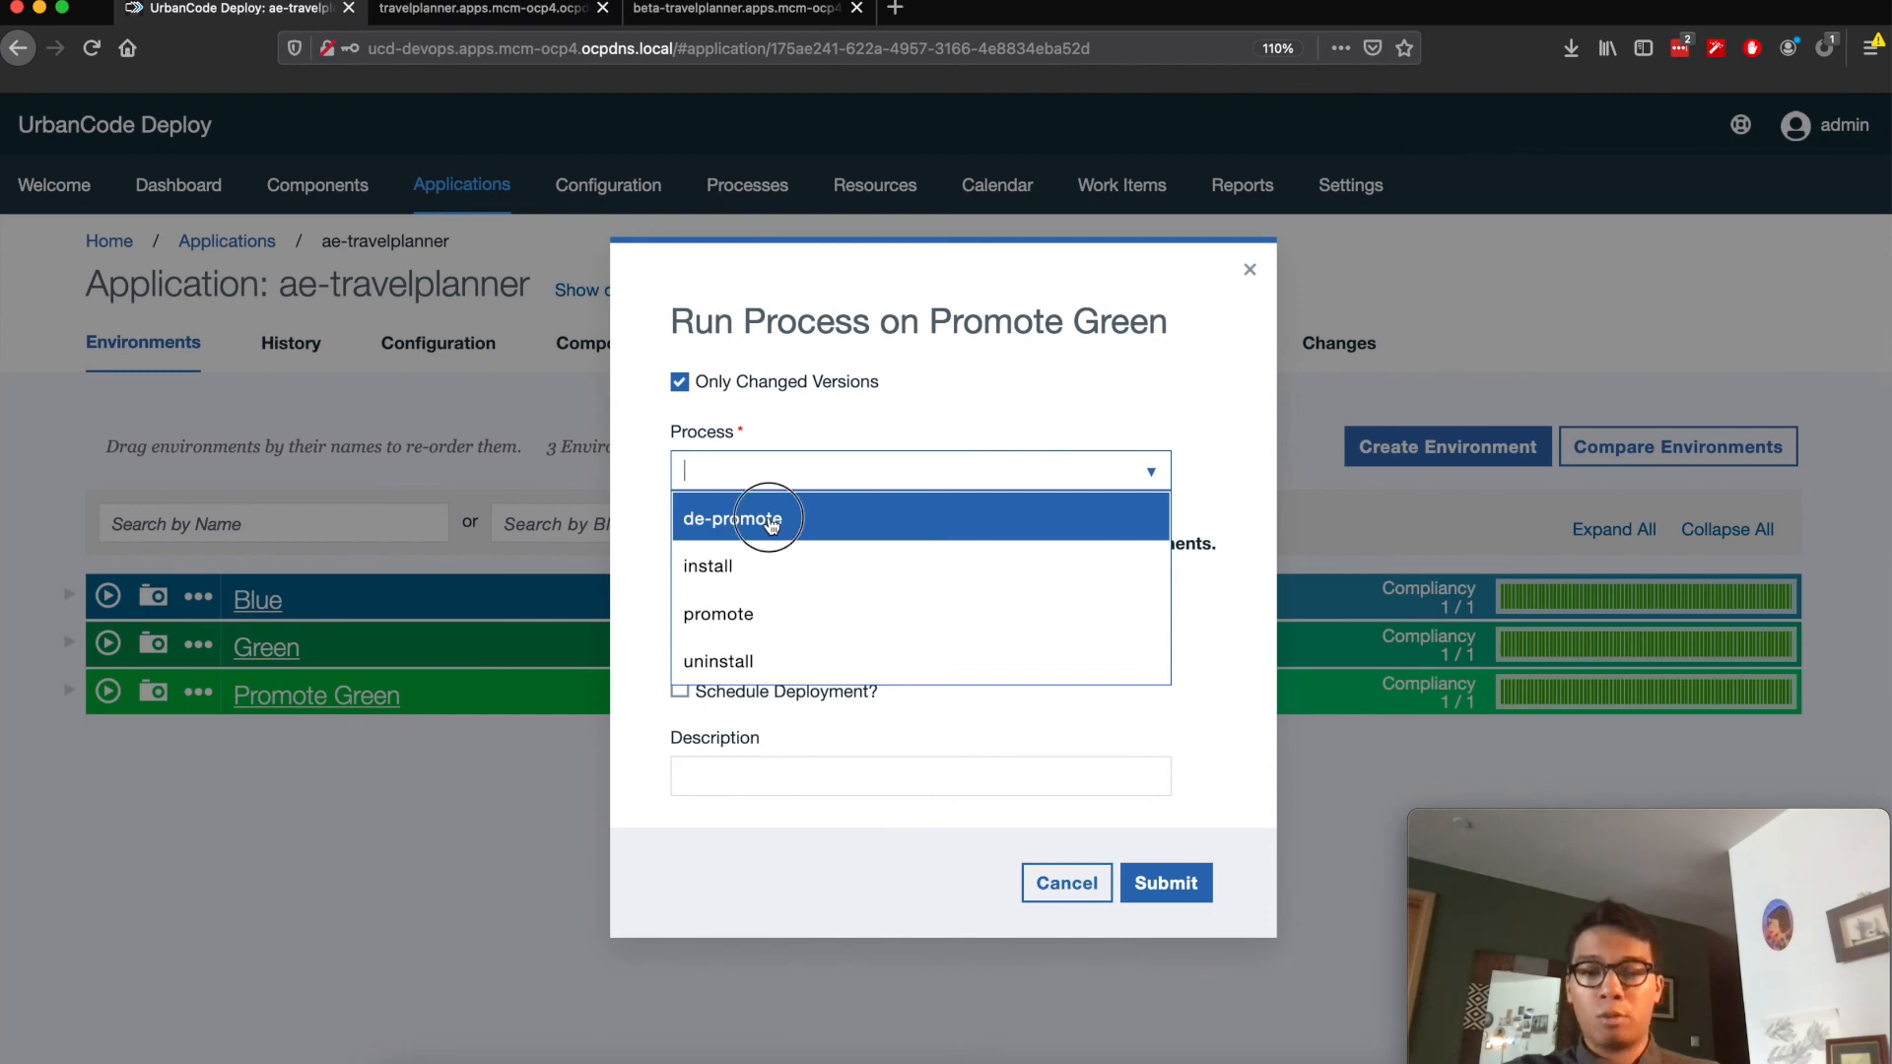
Select the travelplanner-chart version from the current environment inventory for the de-promote run and submit it
scroll(1176, 904, down, 3)
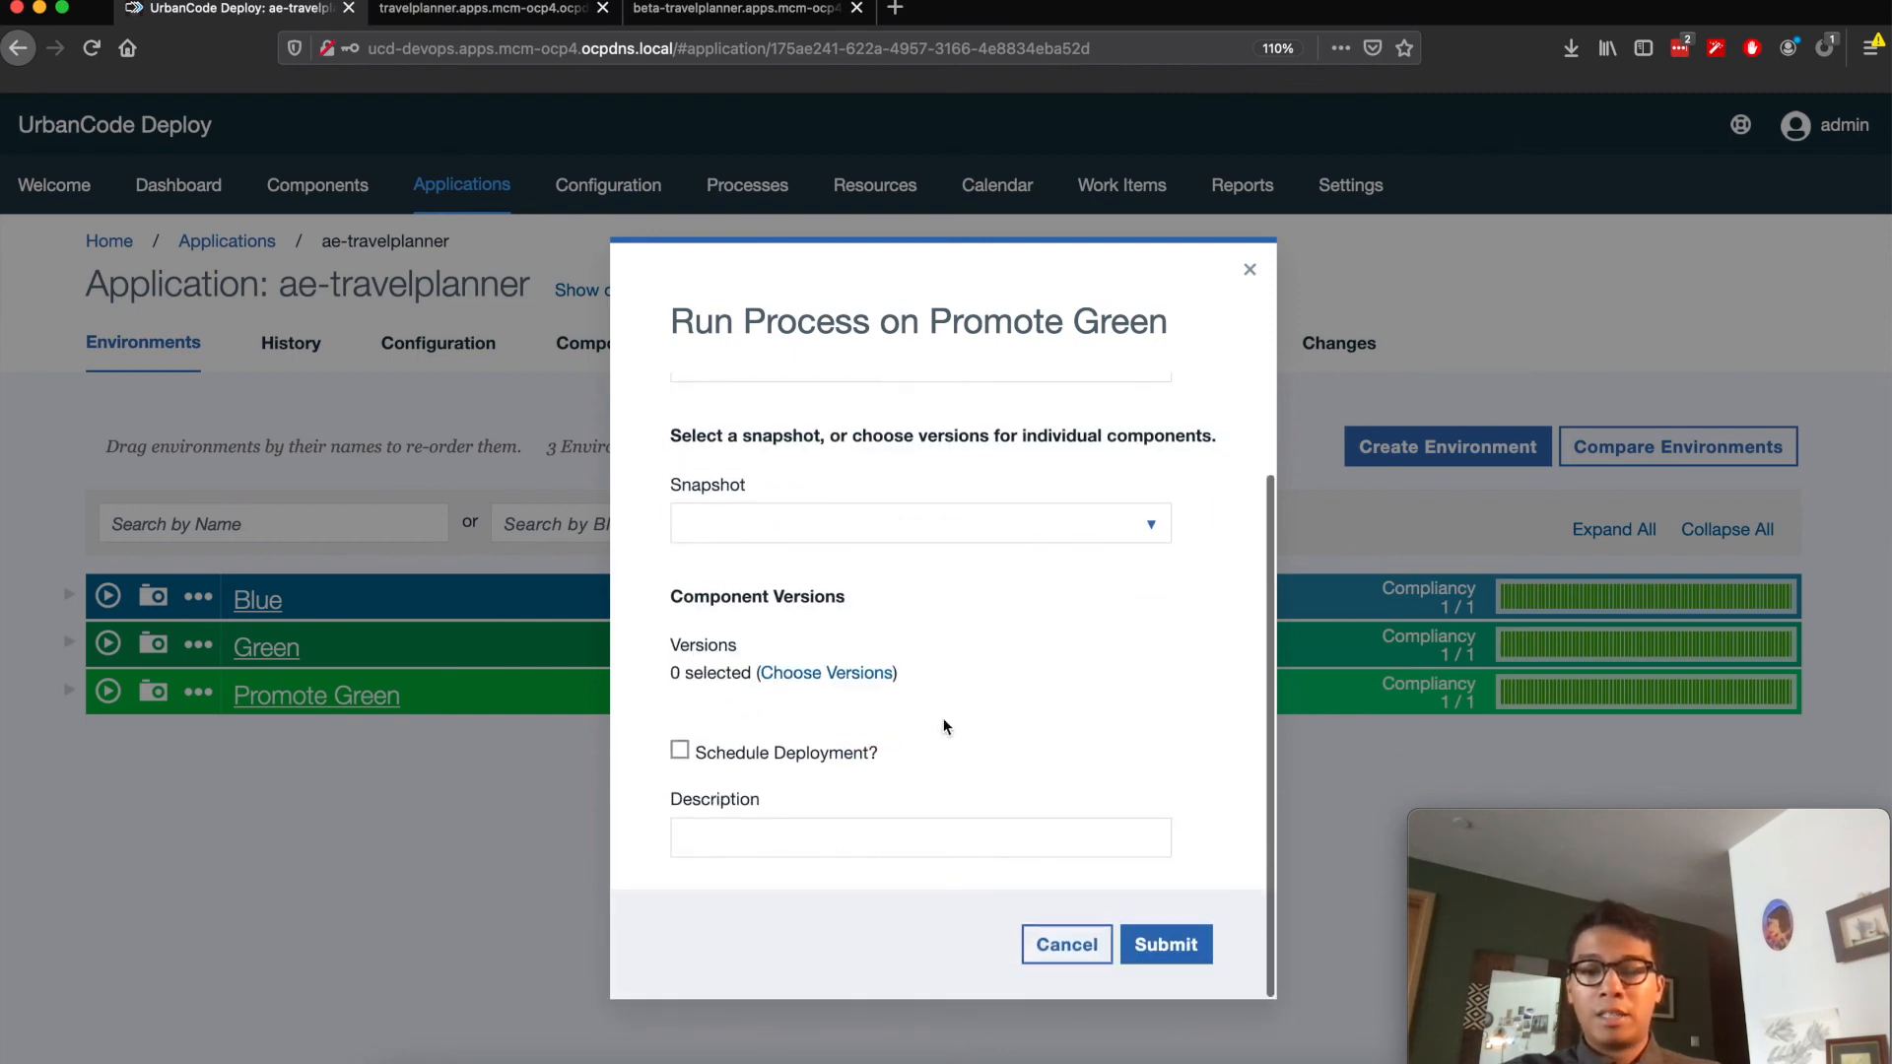
click(848, 674)
click(465, 424)
click(479, 488)
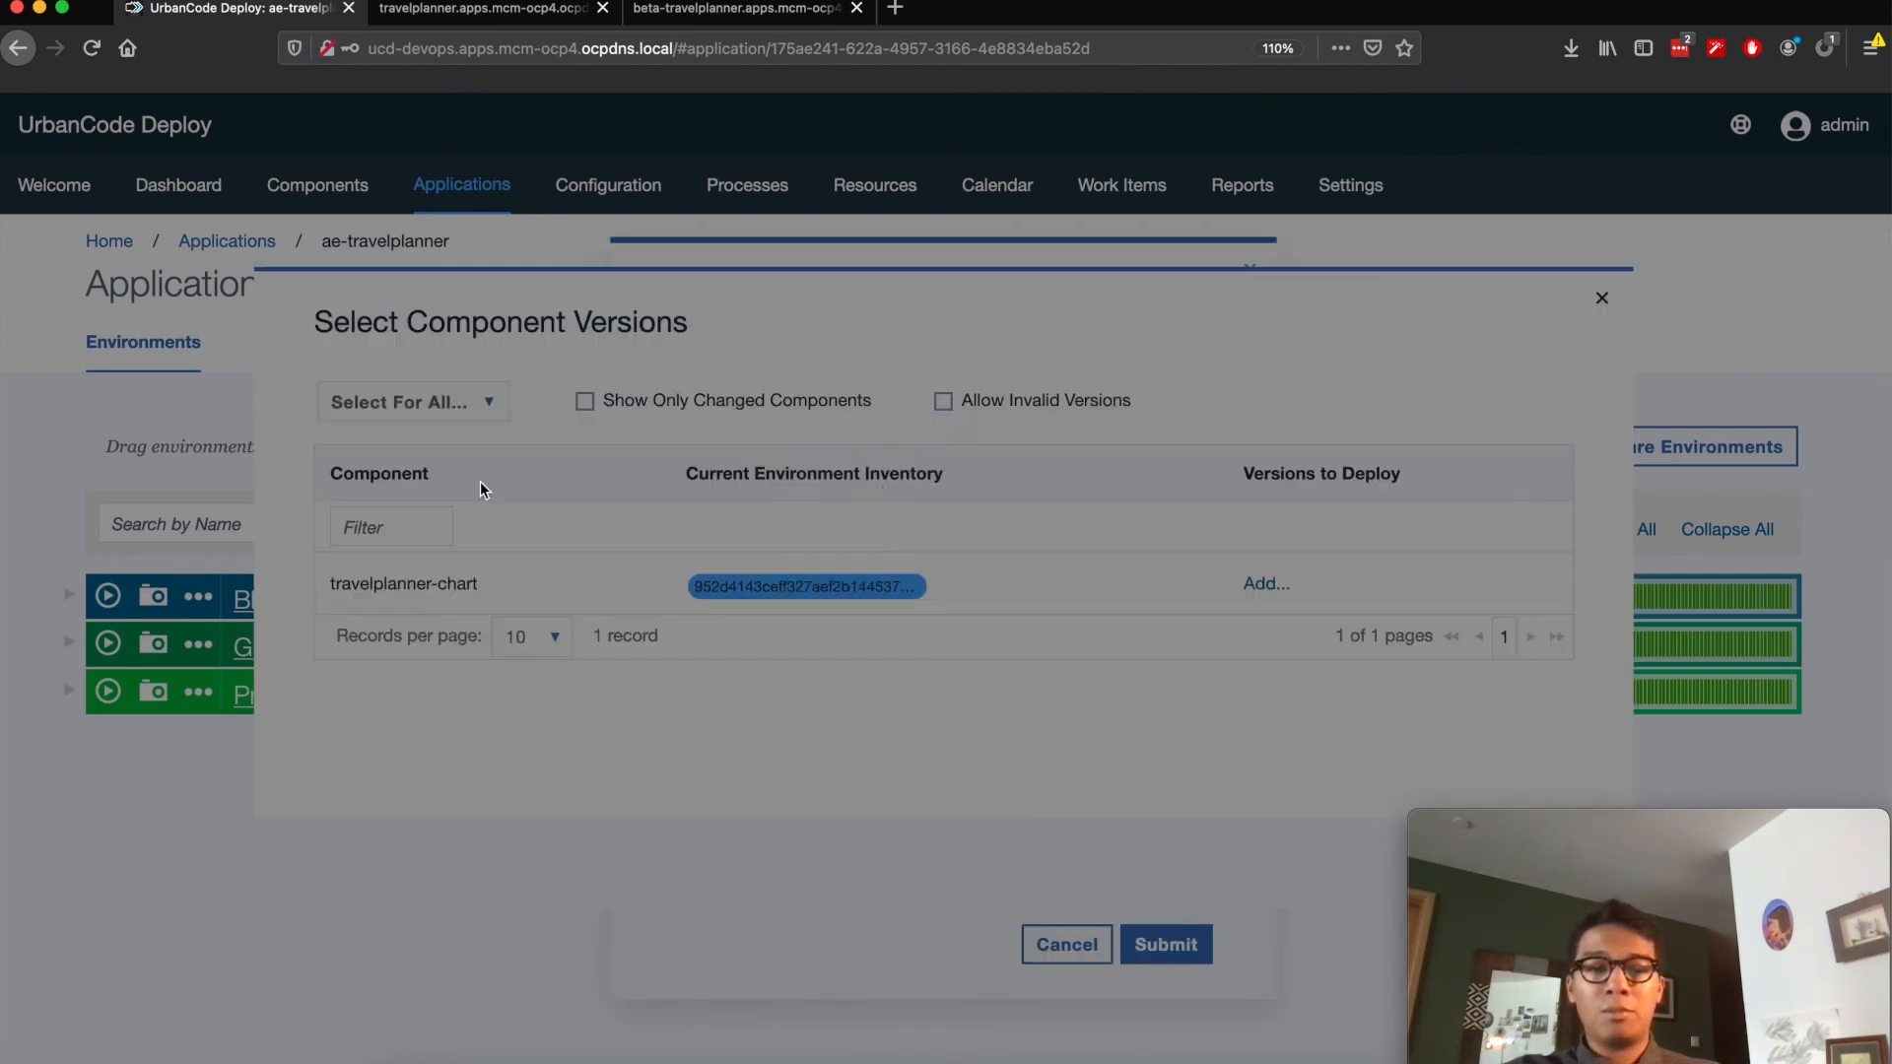
click(1028, 703)
drag(1665, 826, 1763, 836)
click(1522, 866)
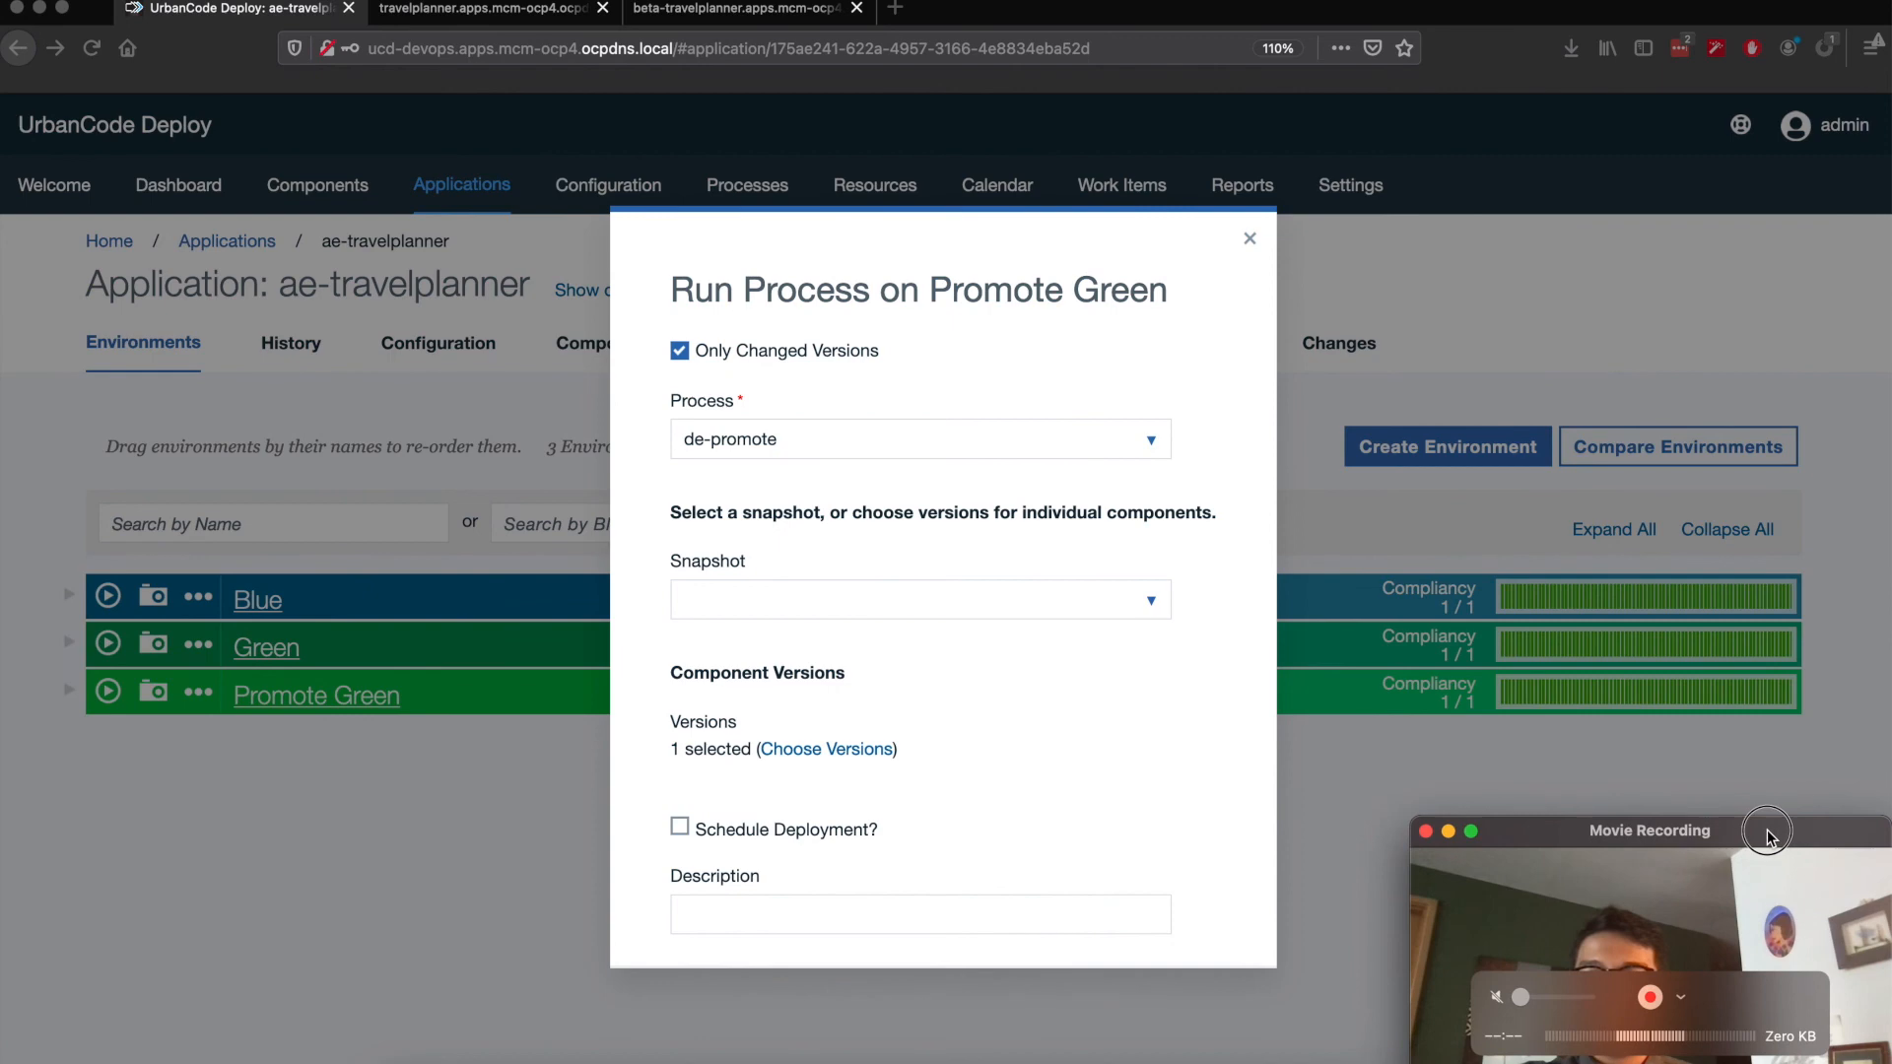
scroll(1076, 747, down, 3)
click(1152, 908)
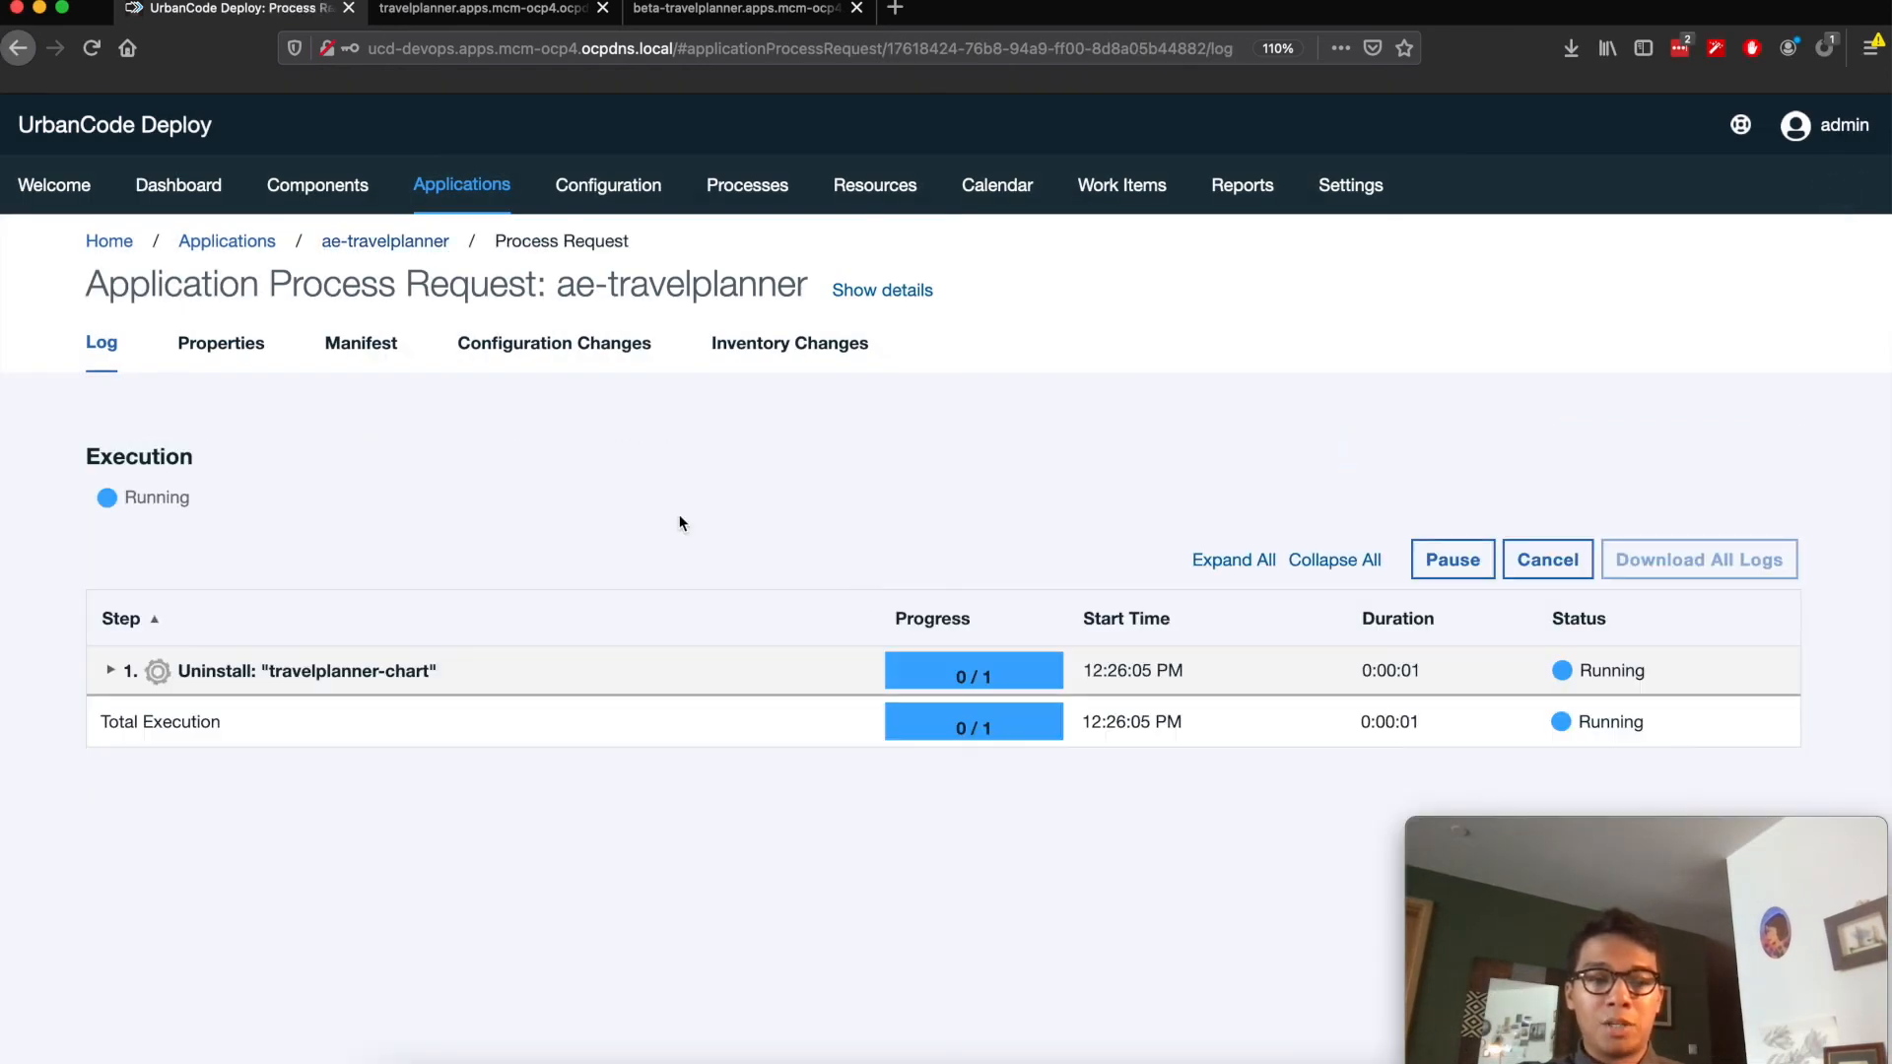
Expand the de-promote run's log down to its individual steps, and reload the live travelplanner page to check its version and slot
click(1233, 558)
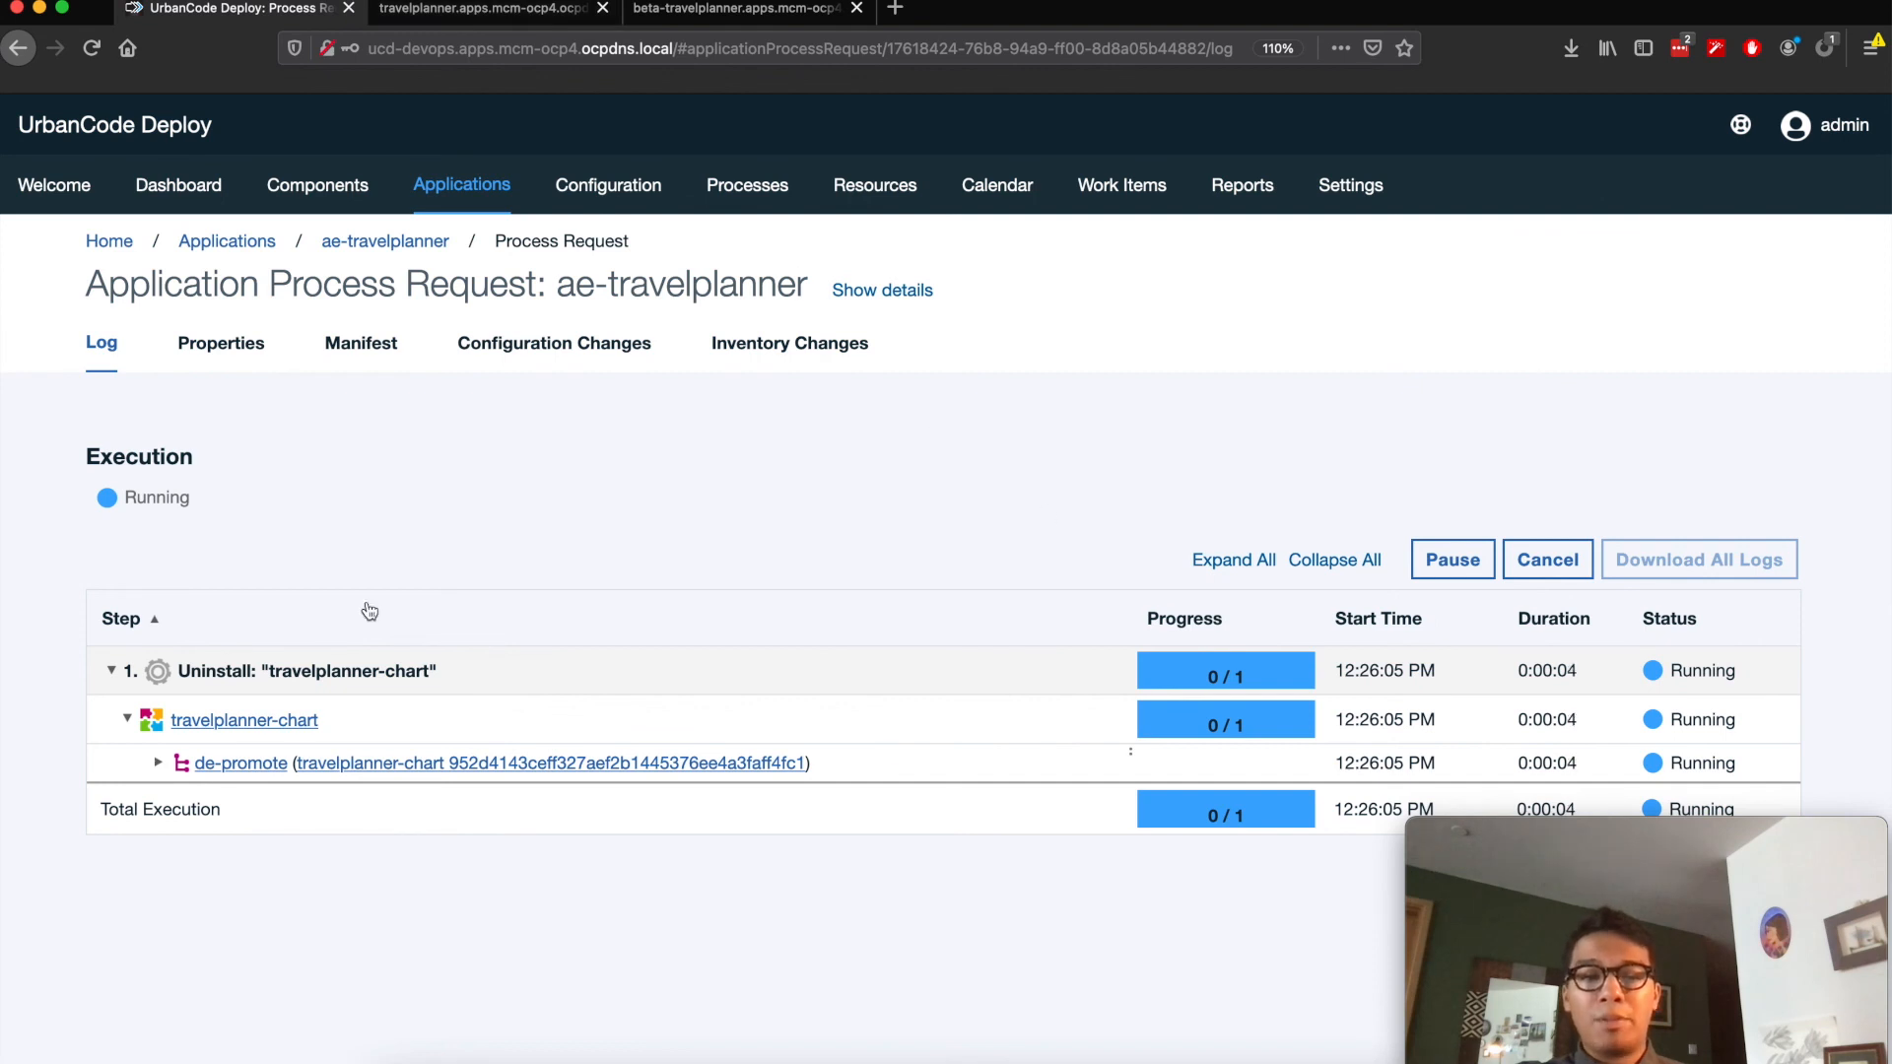
click(159, 763)
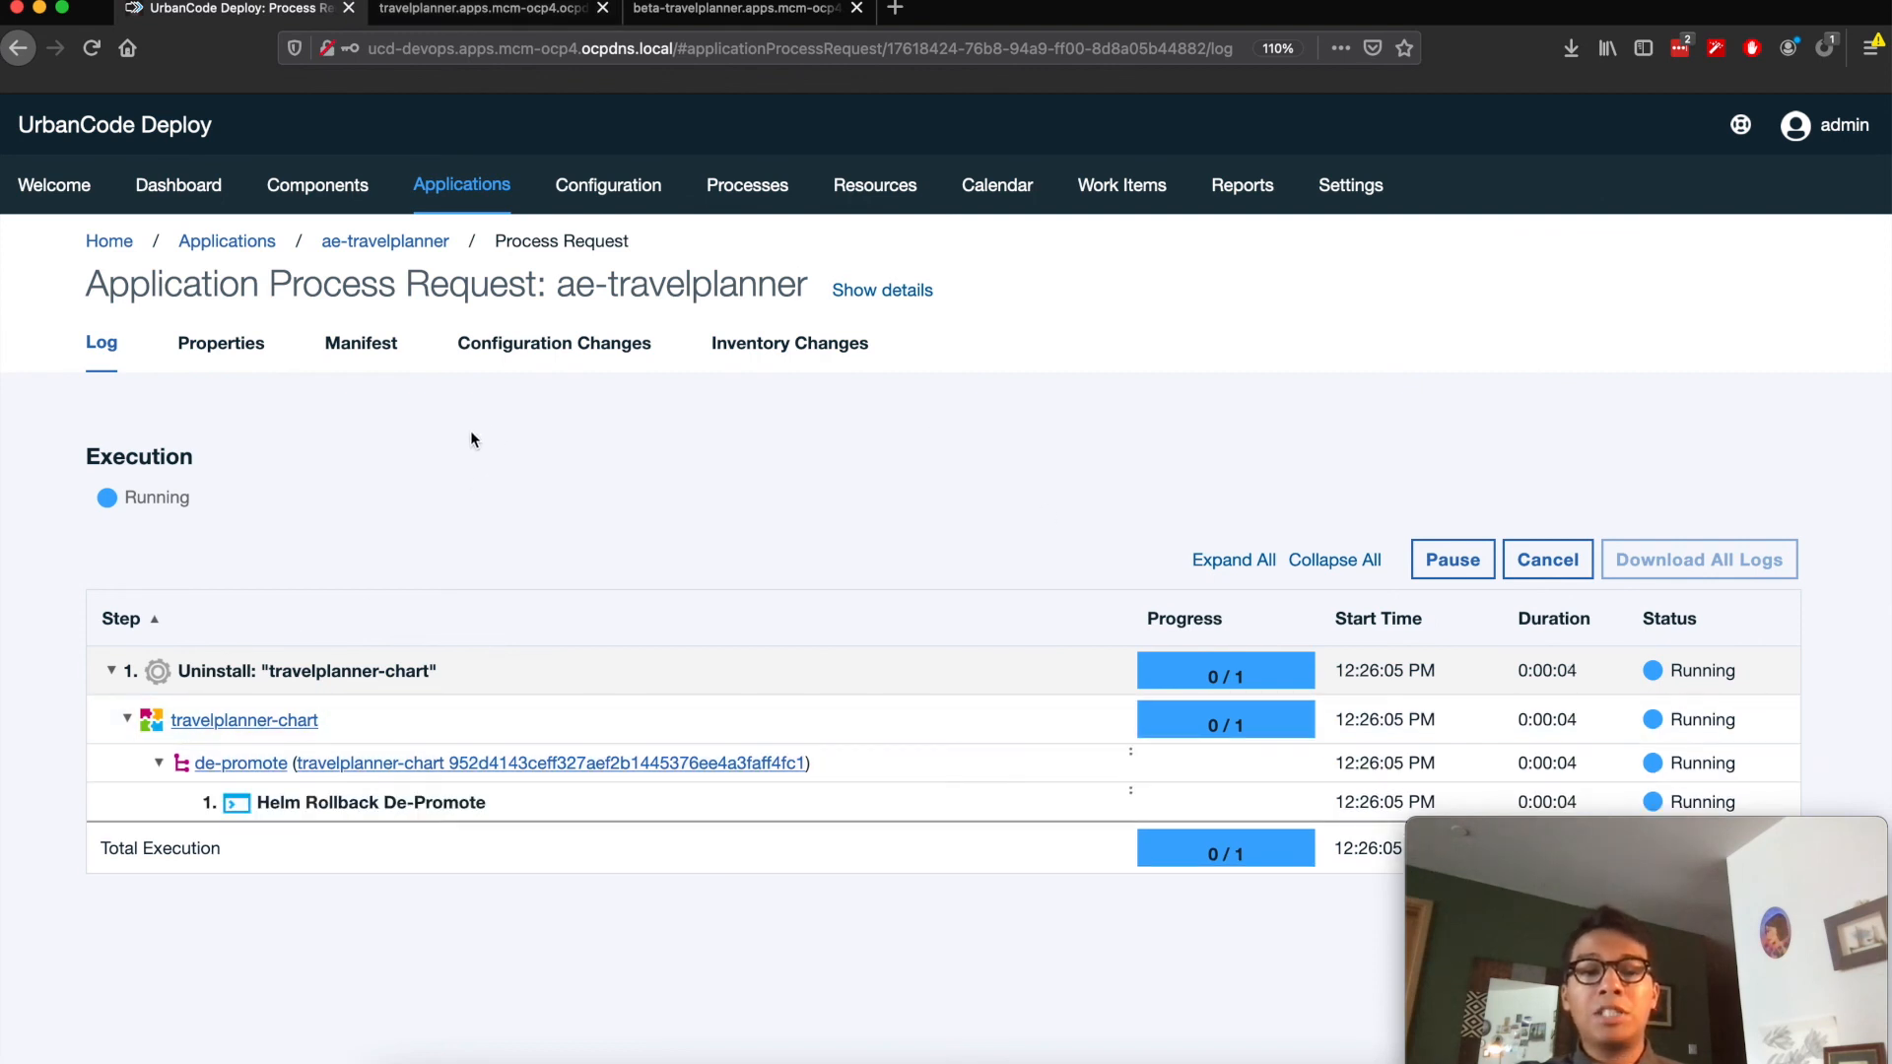
click(481, 9)
key(super+r)
triple_click(366, 130)
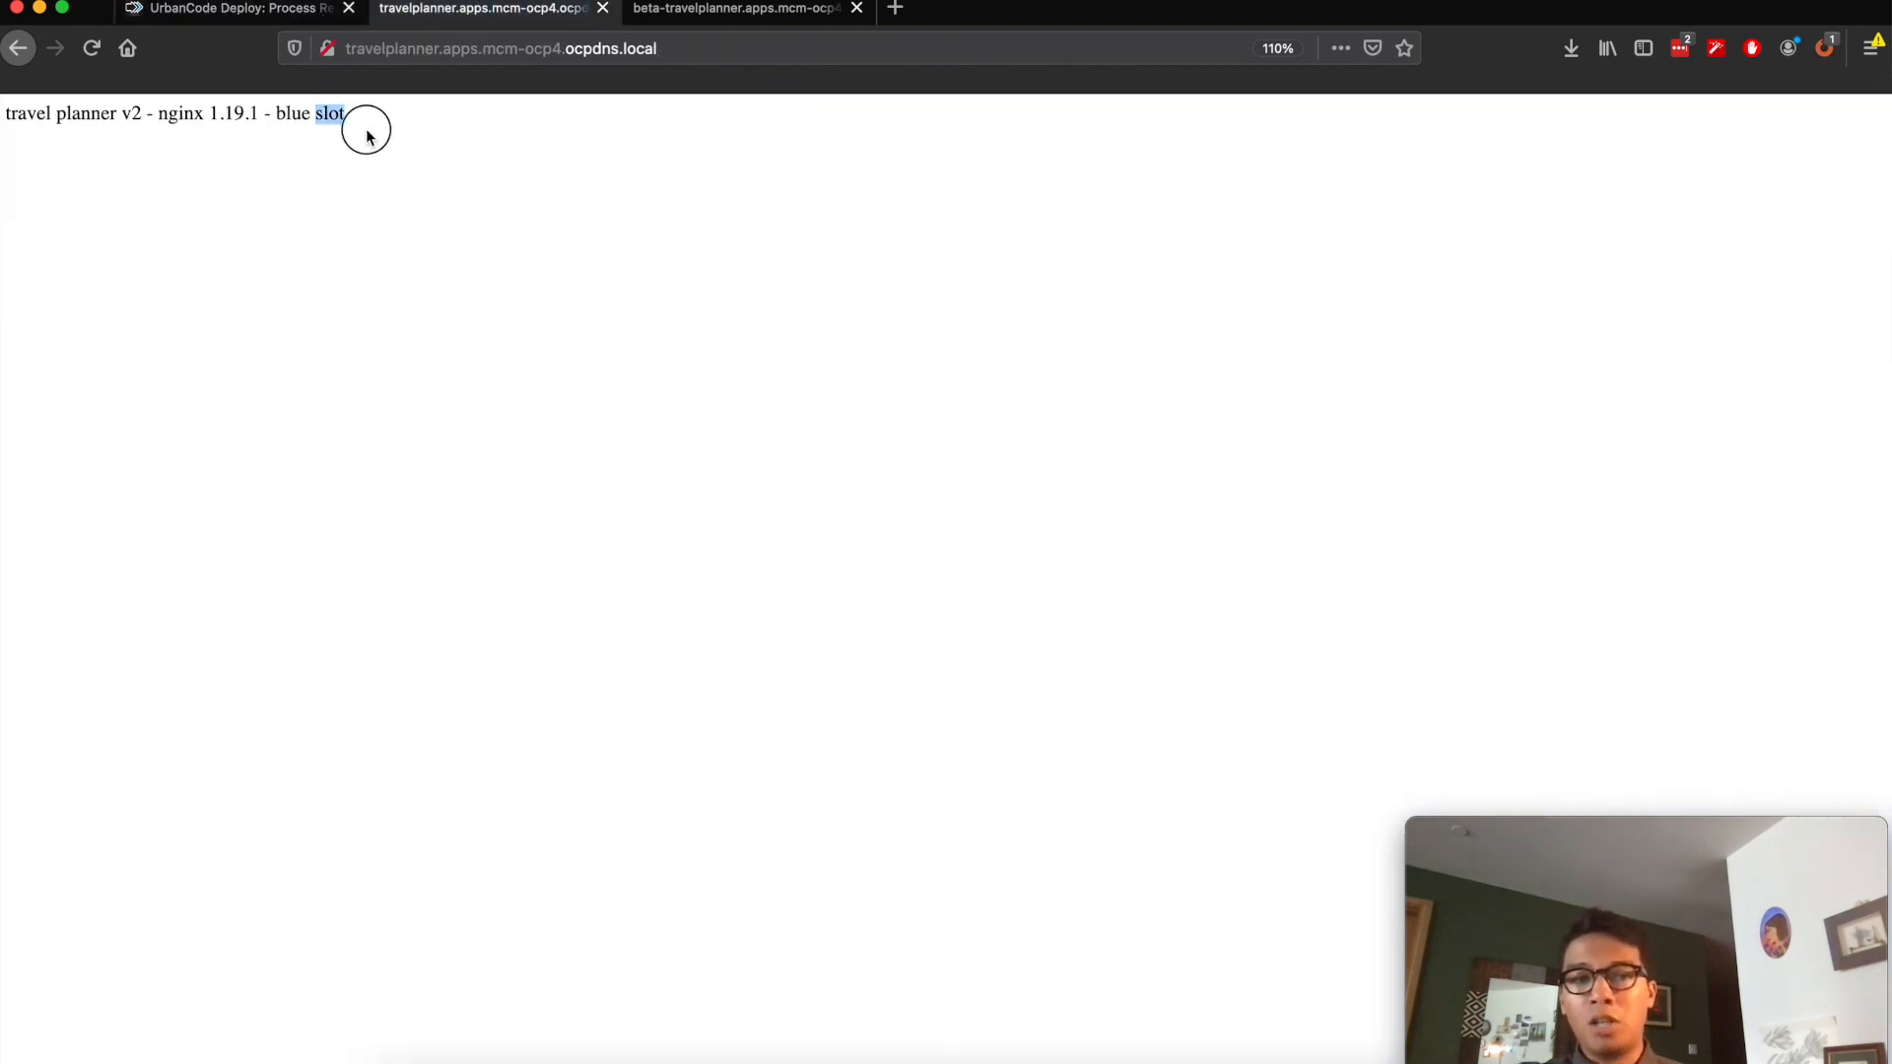
drag(274, 114, 357, 120)
click(368, 119)
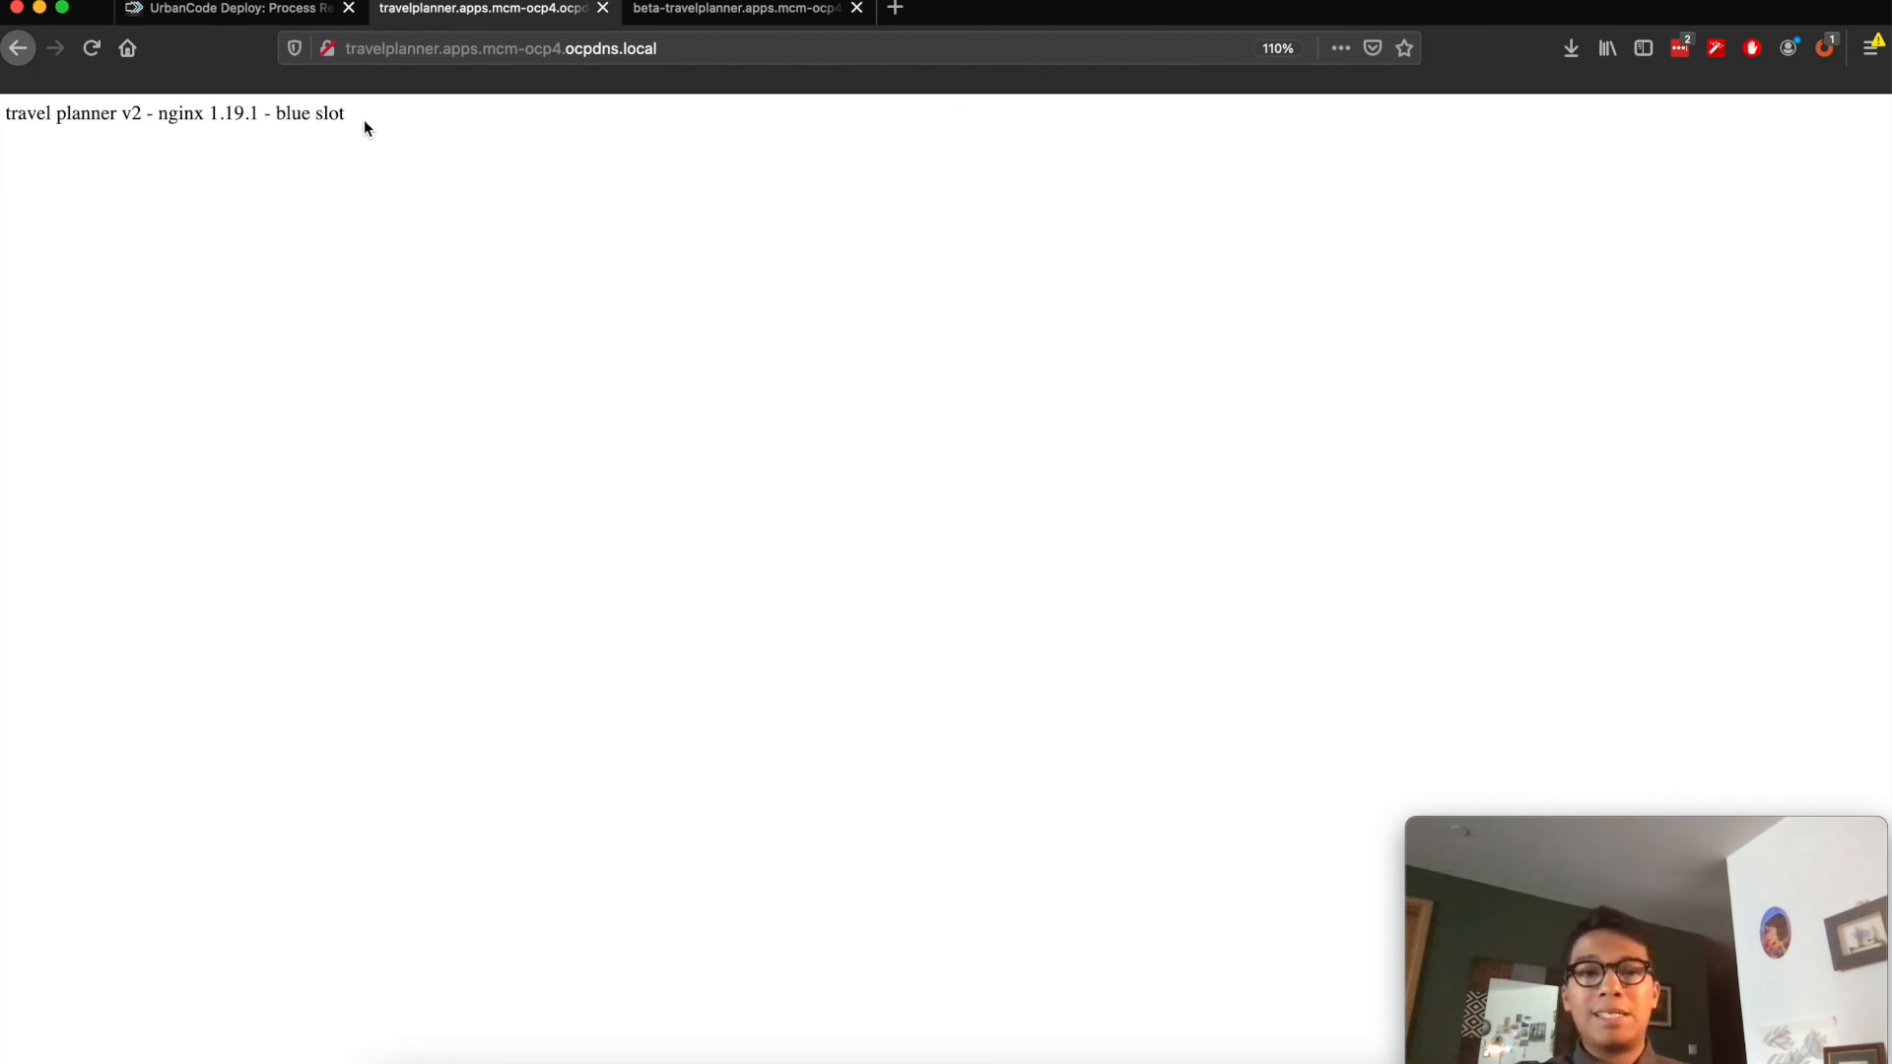
Review the de-promote run's finished execution log in UrbanCode Deploy and open the list of components
click(245, 10)
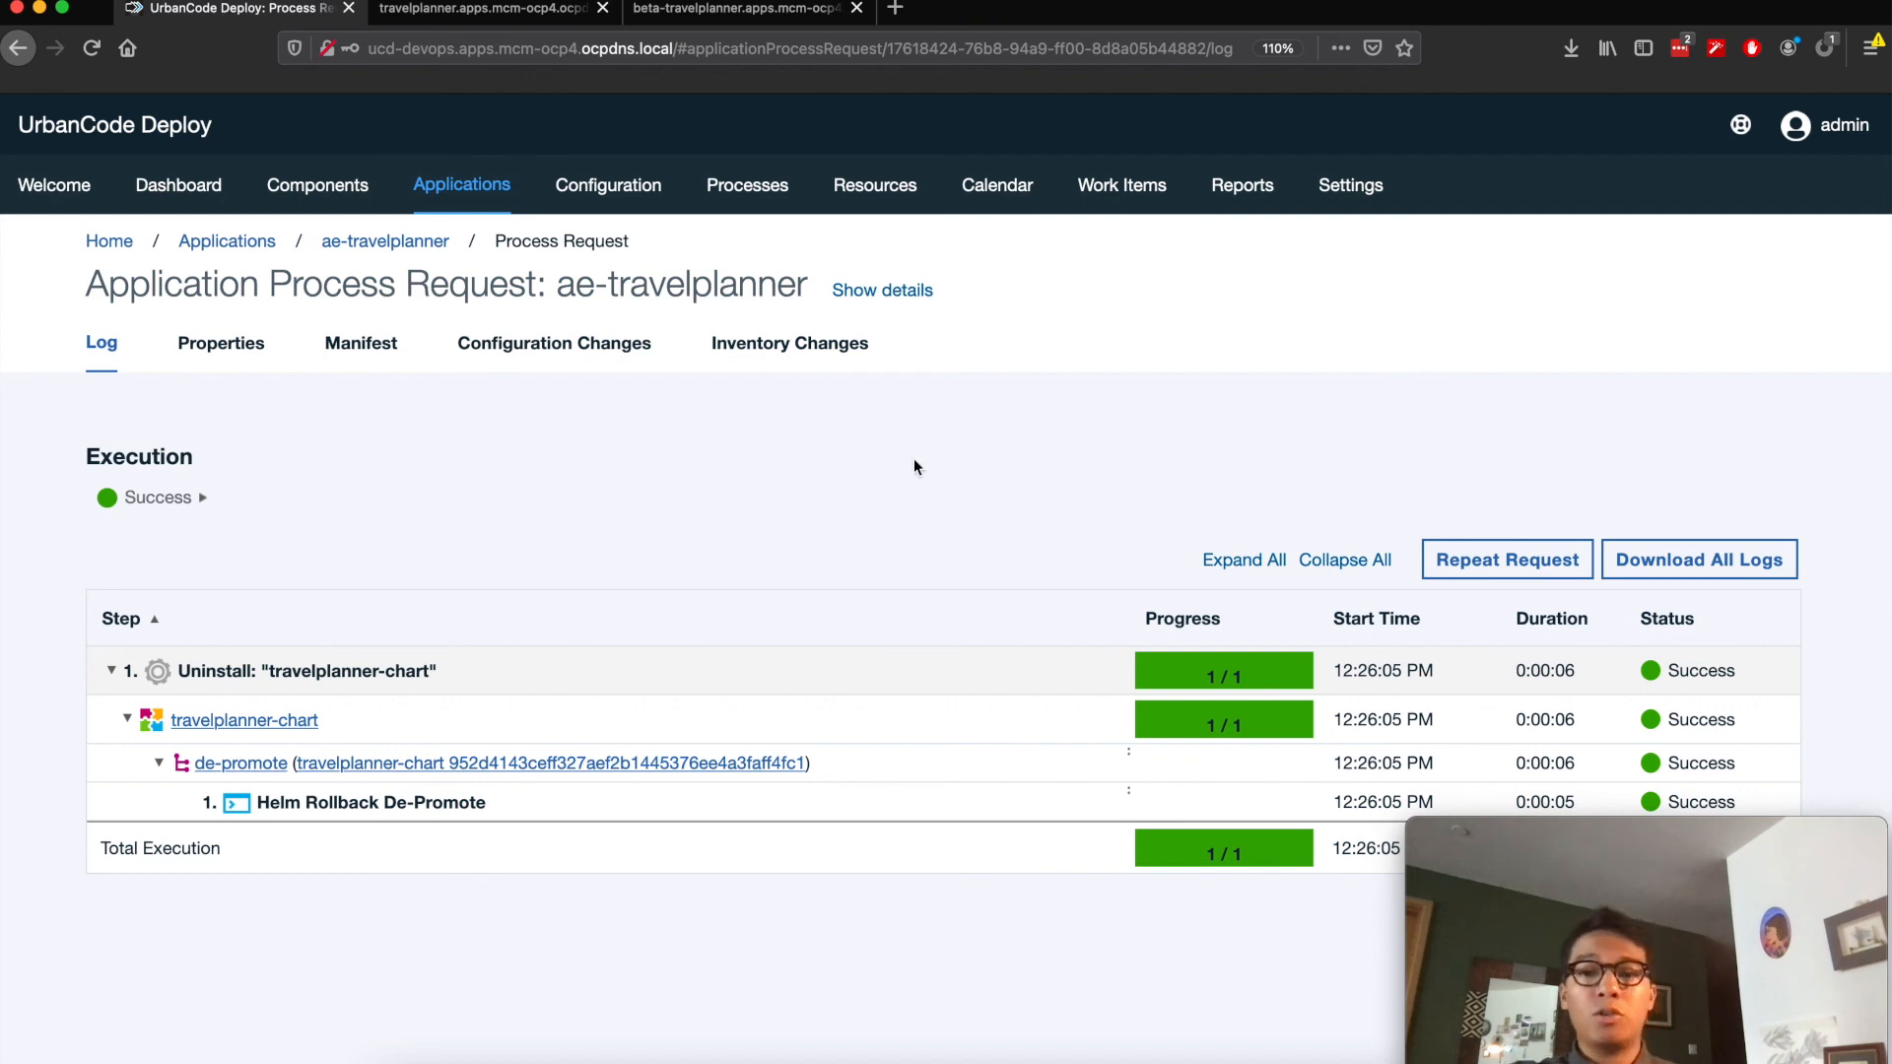
click(317, 185)
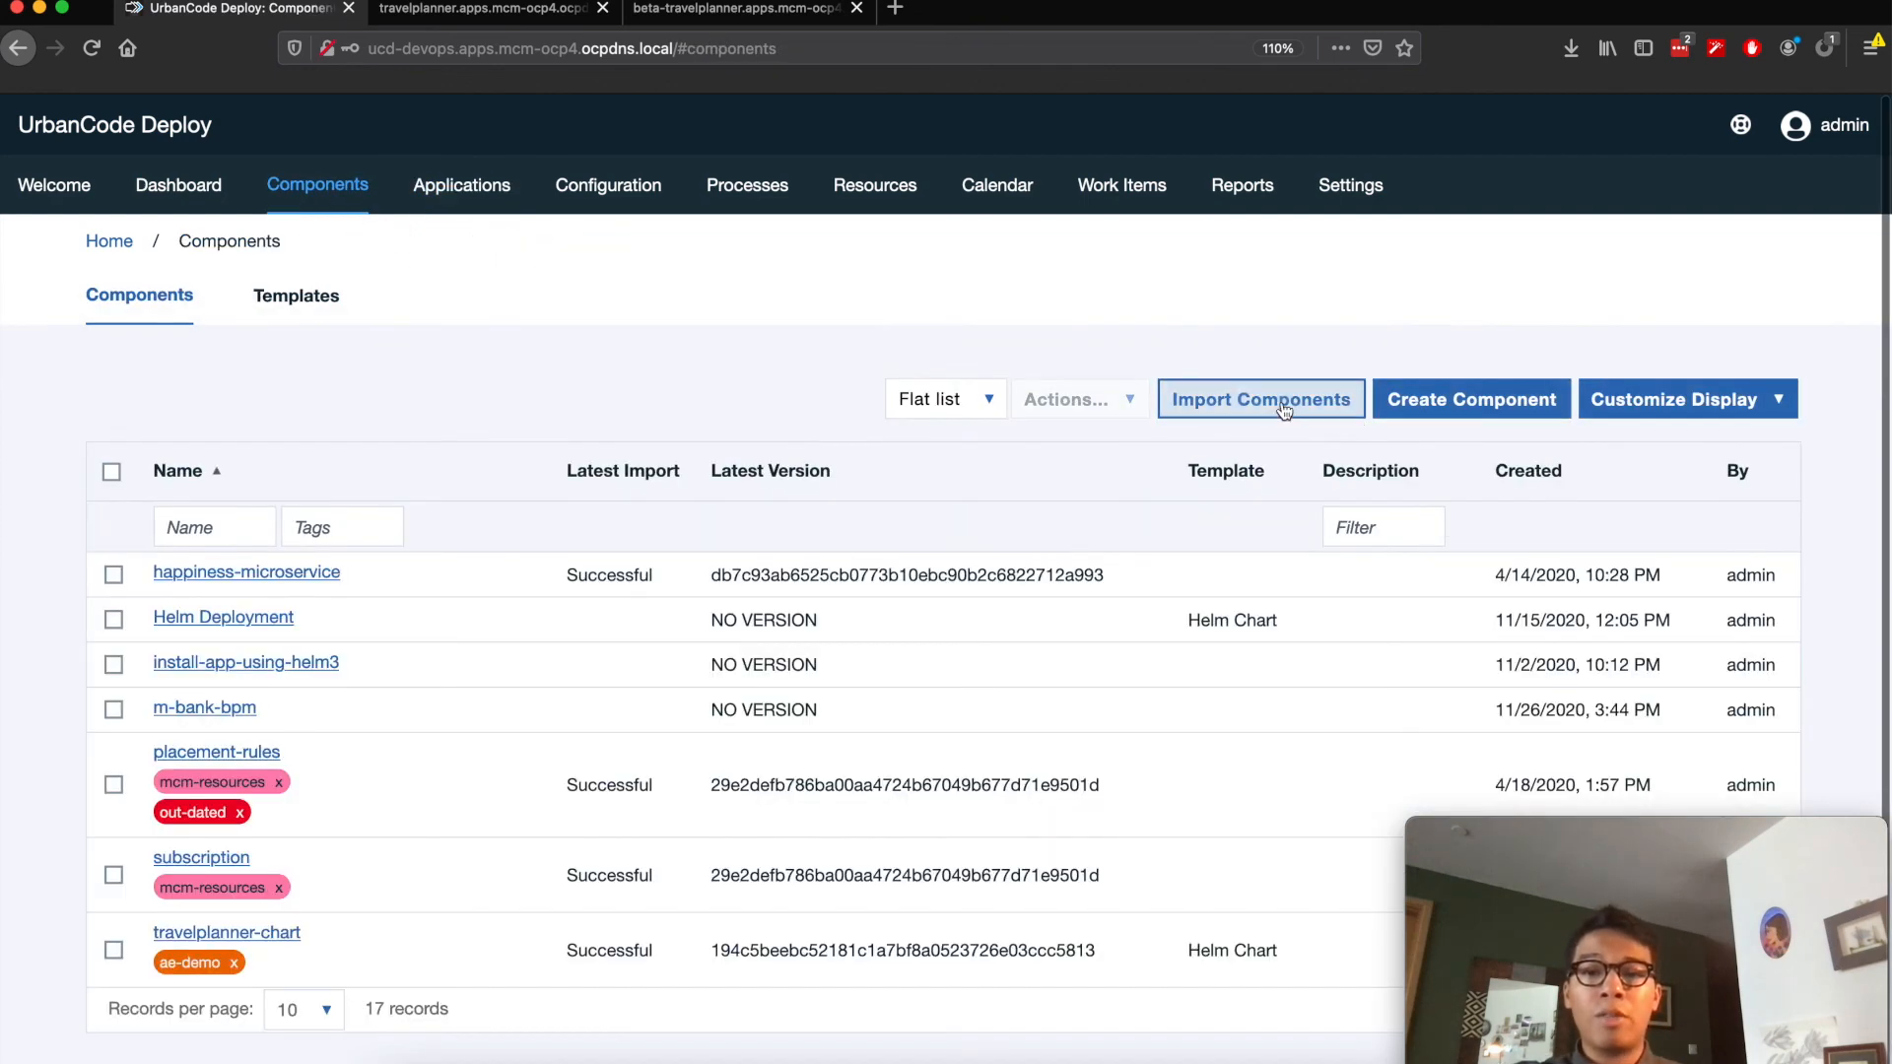